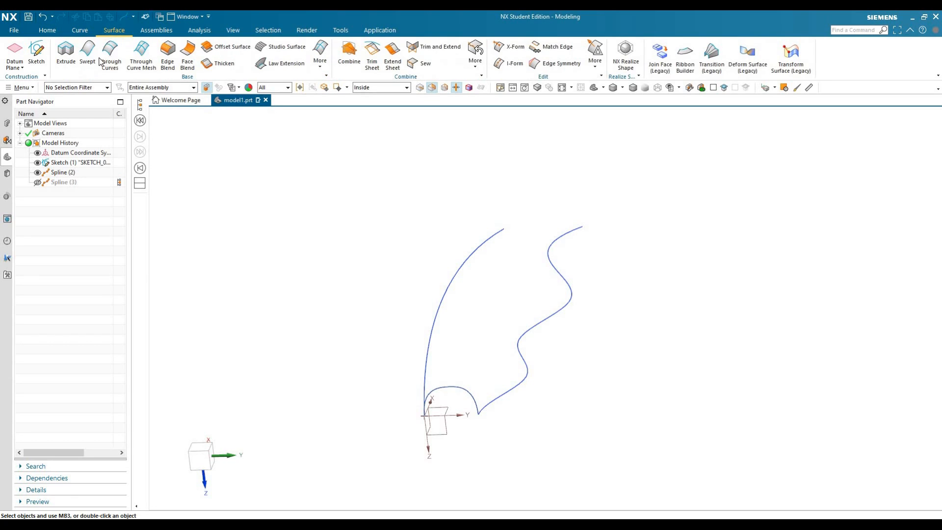
Step: Create a Swept surface from the small arch spline at the origin along the smooth sketch curve, picking the guide with the Single Curve rule
left_click(88, 51)
left_click(75, 94)
left_click(60, 229)
left_click(429, 394)
left_click(100, 186)
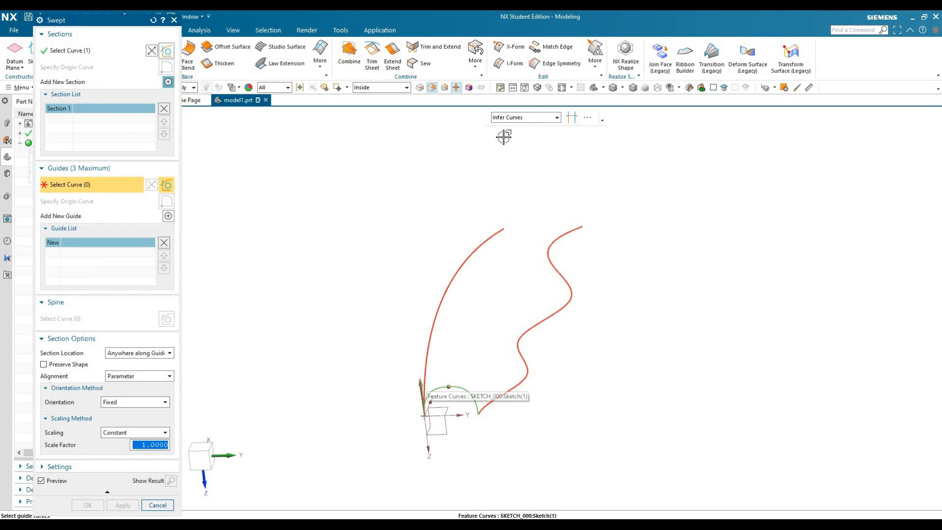
left_click(522, 117)
left_click(510, 130)
left_click(426, 375)
mouse_move(372, 328)
middle_mouse_down()
mouse_move(395, 315)
mouse_move(383, 325)
middle_mouse_up()
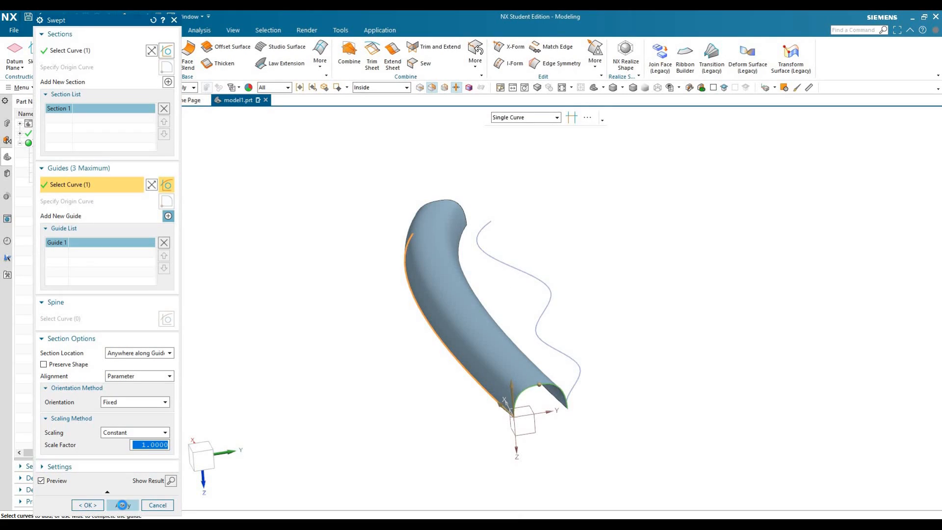
left_click(123, 505)
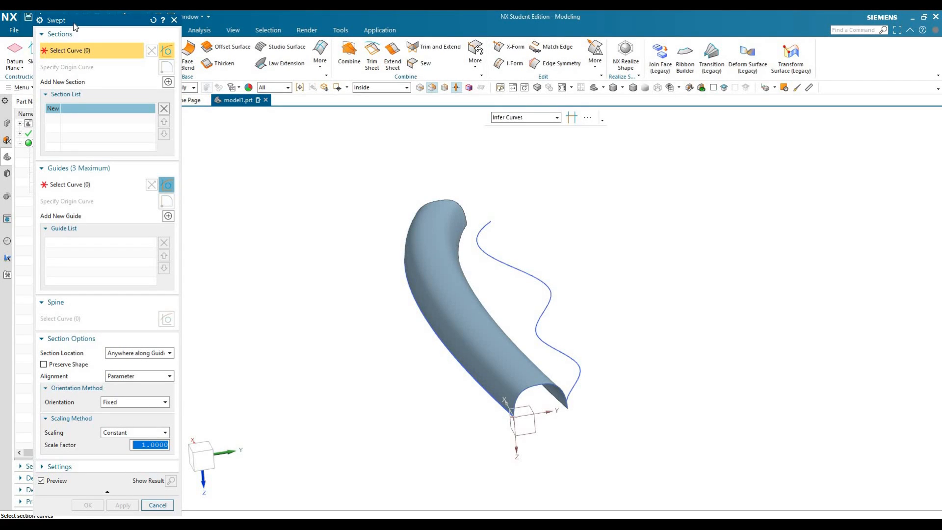
Step: Hide the one-guide sweep and create another Swept surface from the origin arch, guided by both the smooth and the wavy sketch curves
left_click_drag(141, 28, 209, 30)
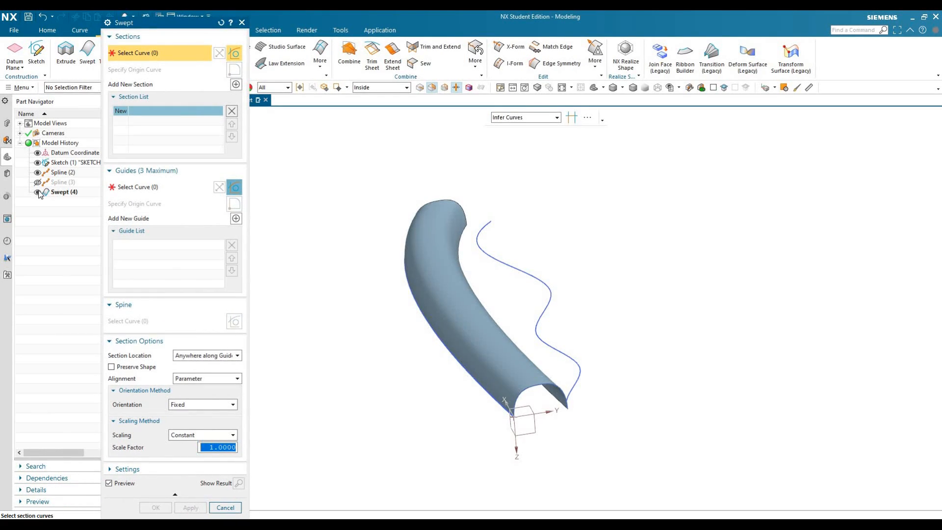
left_click(38, 192)
left_click(517, 401)
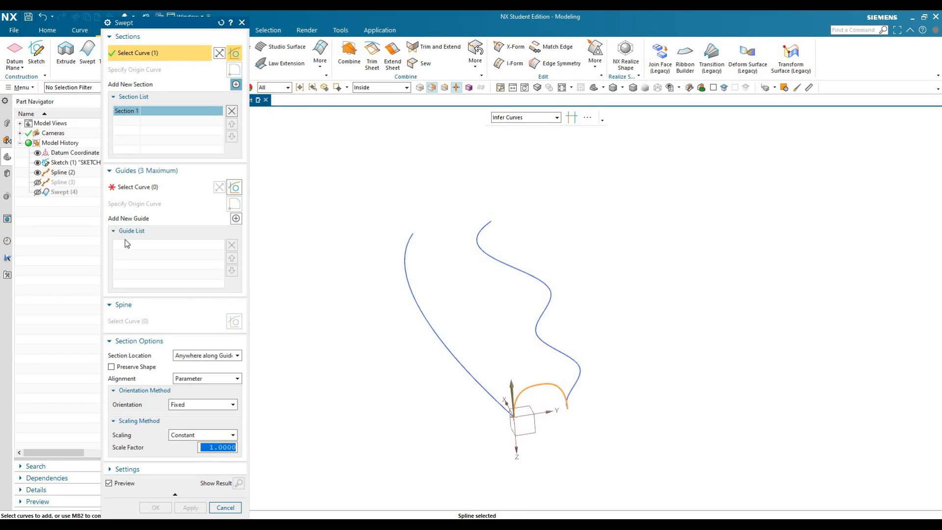
left_click(139, 188)
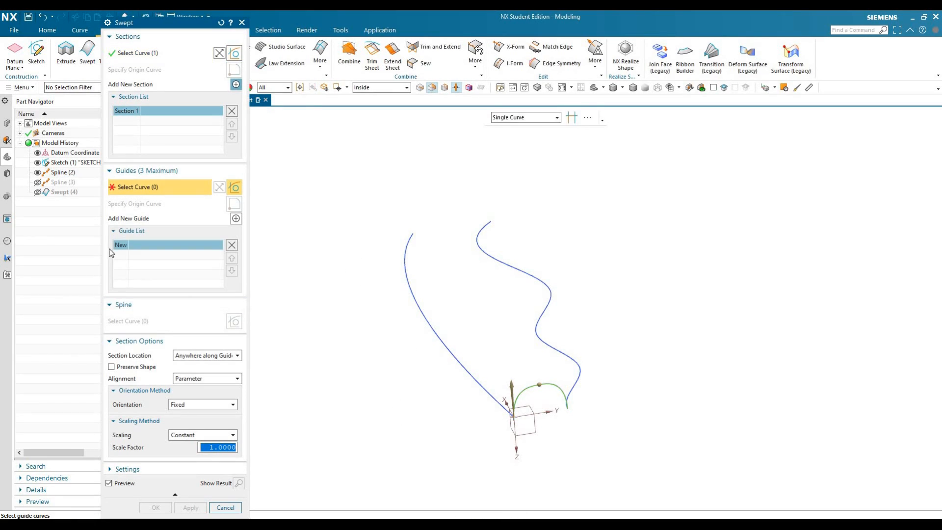
left_click(501, 403)
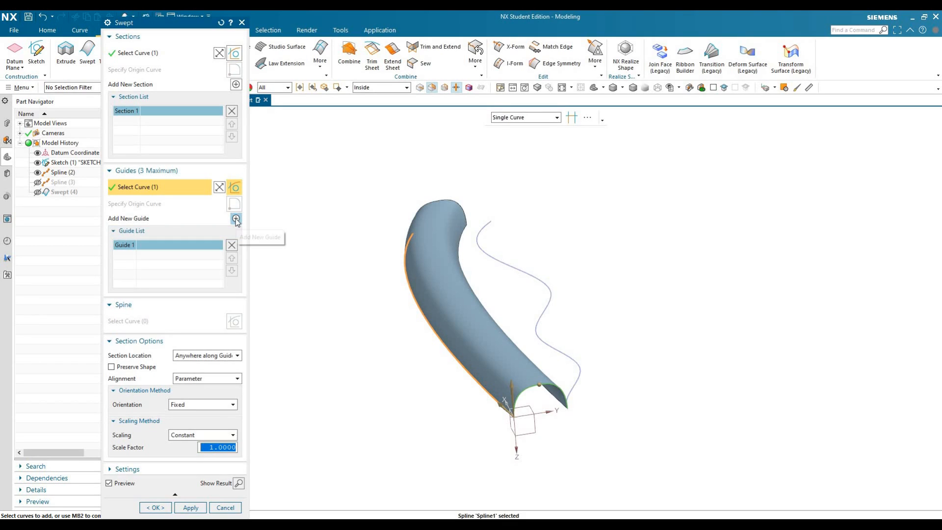
left_click(236, 219)
left_click(564, 394)
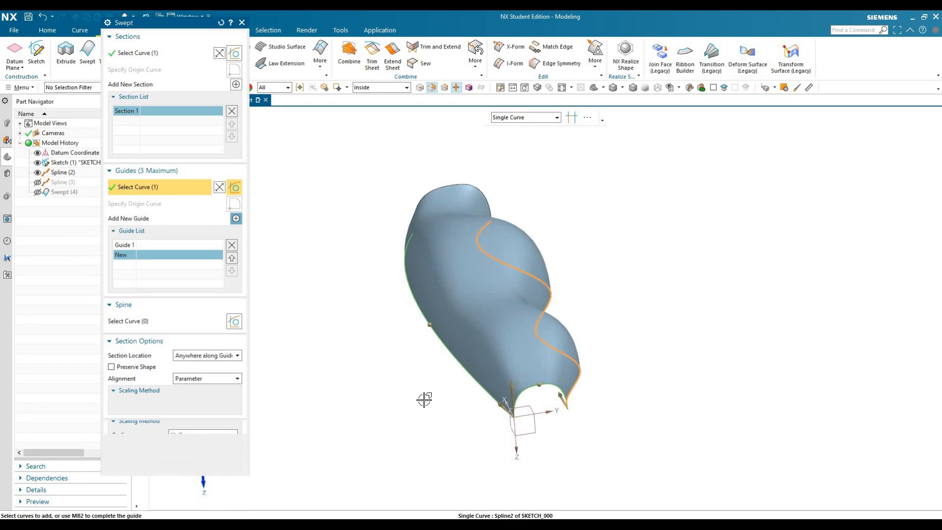
mouse_move(426, 386)
middle_mouse_down()
mouse_move(389, 384)
mouse_move(440, 387)
middle_mouse_up()
left_click(195, 469)
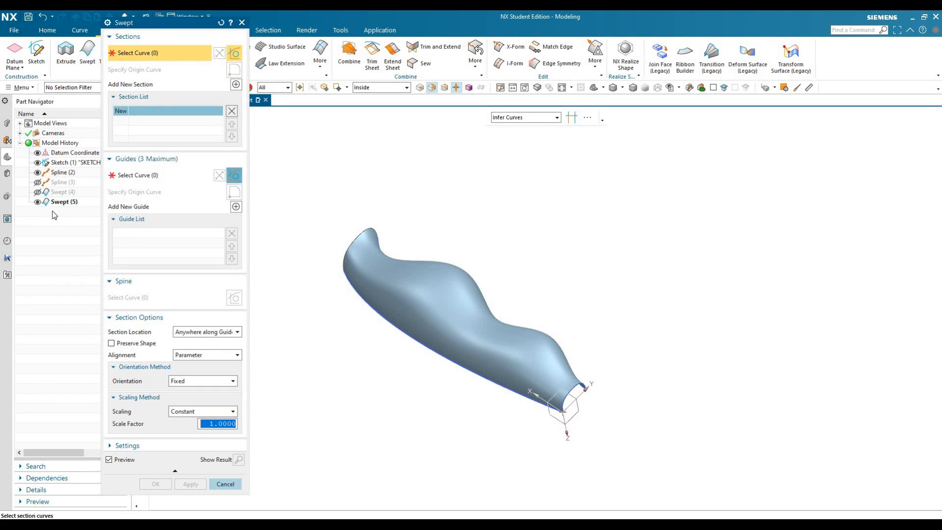
Step: Hide the two-guide sweep, show Spline (3), and set the origin arch and the far-end arch as two separate Swept sections
left_click(37, 201)
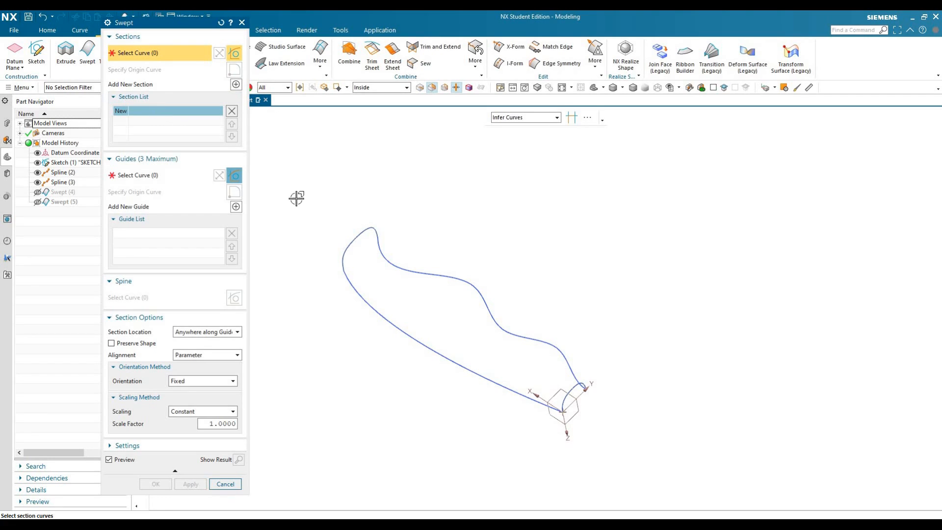
left_click(565, 408)
left_click(236, 84)
scroll(343, 264, "up", 4)
left_click(350, 242)
scroll(325, 252, "down", 4)
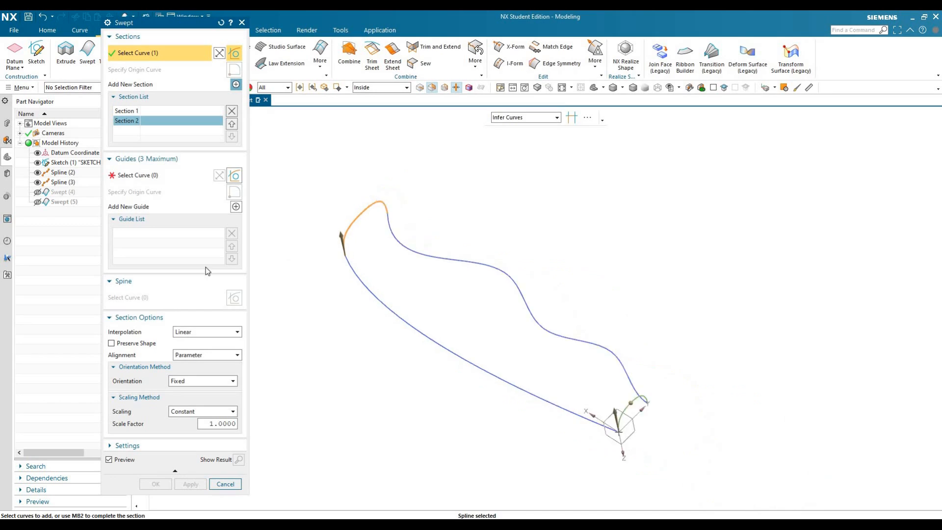
Step: Use the smooth sketch curve as the only guide and apply the two-section sweep
left_click(142, 181)
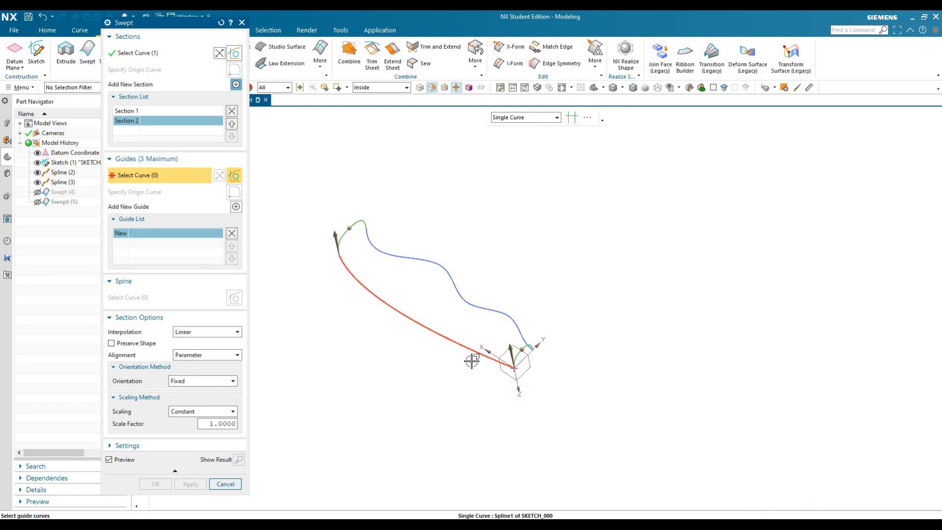
left_click(473, 357)
middle_click_drag(345, 332, 309, 344)
left_click(191, 485)
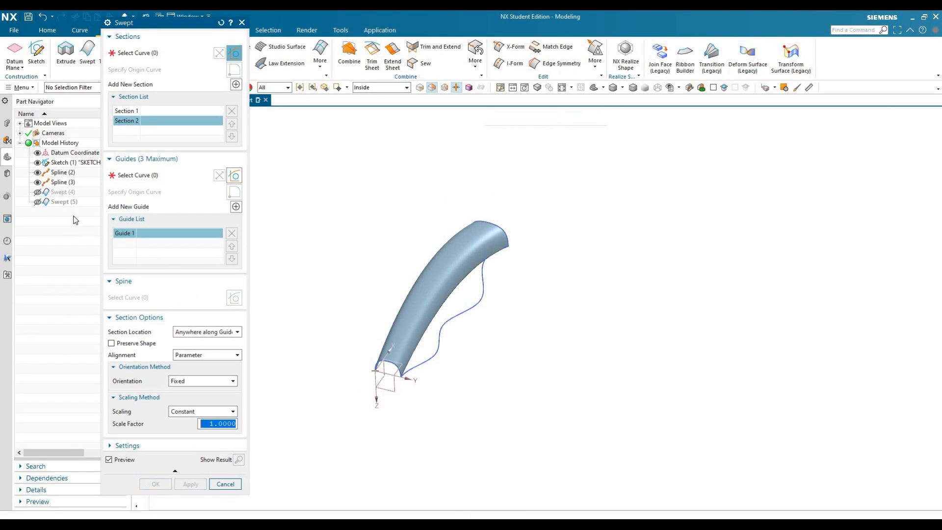
Step: Hide the two-section, one-guide sweep and add both end arches as sections of a new Swept surface
left_click(38, 212)
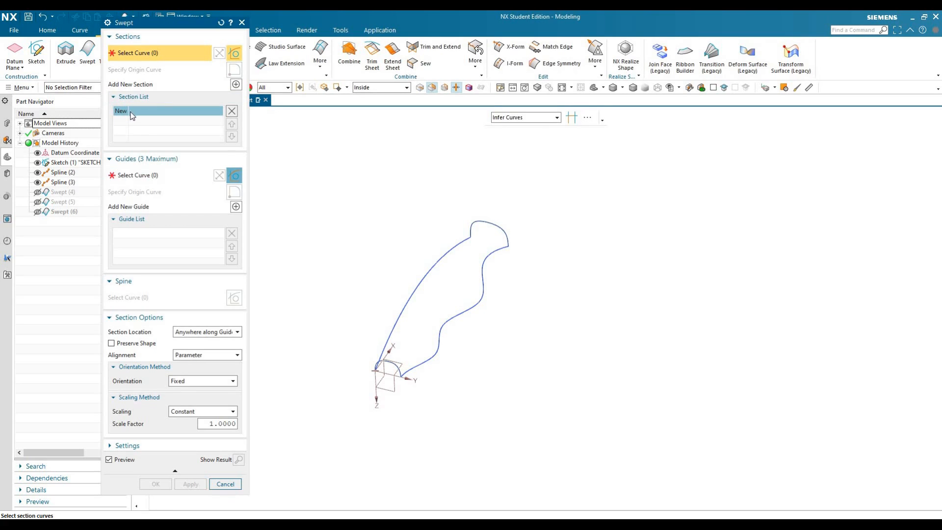
scroll(352, 378, "up", 2)
left_click(389, 361)
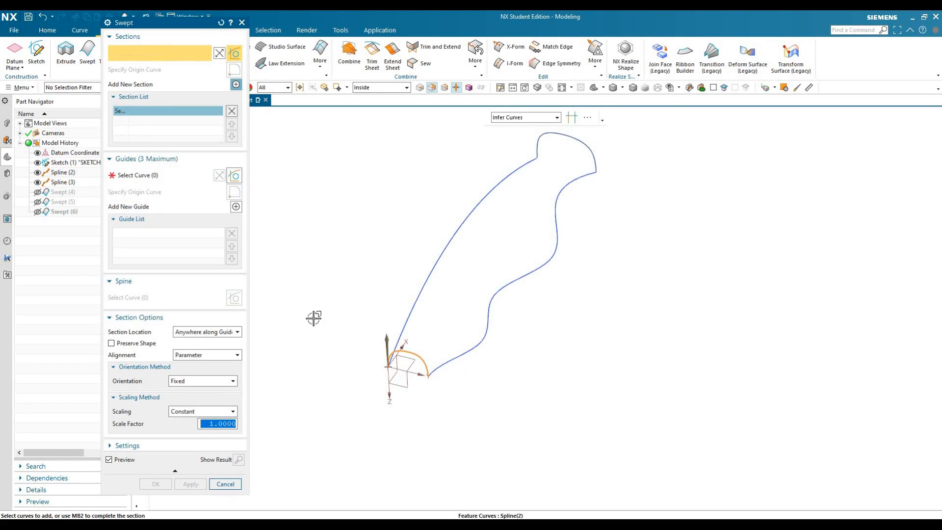
middle_click(496, 141)
left_click(536, 153)
middle_click(330, 308)
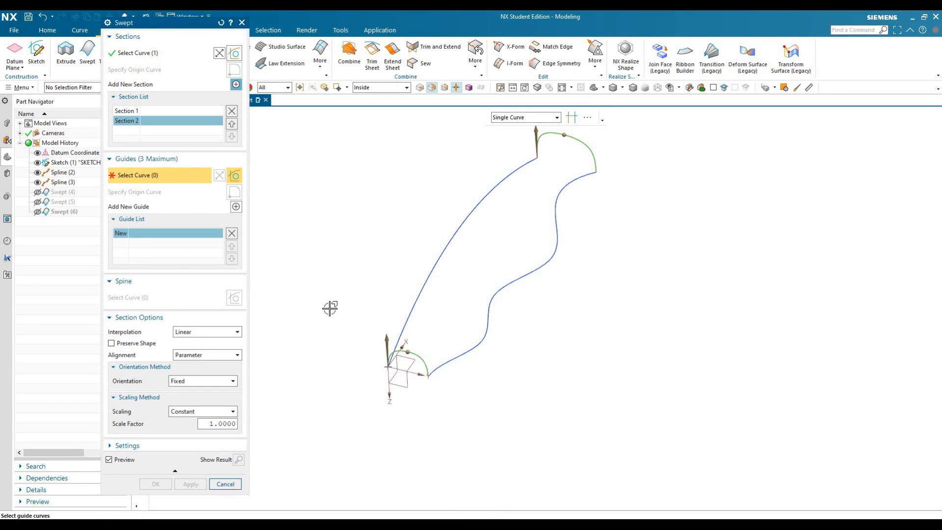
Step: Set the smooth and the wavy sketch curves as Guide 1 and Guide 2 and apply the two-section sweep
left_click(399, 342)
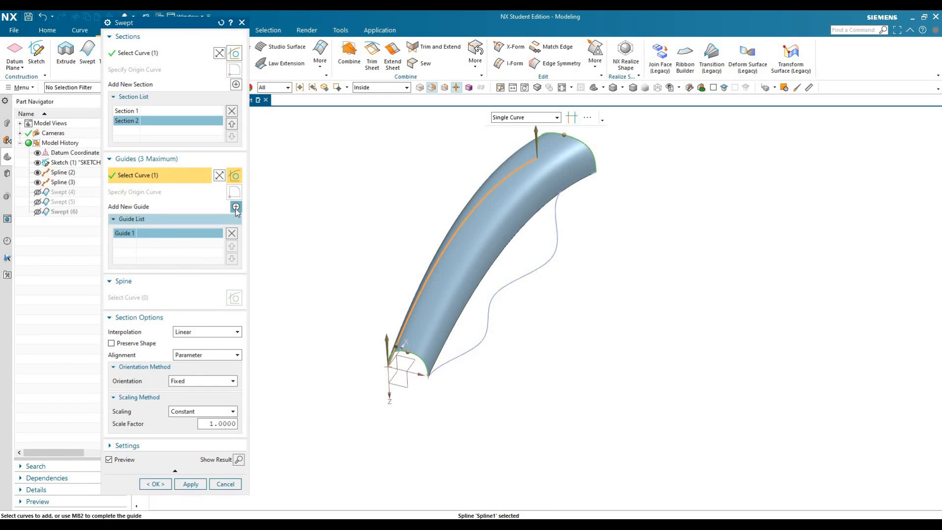
left_click(236, 207)
left_click(454, 358)
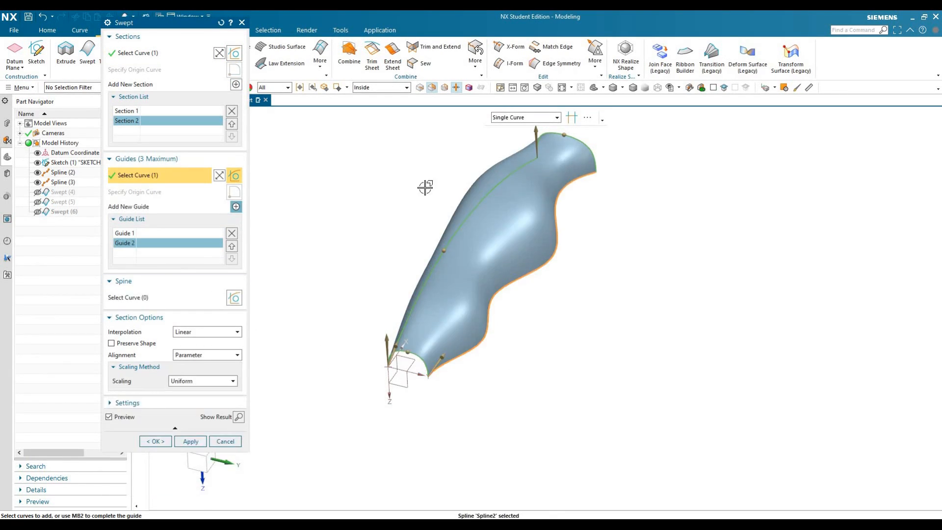
left_click(197, 441)
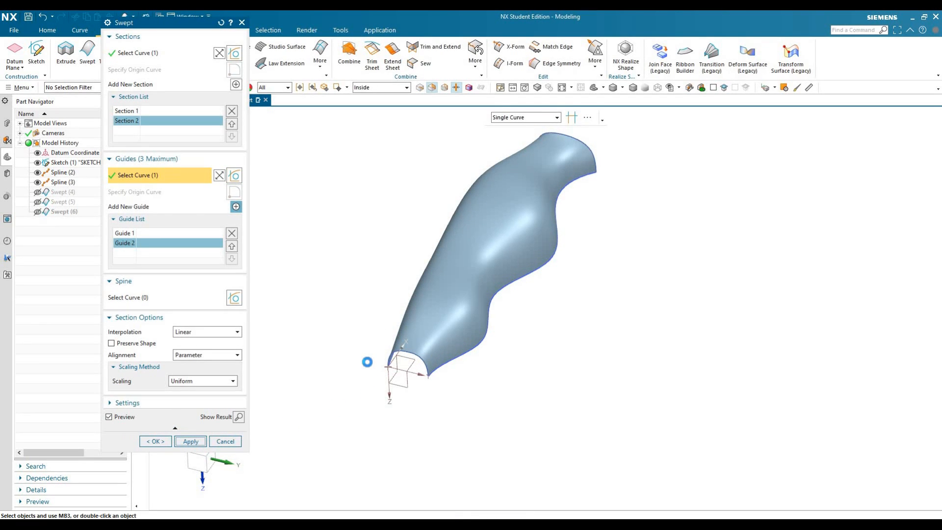
Step: Show Spline (4) and define the origin arch and the far-end arch as the two sections of a new sweep
middle_click_drag(360, 343, 275, 397)
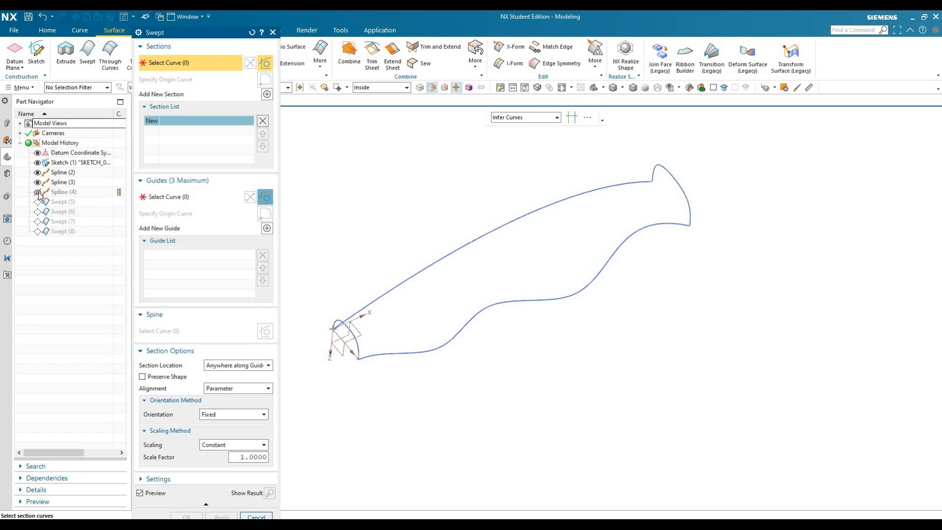
left_click(38, 193)
mouse_move(438, 278)
middle_mouse_down()
mouse_move(454, 269)
mouse_move(449, 278)
middle_mouse_up()
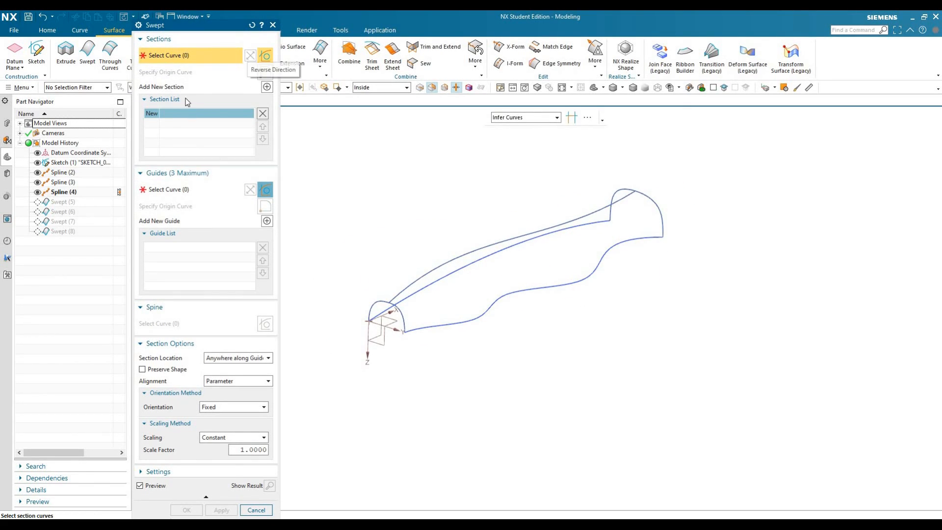
left_click(369, 313)
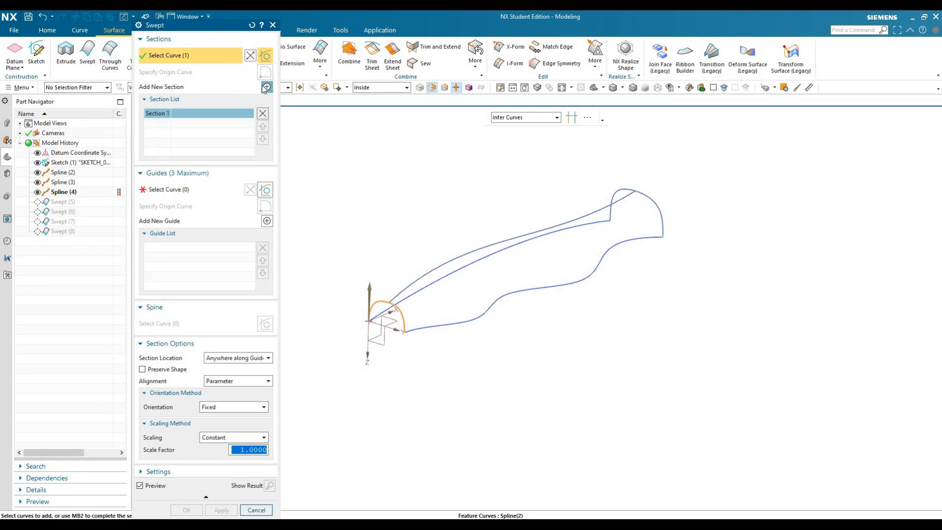
middle_click(609, 218)
left_click(609, 214)
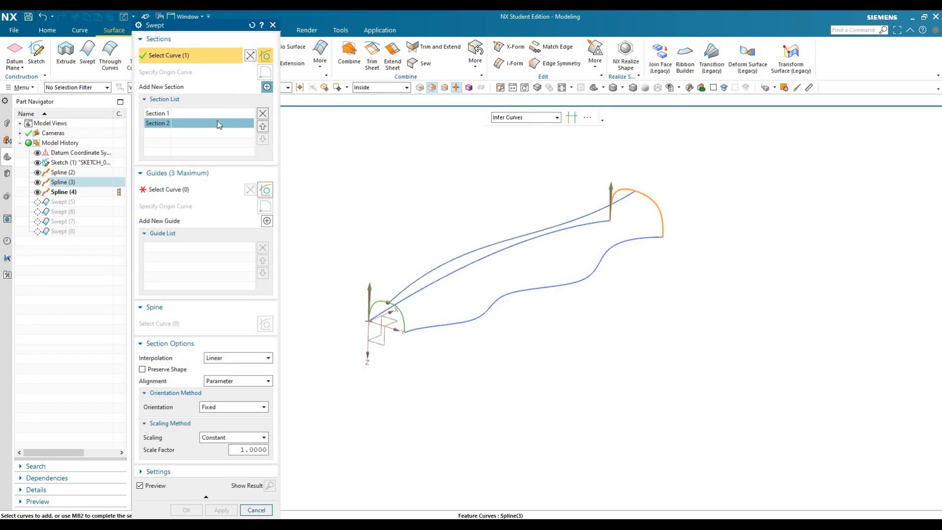
Step: Add the smooth sketch curve, the wavy sketch curve and the upper spline as three guides, then apply the sweep and close Swept
left_click(180, 191)
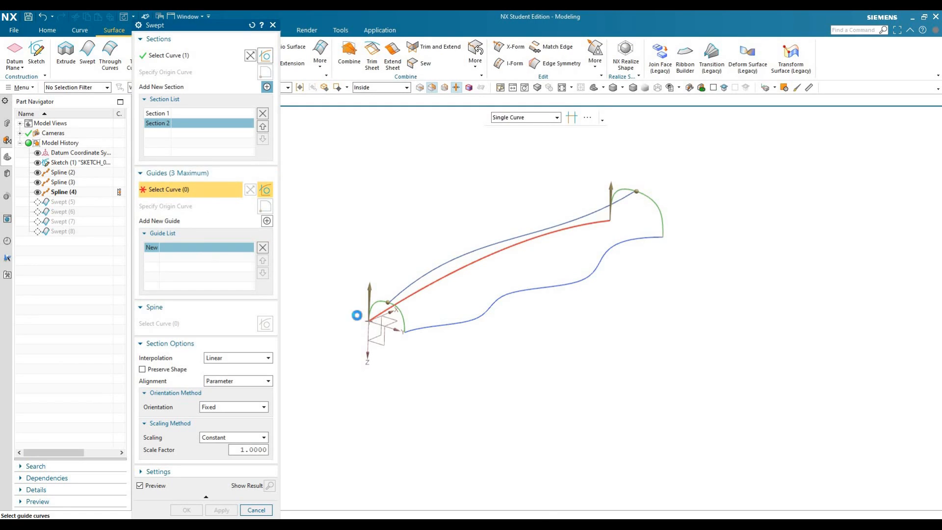
left_click(357, 315)
left_click(267, 221)
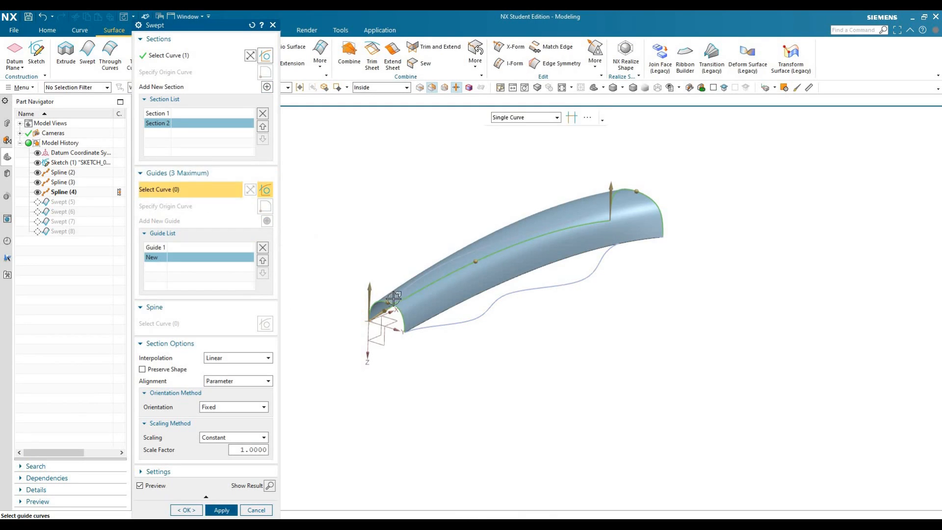
left_click(420, 329)
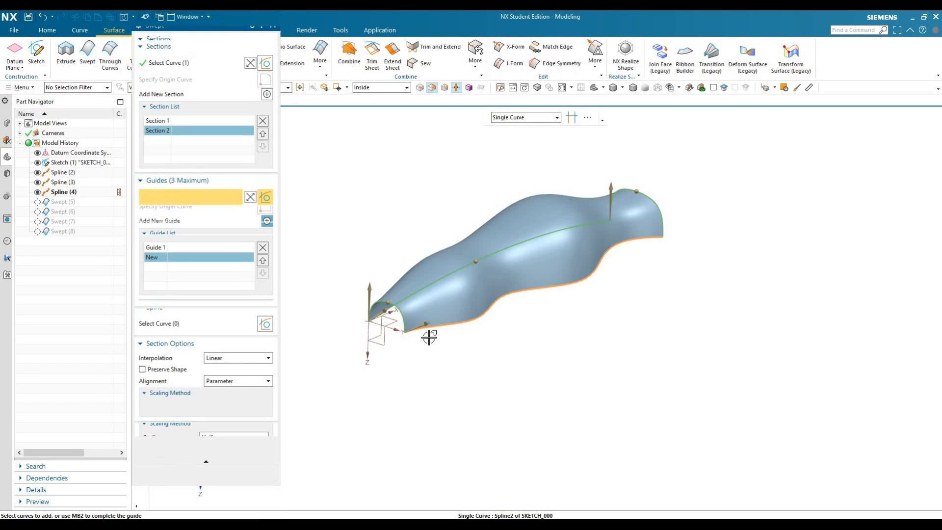
left_click(267, 228)
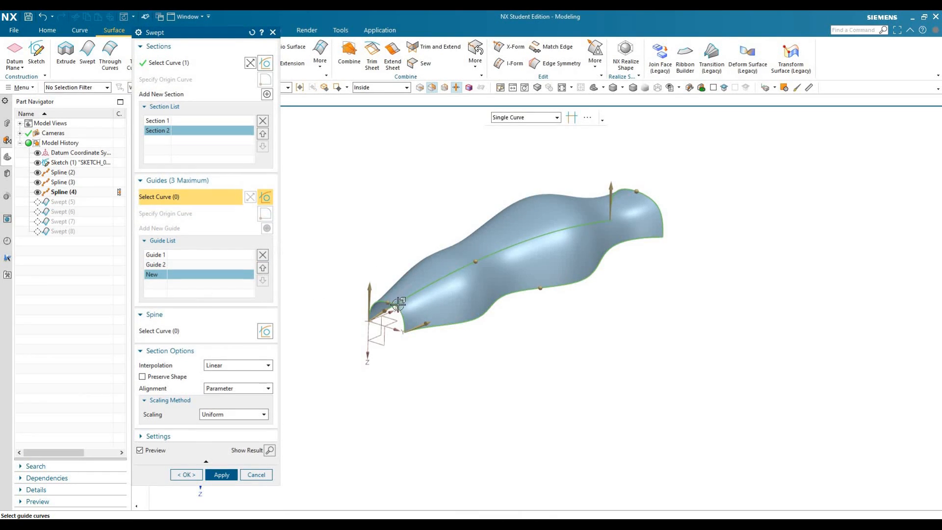
left_click(397, 297)
middle_click_drag(446, 311, 423, 355)
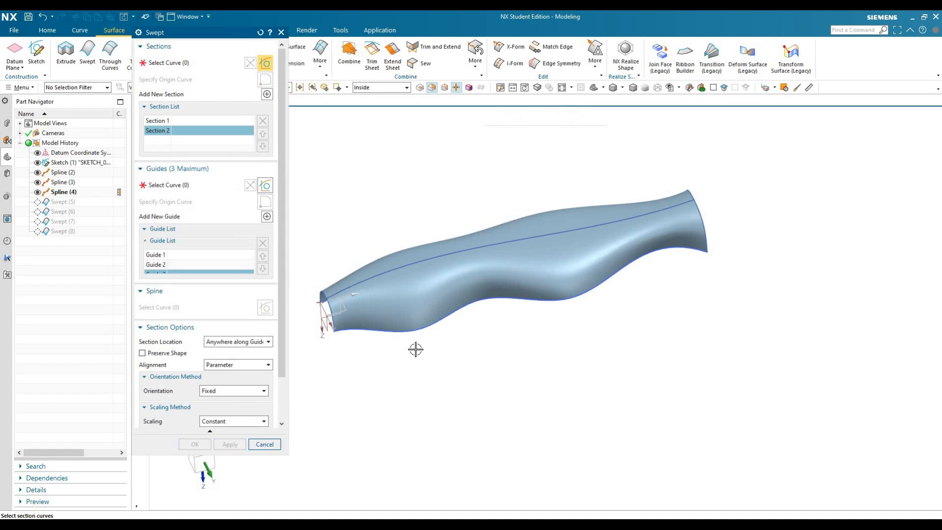
middle_click_drag(414, 340, 431, 321)
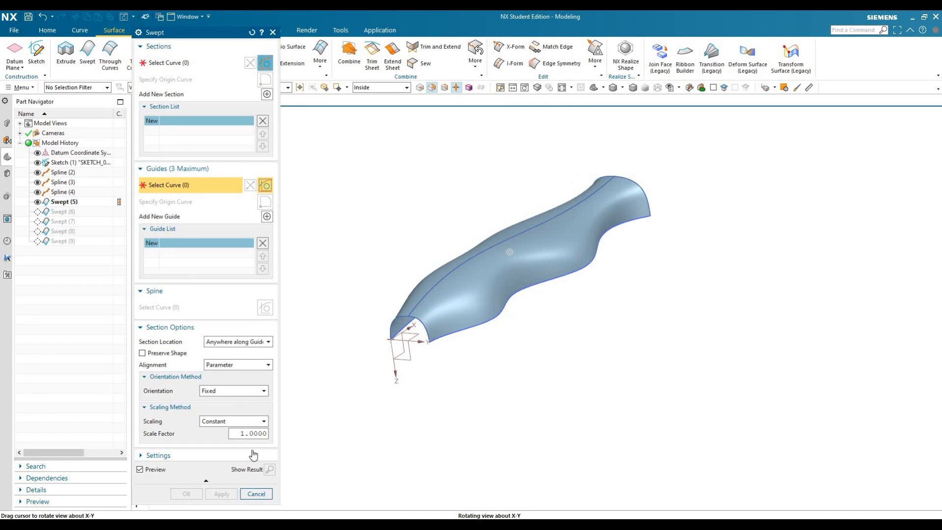
left_click(256, 494)
Step: Mirror the 2Sections3Guides sweep about the XY plane of the datum coordinate system with Mirror Feature
middle_click_drag(487, 308, 250, 271)
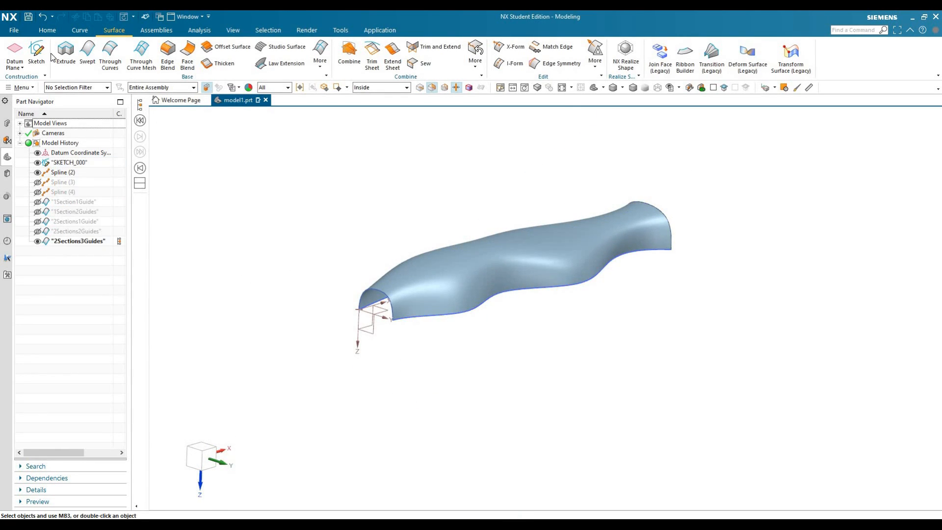
left_click(48, 30)
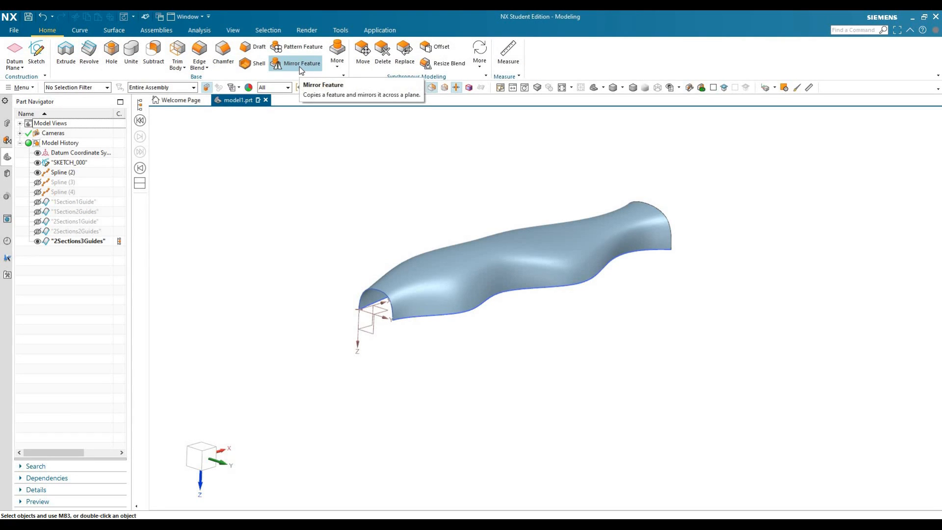
left_click(301, 66)
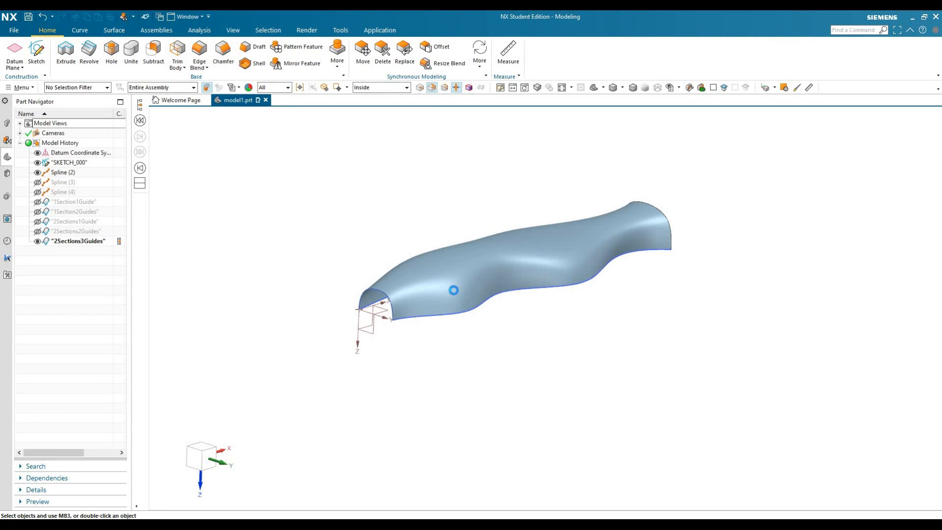
left_click(454, 290)
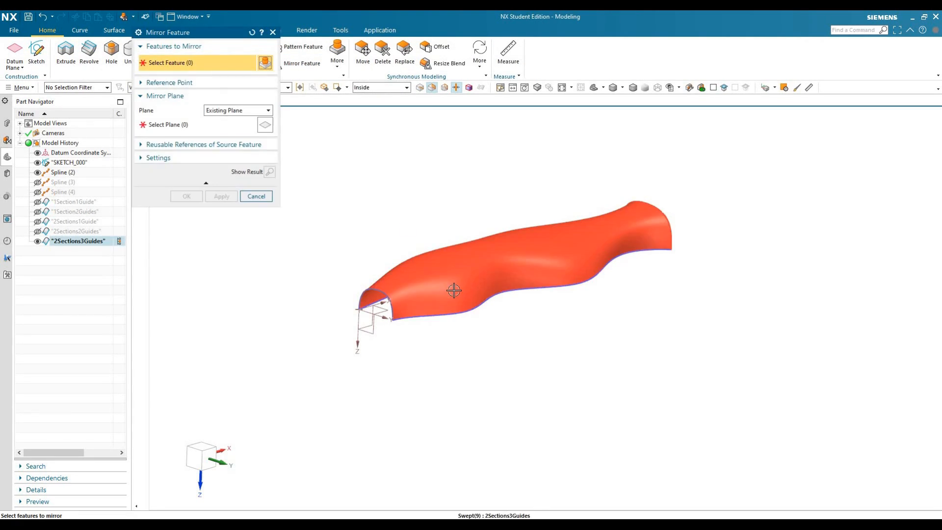
middle_click(262, 229)
left_click(335, 304)
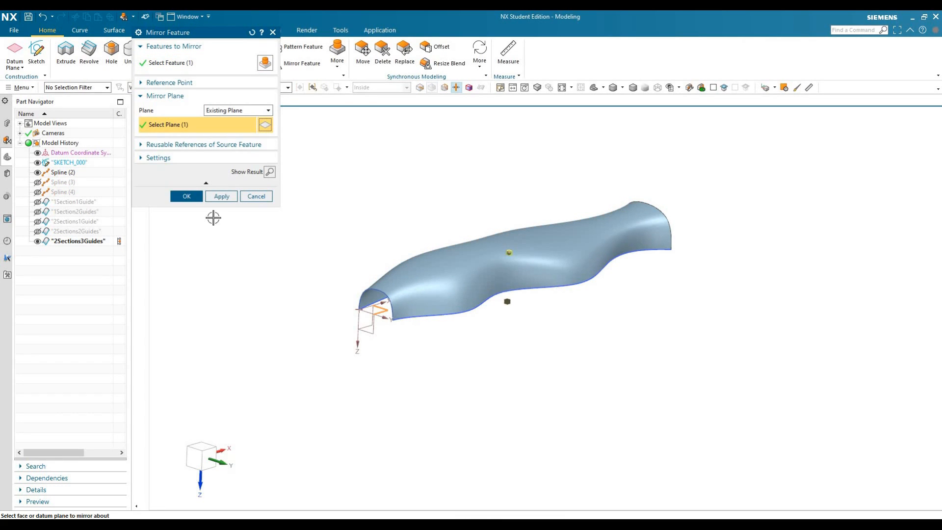
middle_click(246, 233)
mouse_move(494, 340)
middle_mouse_down()
mouse_move(403, 288)
mouse_move(398, 329)
mouse_move(420, 292)
mouse_move(521, 295)
mouse_move(481, 269)
mouse_move(484, 328)
mouse_move(505, 314)
mouse_move(506, 277)
mouse_move(519, 324)
mouse_move(520, 317)
middle_mouse_up()
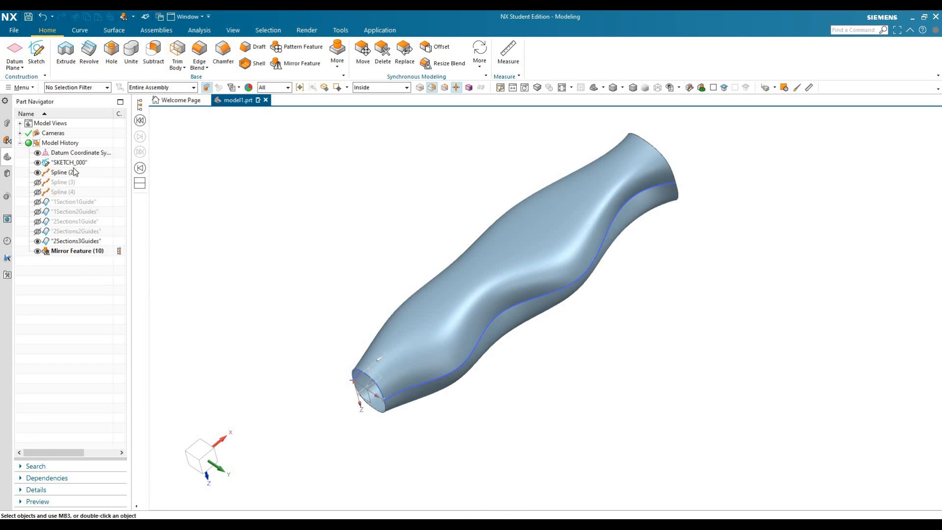
Step: Show Spline (4)
left_click(37, 192)
double_click(55, 192)
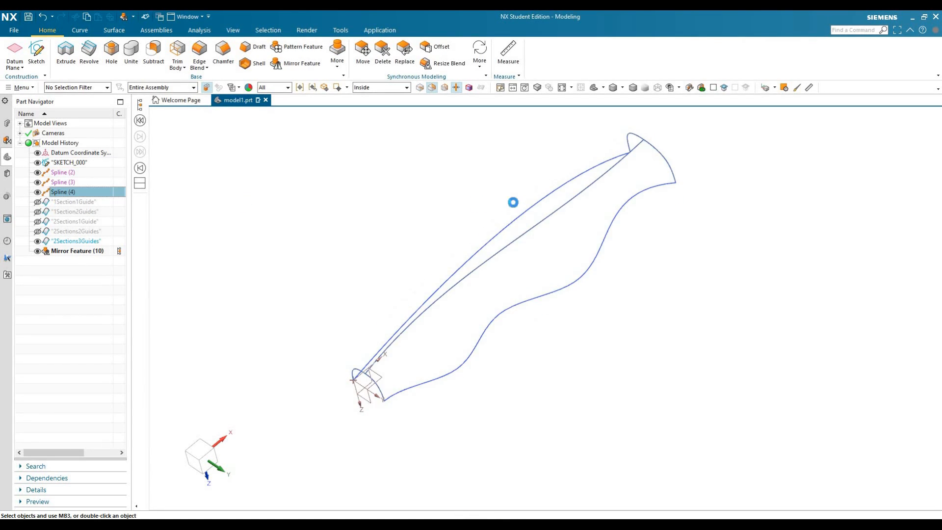
left_click_drag(556, 212, 546, 184)
mouse_move(566, 229)
middle_mouse_down()
mouse_move(595, 241)
mouse_move(540, 204)
mouse_move(562, 239)
middle_mouse_up()
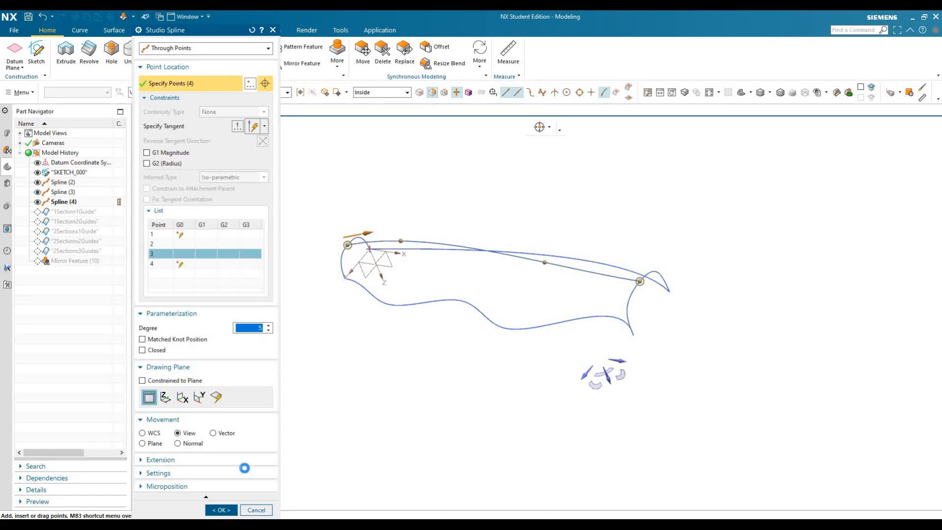
left_click(256, 509)
Step: Reshape Spline (4) in the XZ view by moving its two inner points, placing the third higher, and accept the edit
left_click(196, 461)
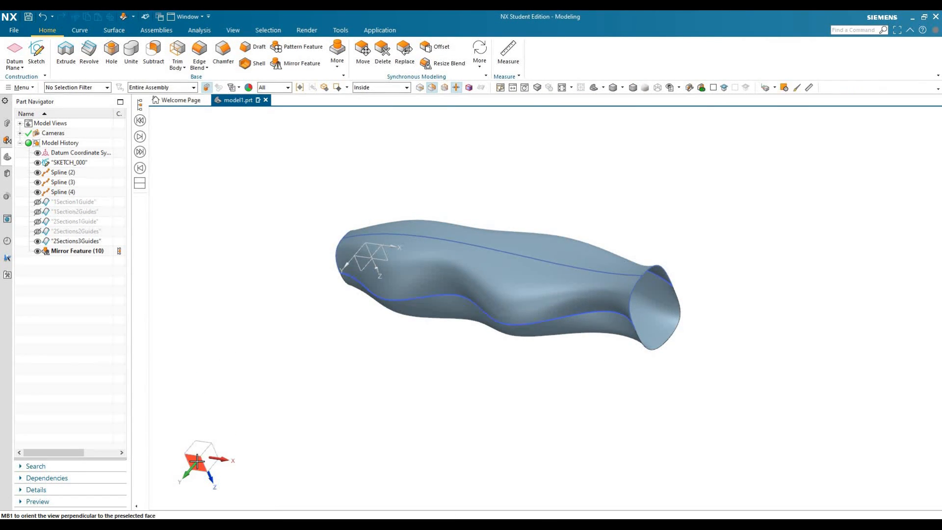
double_click(628, 235)
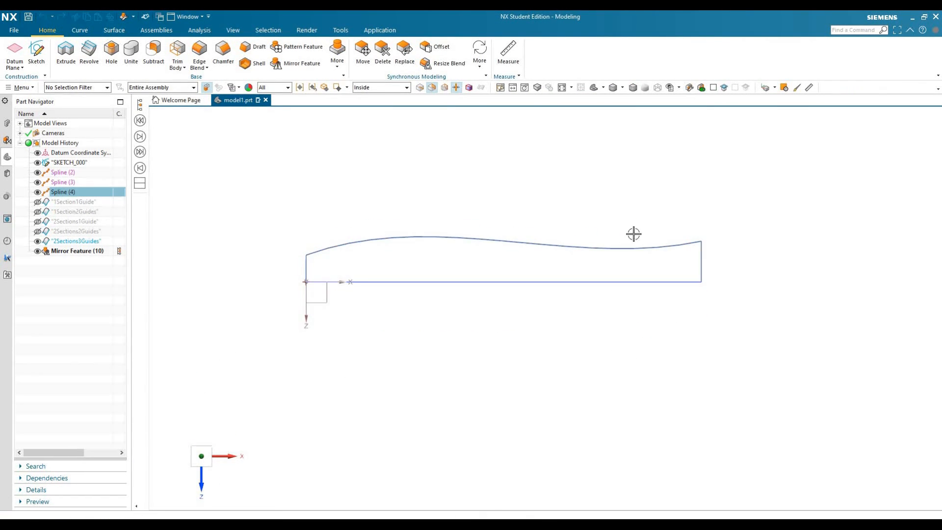
left_click_drag(580, 252, 603, 220)
left_click_drag(383, 243, 443, 245)
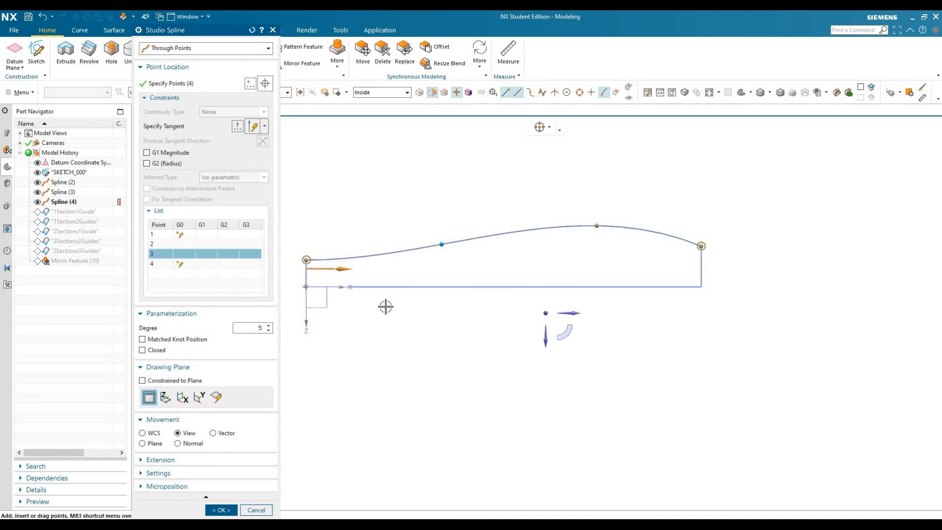
left_click(222, 510)
middle_click_drag(427, 383, 310, 452)
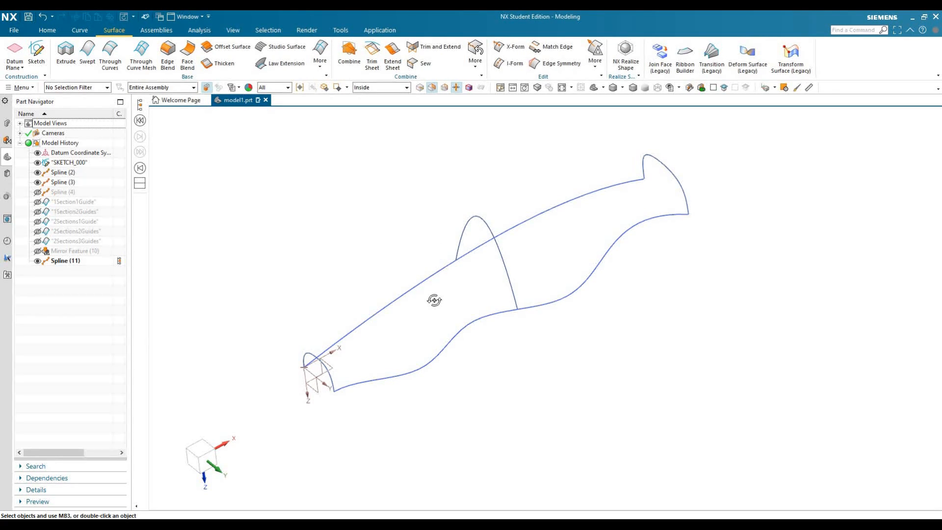
Step: Start a new sweep with the origin, middle and far-end arches as three sections and the smooth sketch curve as guide
middle_click_drag(433, 299, 410, 290)
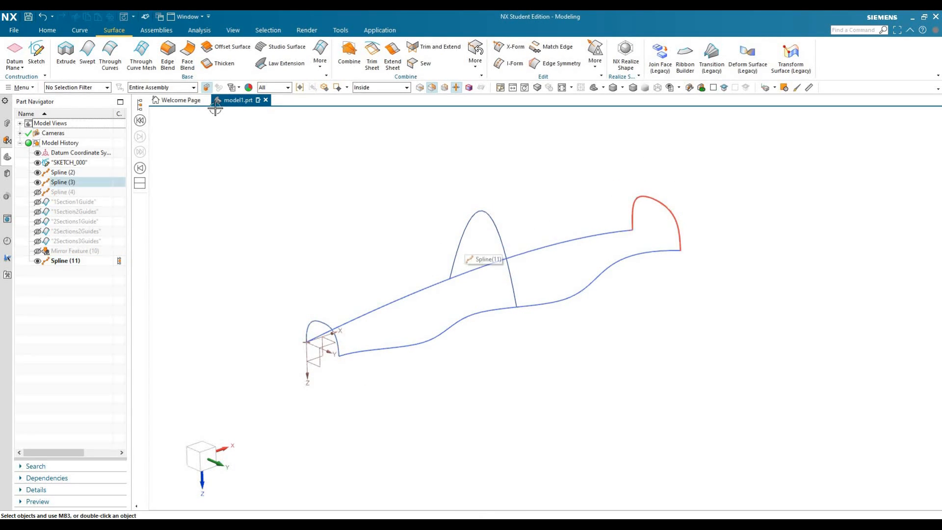
left_click(88, 51)
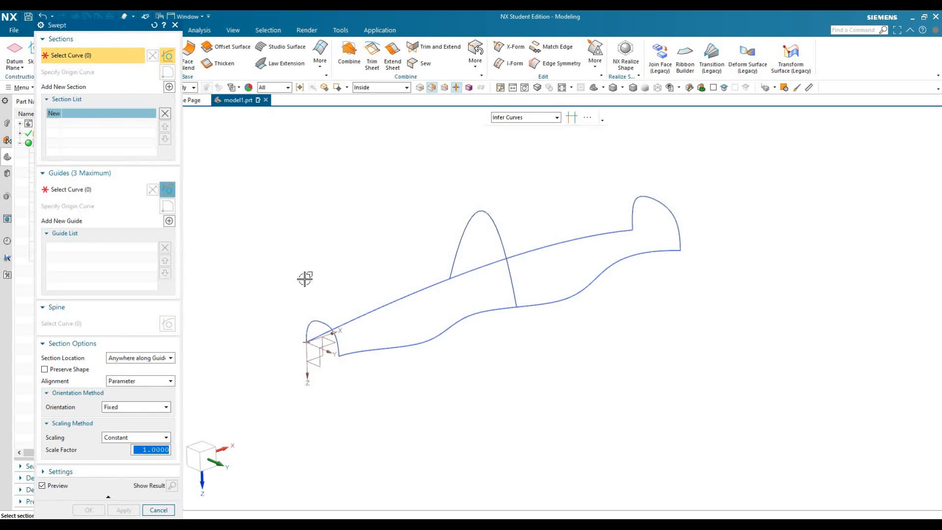
left_click(169, 86)
left_click(450, 269)
middle_click(513, 185)
left_click(631, 221)
middle_click(103, 177)
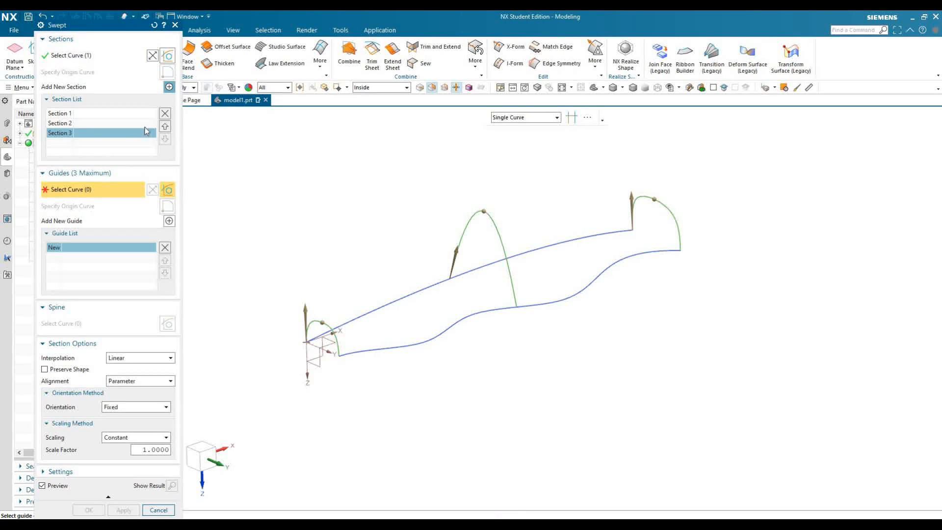
left_click(331, 329)
Step: Set the three-section sweep's interpolation to Cubic and inspect the previewed surface
middle_click_drag(431, 357, 357, 358)
key("F8")
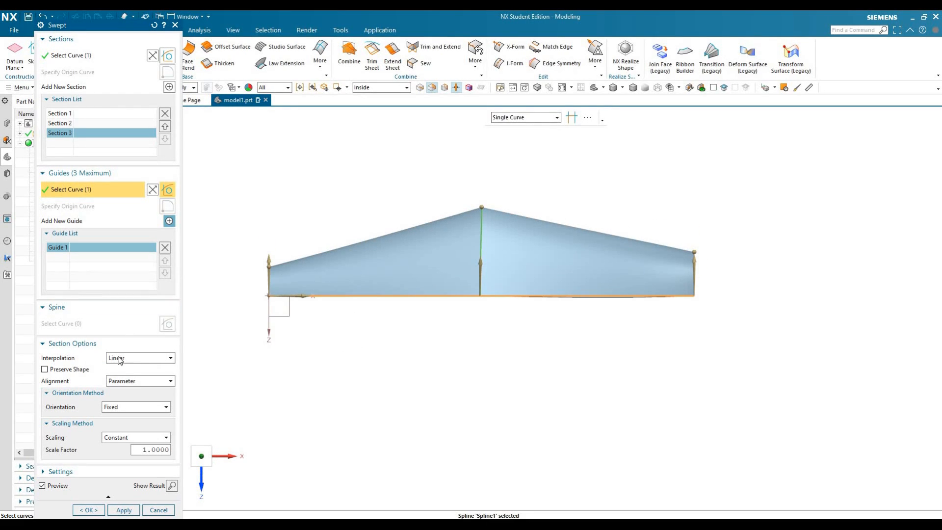
left_click(138, 360)
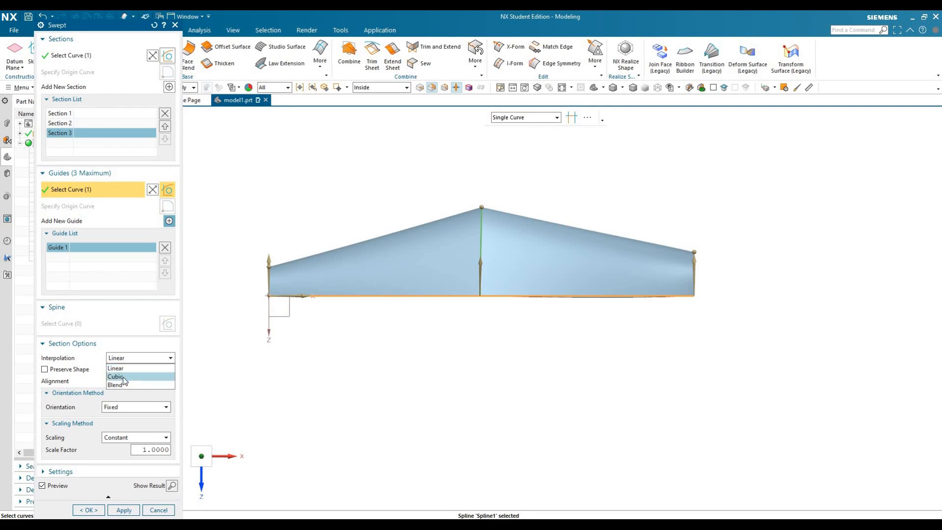
left_click(124, 377)
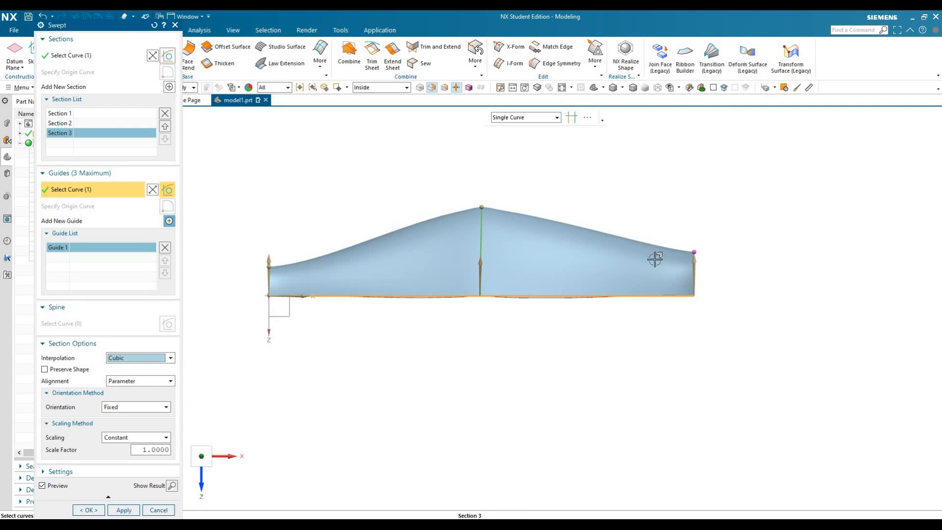
middle_click_drag(316, 358, 367, 380)
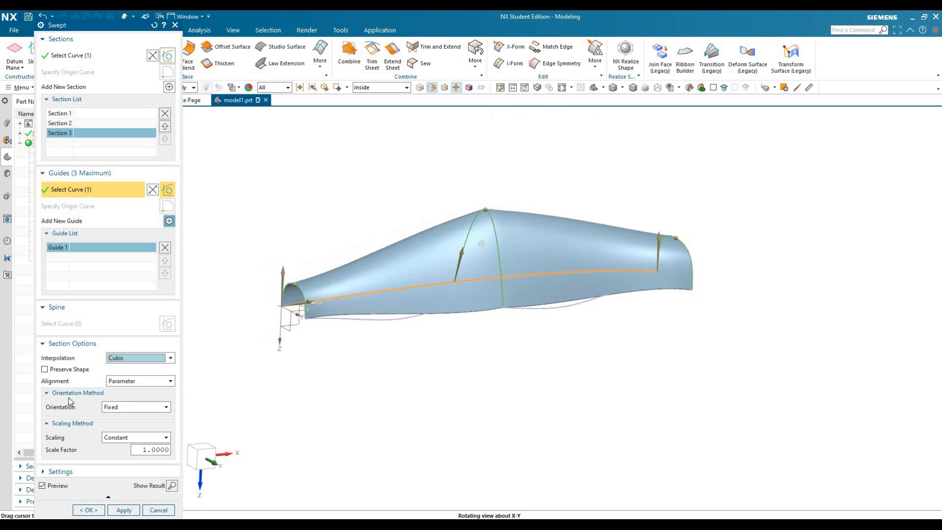
middle_click_drag(279, 360, 294, 378)
Step: Turn on Preserve Shape and compare the Blend and Cubic interpolations of the previewed sweep in the XZ view
left_click(135, 362)
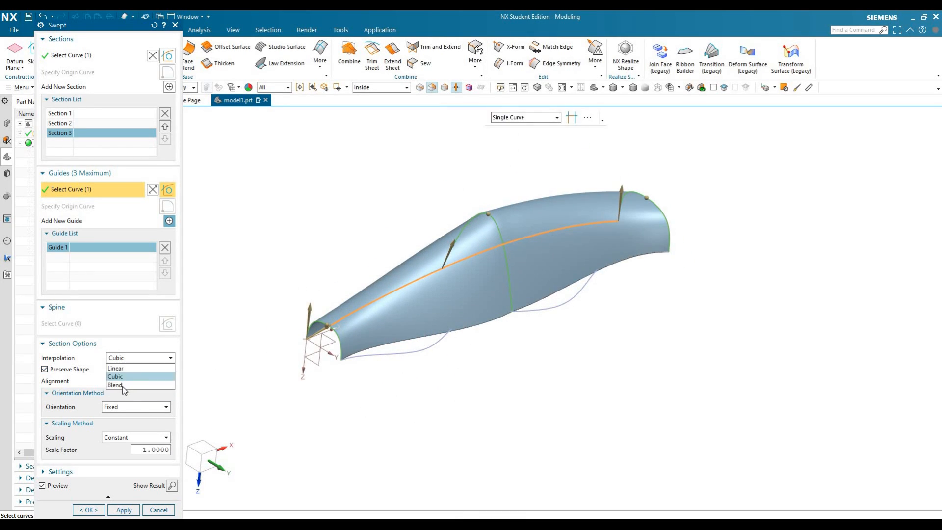
left_click(119, 385)
mouse_move(497, 339)
middle_mouse_down()
mouse_move(528, 348)
mouse_move(479, 355)
mouse_move(491, 350)
middle_mouse_up()
middle_click_drag(459, 332, 481, 343)
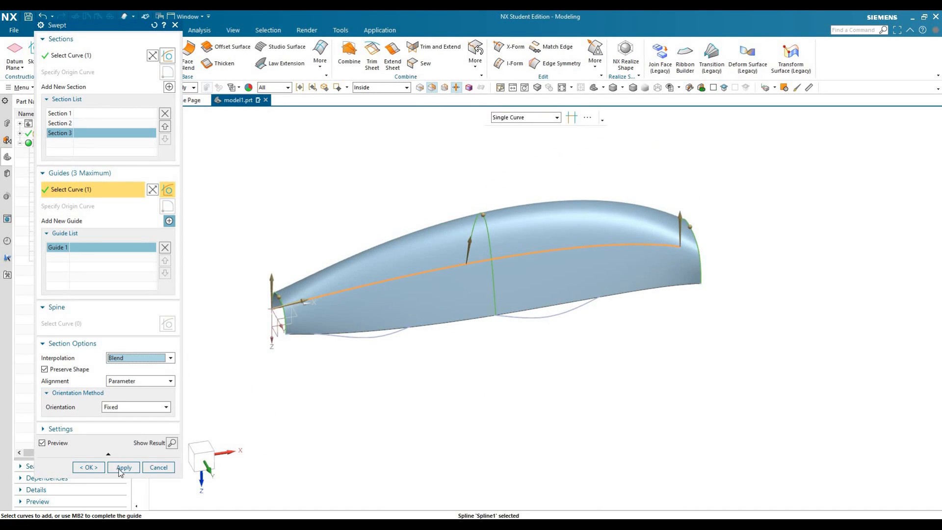
left_click(212, 458)
left_click(172, 358)
left_click(123, 374)
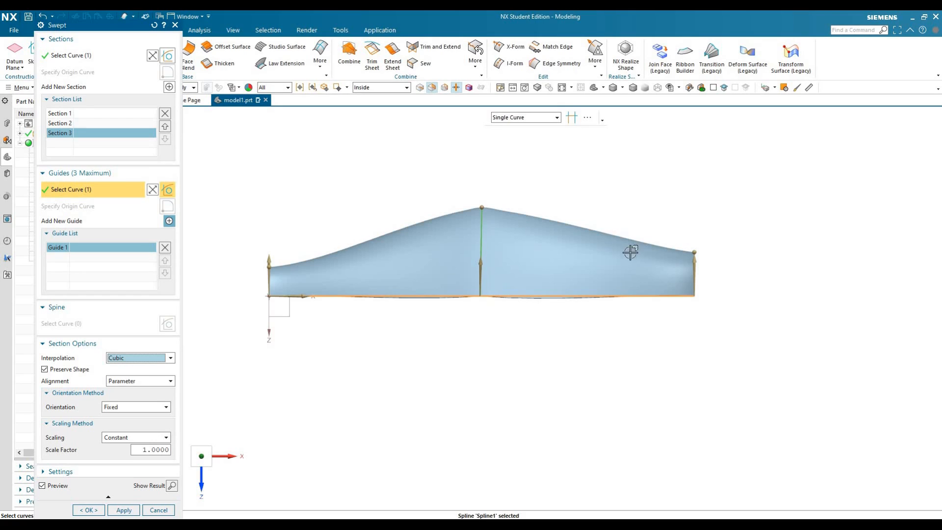
Step: Set the interpolation to Linear and apply the three-section, one-guide sweep
left_click(172, 358)
left_click(122, 366)
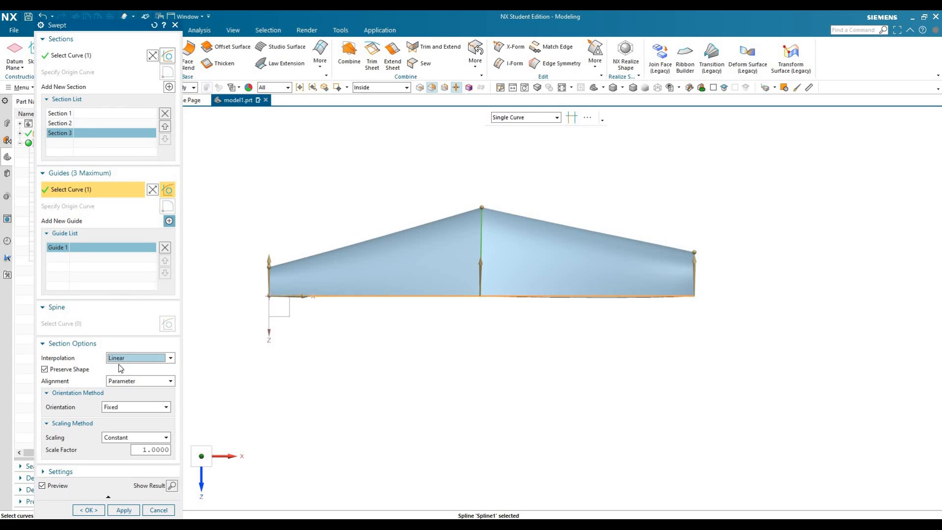
middle_click_drag(355, 356, 375, 376)
left_click(124, 510)
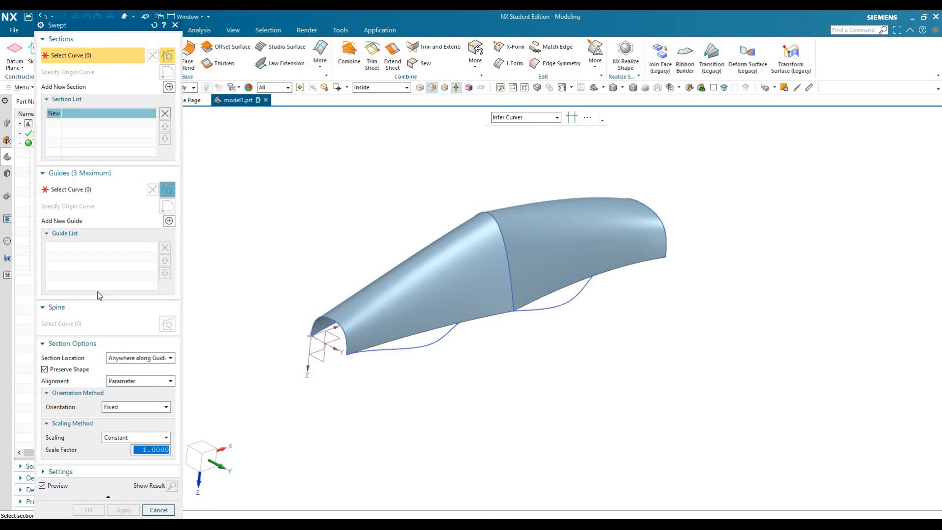
Step: Hide Swept (12) and define the origin, middle and far-end arches as the three sections of a new sweep
left_click_drag(137, 31, 185, 33)
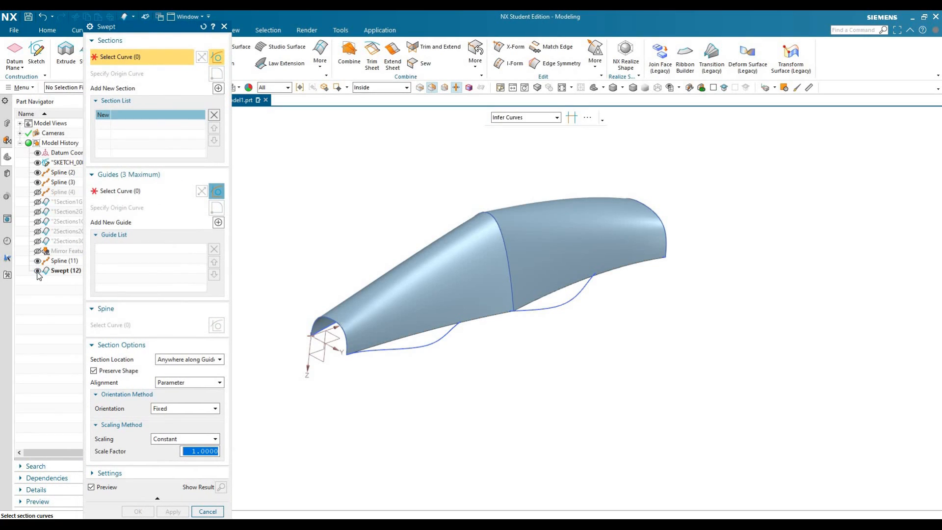
left_click(37, 270)
left_click(315, 325)
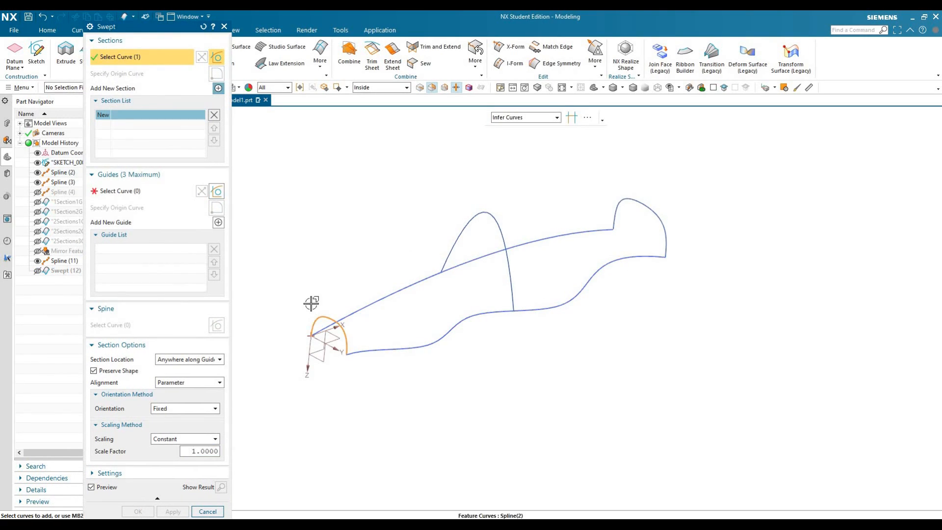
middle_click(431, 273)
left_click(444, 265)
middle_click(583, 239)
left_click(582, 236)
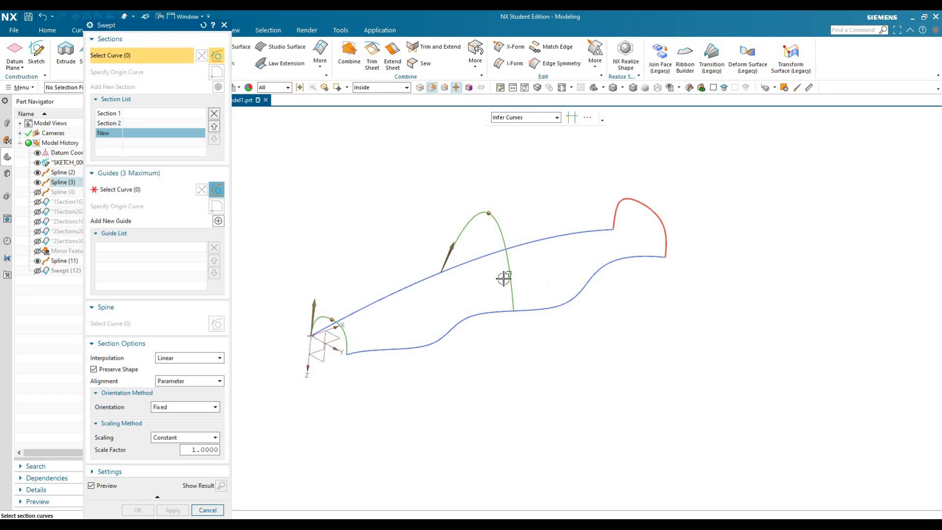
Step: Set the smooth sketch curve as the guide, choose Cubic interpolation and apply the sweep
left_click(176, 191)
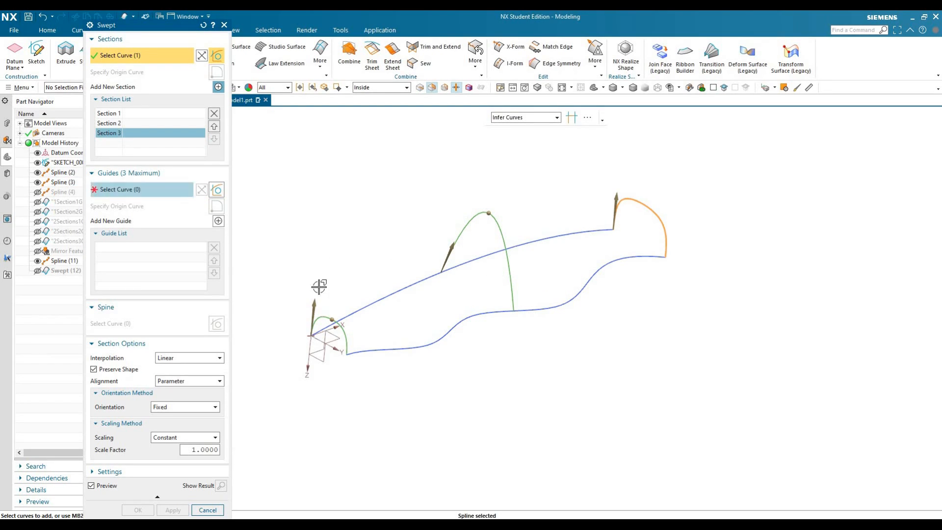
left_click(341, 316)
left_click(189, 357)
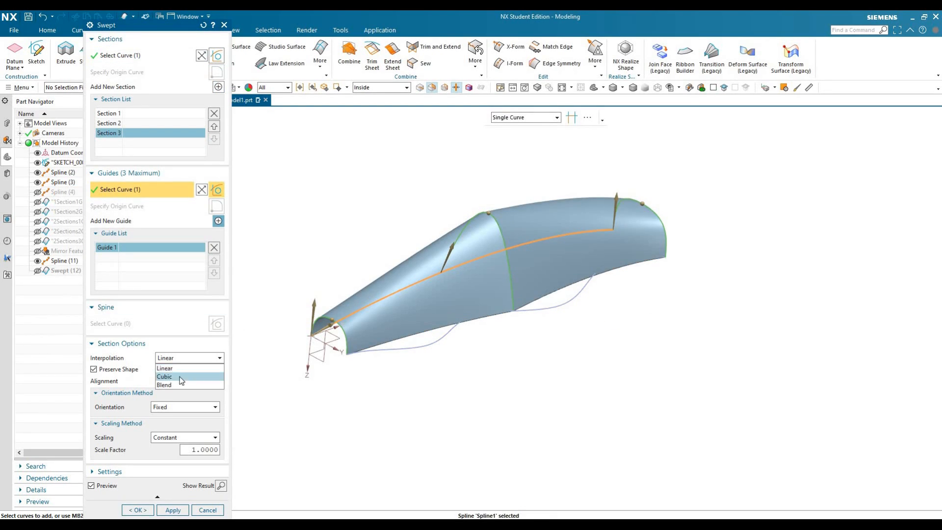
left_click(179, 373)
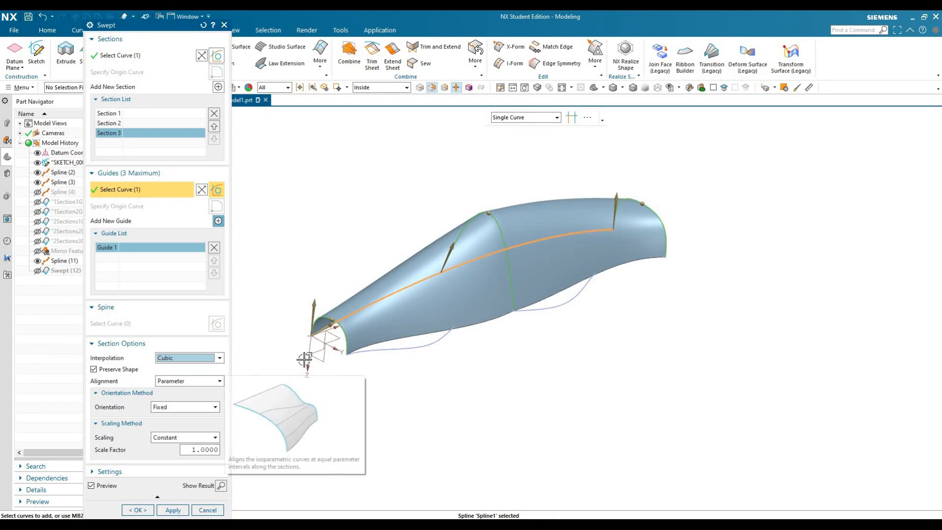
left_click(172, 510)
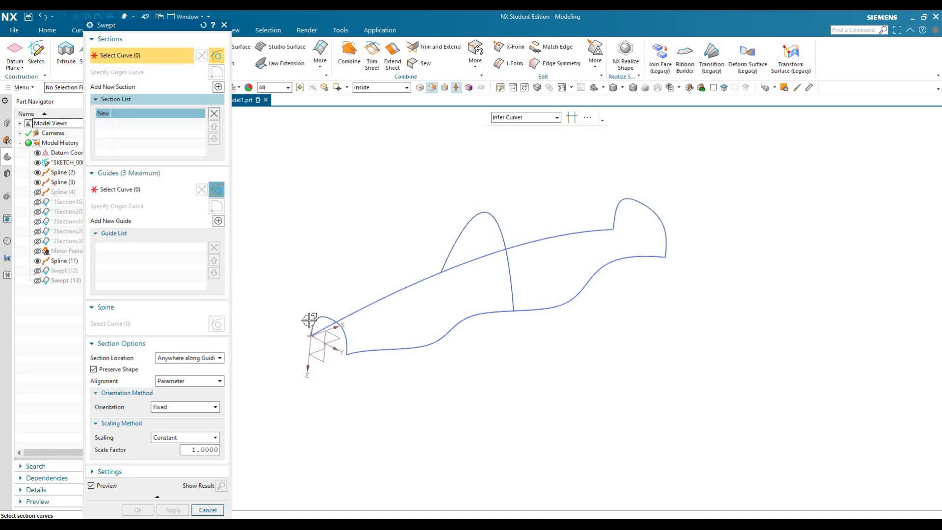
Step: With Swept (13) hidden, define the origin, middle and far-end arches as three sections of another sweep
left_click(312, 323)
middle_click(203, 118)
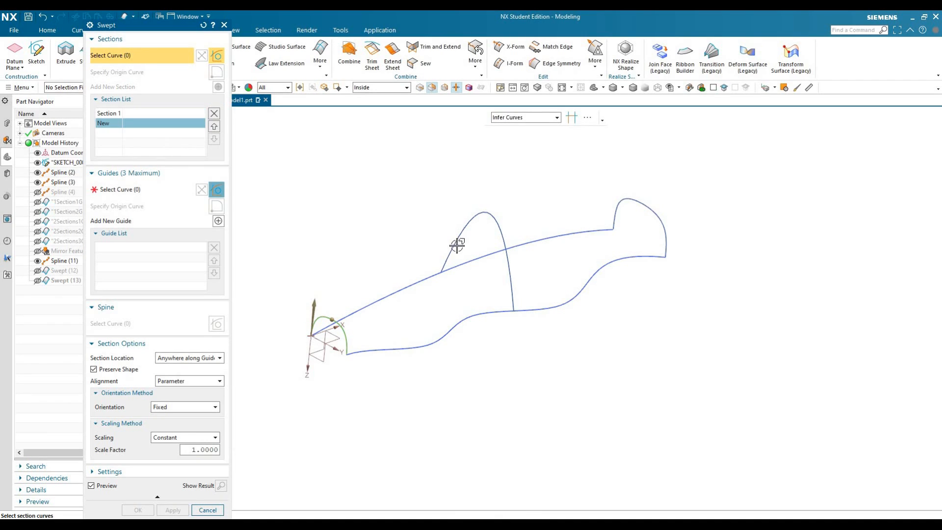
left_click(455, 246)
middle_click(612, 218)
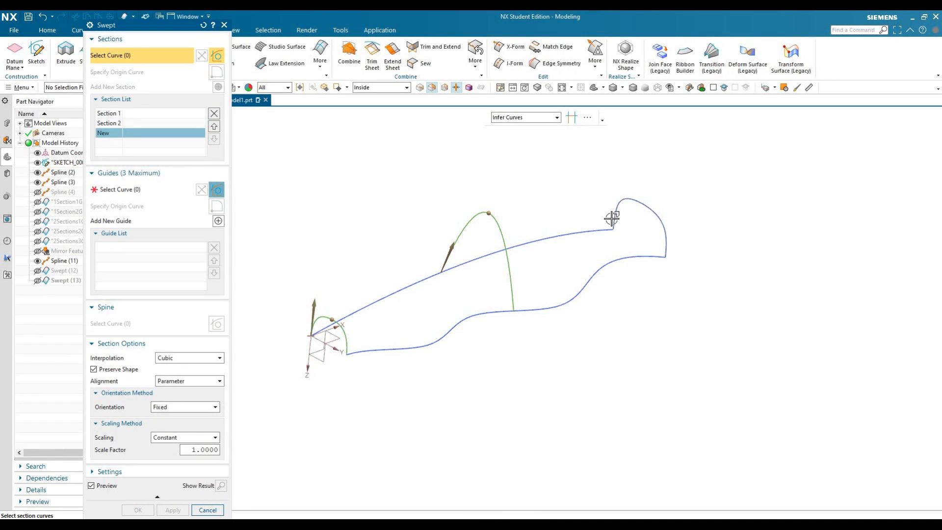
left_click(612, 219)
Step: Set the smooth sketch curve as the guide, choose Blend interpolation, and create the sweep, closing Swept
left_click(155, 189)
left_click(349, 318)
middle_click_drag(331, 389, 319, 385)
left_click(196, 359)
left_click(181, 382)
middle_click_drag(478, 345, 461, 373)
left_click(137, 468)
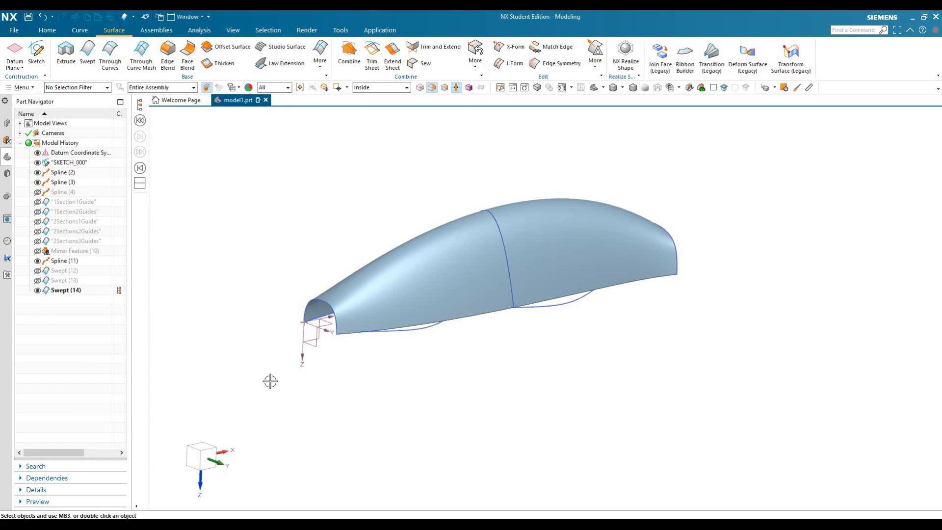
Step: Hide Swept (14) and start a new sweep with the origin, middle and far-end arches as its three sections
left_click(37, 290)
left_click(88, 53)
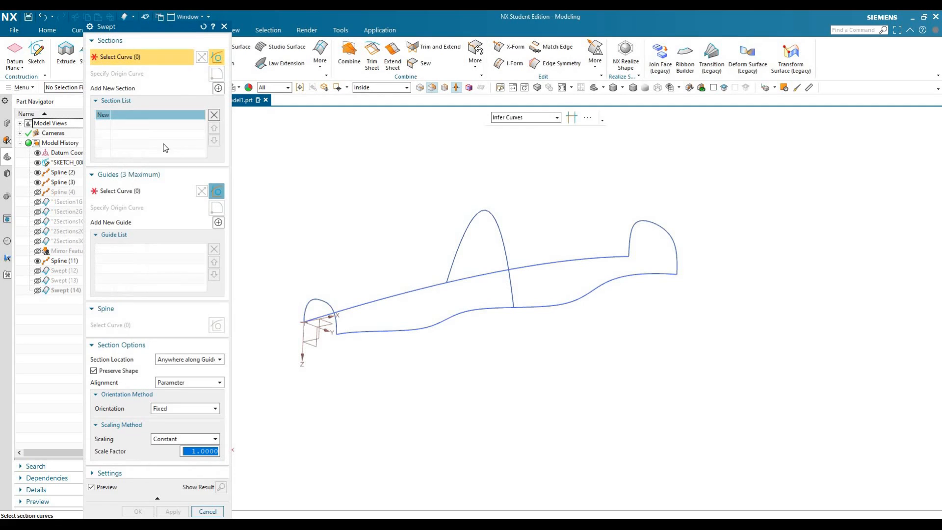
left_click(305, 310)
middle_click(322, 265)
left_click(450, 268)
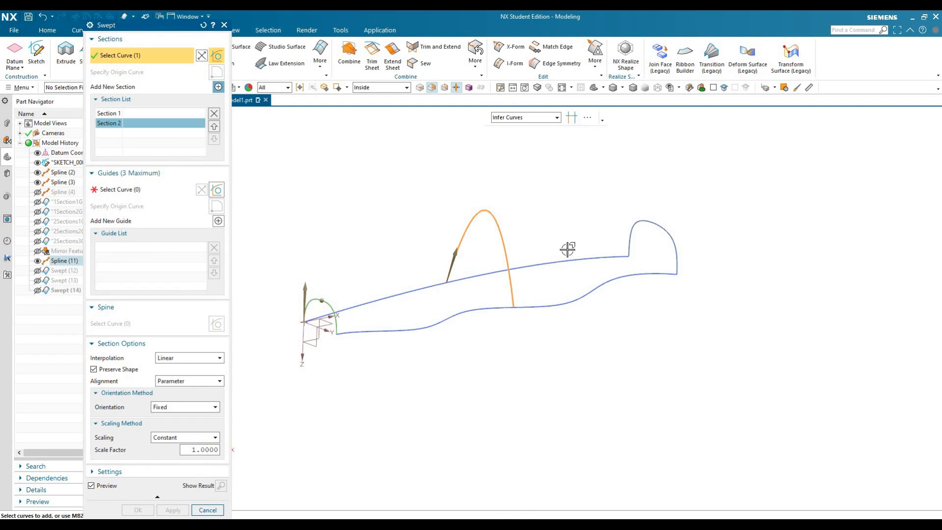
middle_click(625, 247)
left_click(628, 245)
middle_click(364, 295)
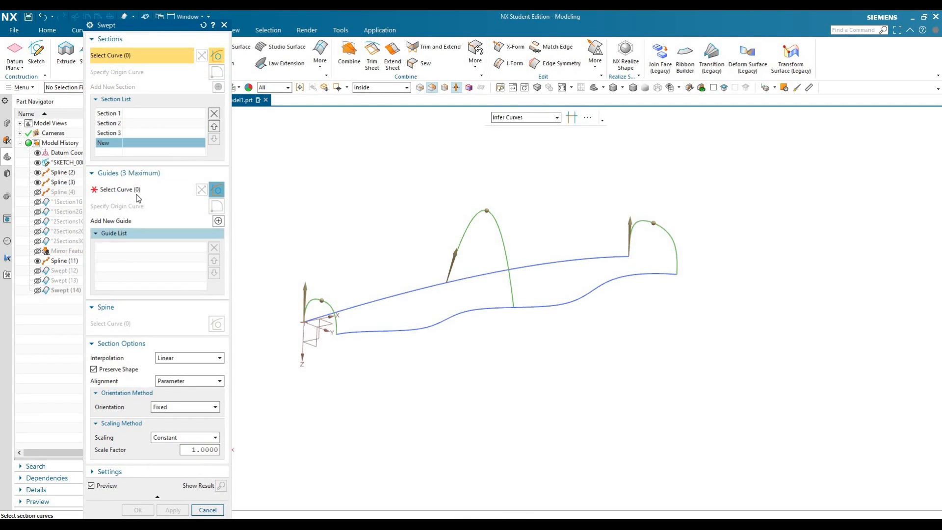
Step: Set the smooth and the wavy sketch curves as Guide 1 and Guide 2 of the three-section sweep
left_click(139, 191)
left_click(348, 308)
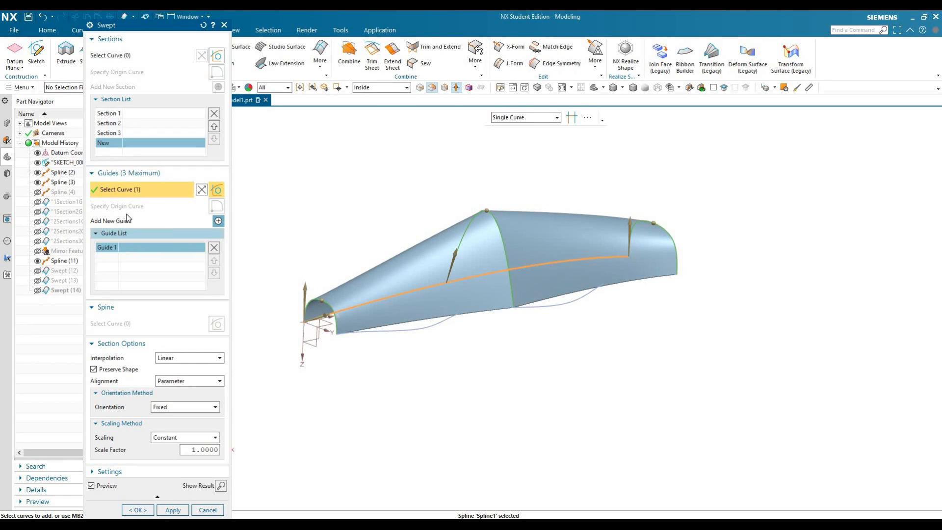
middle_click(368, 333)
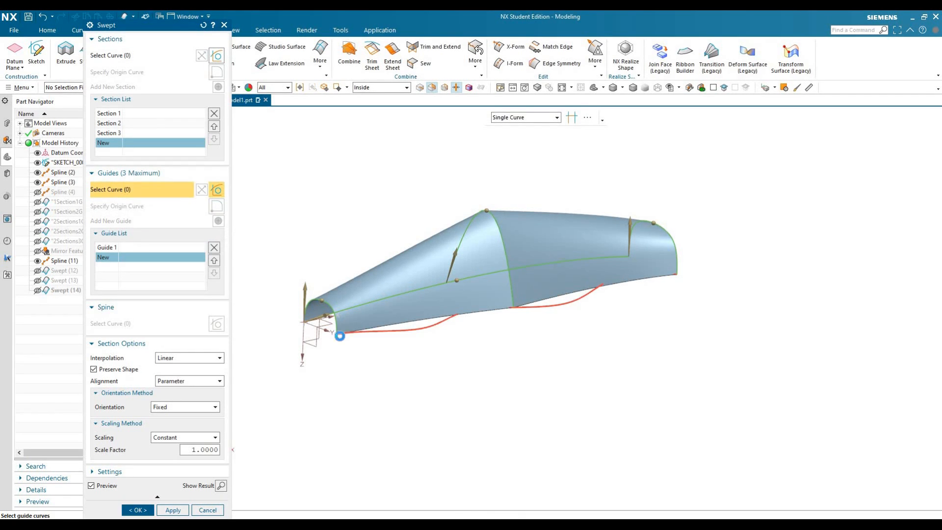
left_click(337, 330)
middle_click_drag(480, 347, 413, 342)
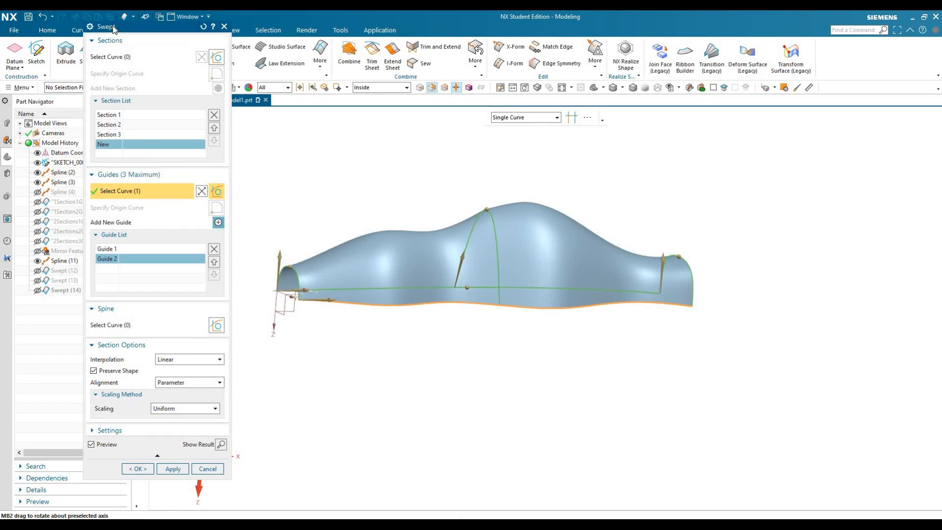
left_click_drag(142, 27, 119, 25)
key("F8")
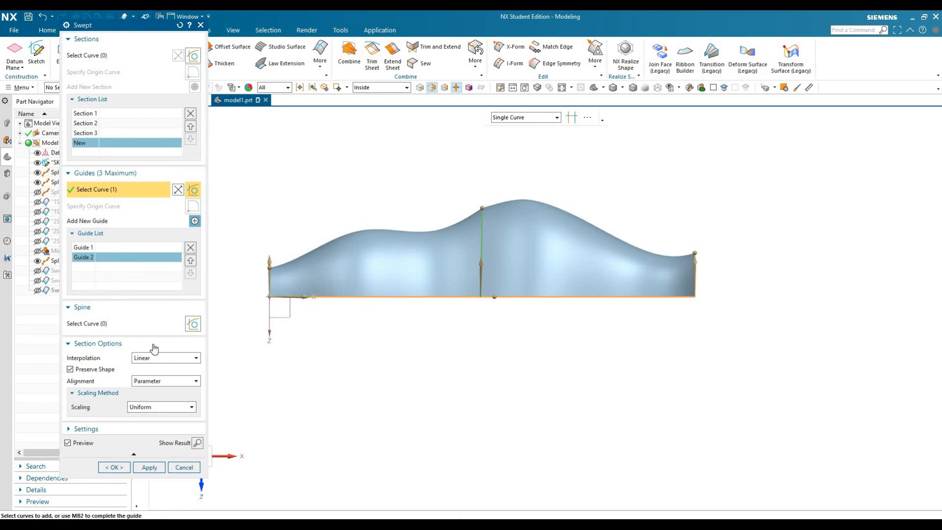
Step: Try Cubic and Linear interpolation on the three-section, two-guide sweep to compare their previews
left_click(166, 358)
left_click(155, 379)
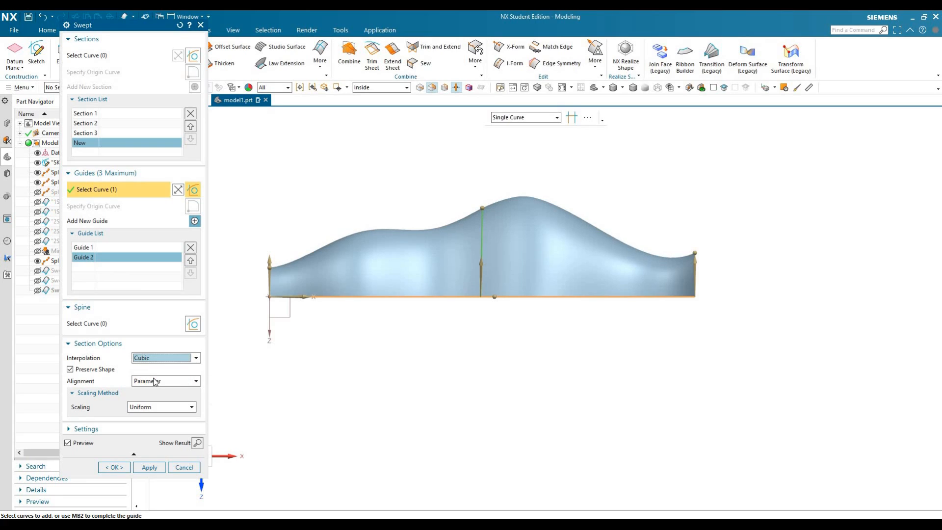
left_click(156, 359)
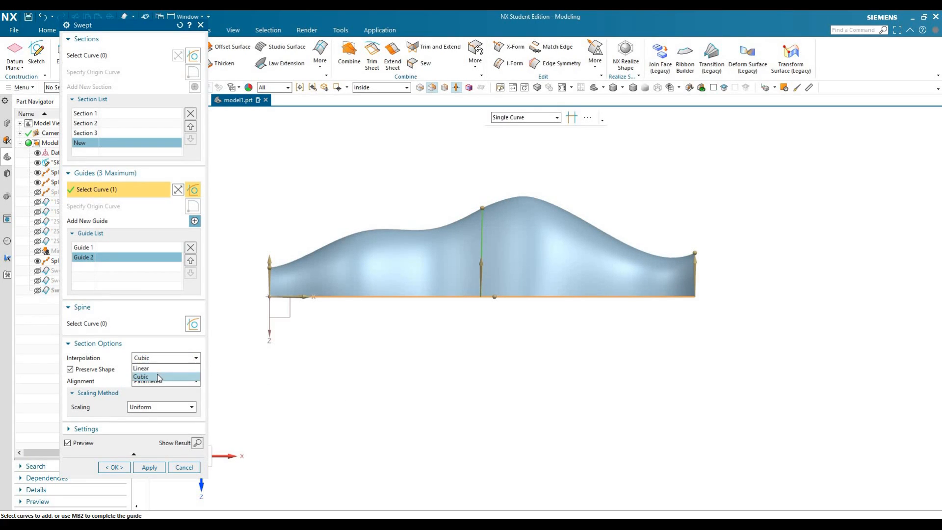
left_click(157, 377)
left_click(154, 357)
left_click(156, 368)
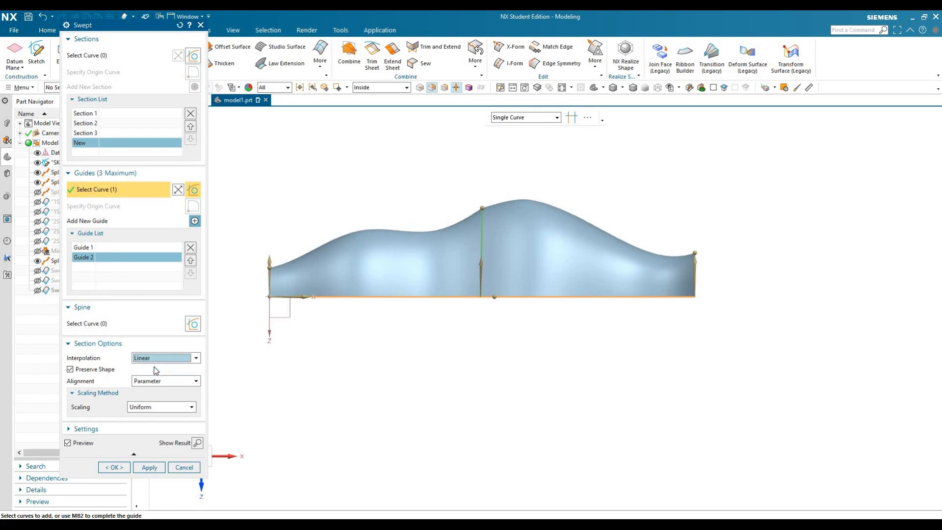
Step: Set the interpolation to Cubic and create the three-section, two-guide sweep, closing Swept
left_click(157, 362)
left_click(155, 376)
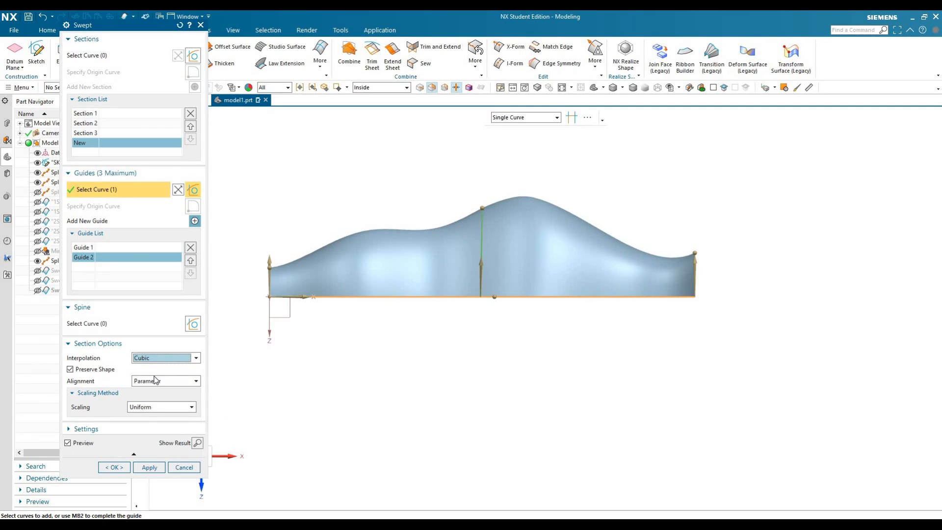
left_click(120, 469)
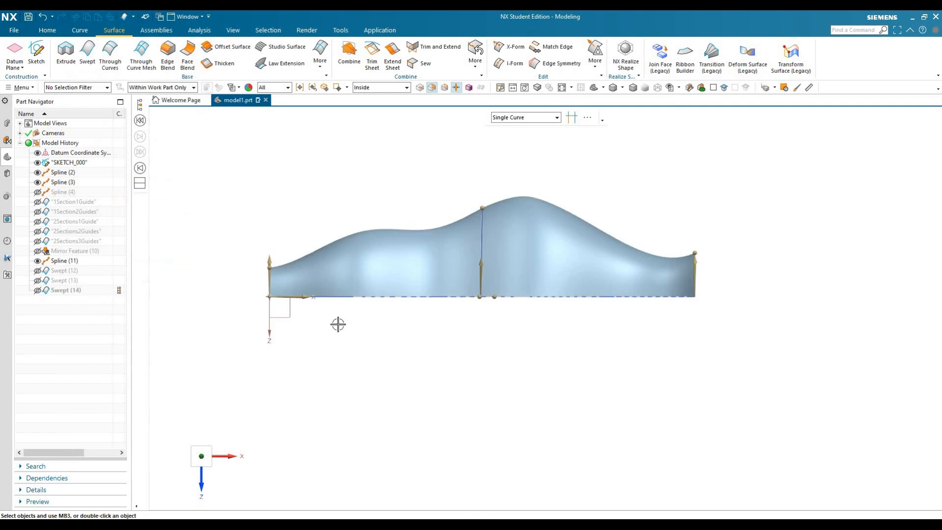
mouse_move(374, 322)
middle_mouse_down()
mouse_move(387, 326)
mouse_move(376, 326)
middle_mouse_up()
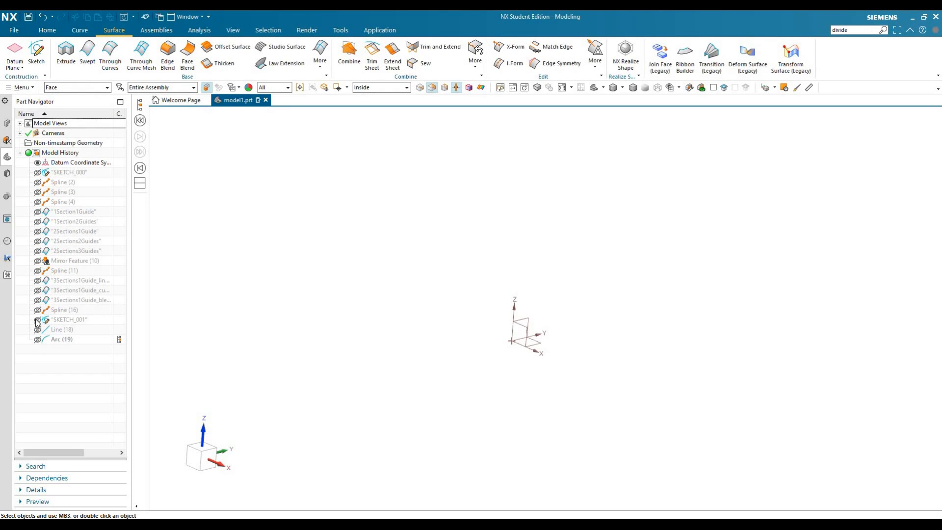
Step: Show SKETCH_001, Line (18) and Arc (19) in the model
left_click(37, 339)
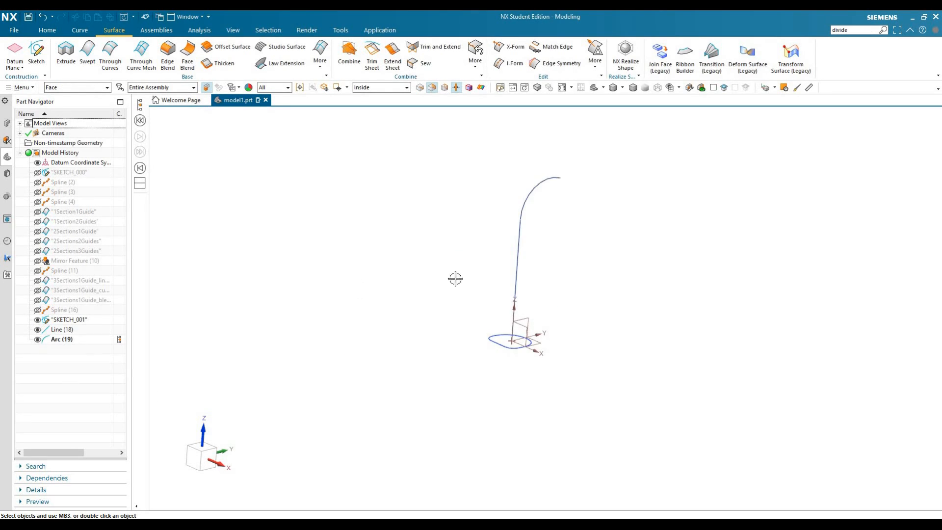
middle_click_drag(473, 351, 517, 349)
scroll(534, 230, "down", 2)
scroll(557, 175, "up", 2)
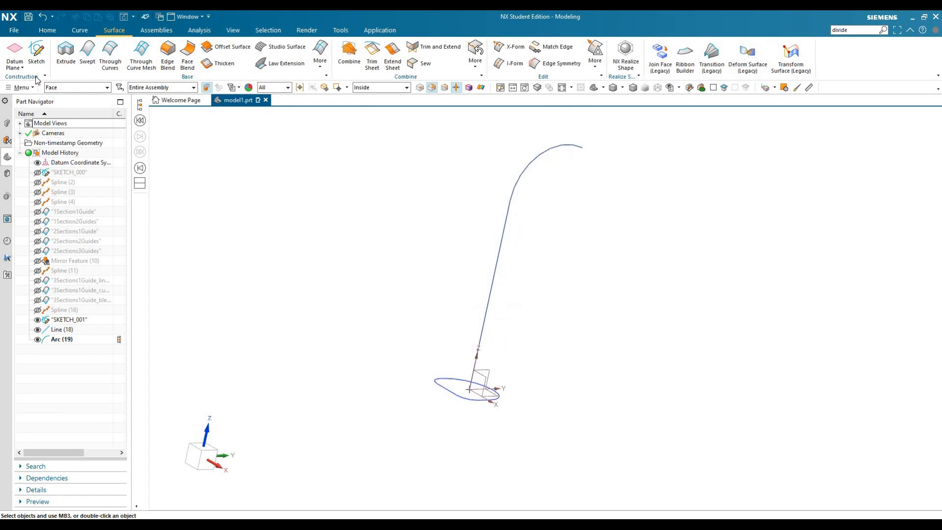
Step: Start a Swept feature with the closed sketch loop as its section and the line and arc together as Guide 1
left_click(88, 54)
left_click(447, 392)
left_click(77, 169)
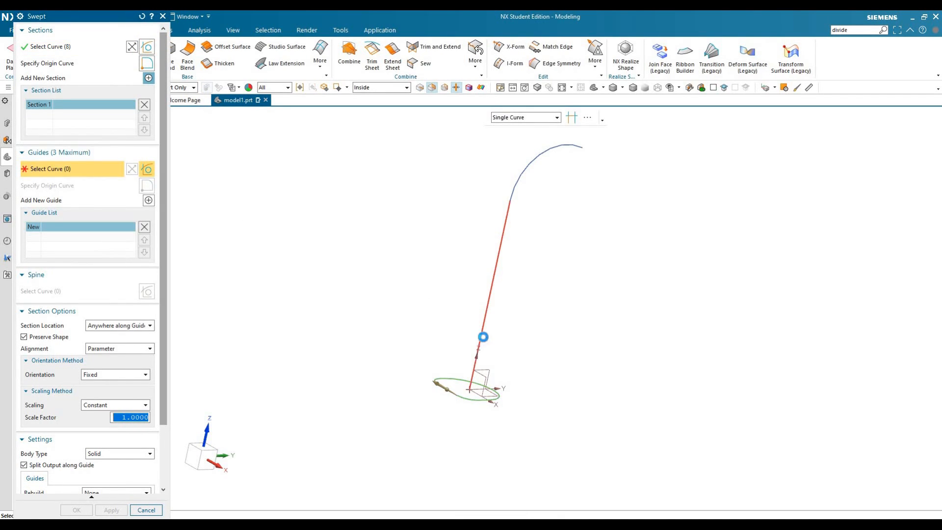
left_click(482, 337)
left_click(515, 182)
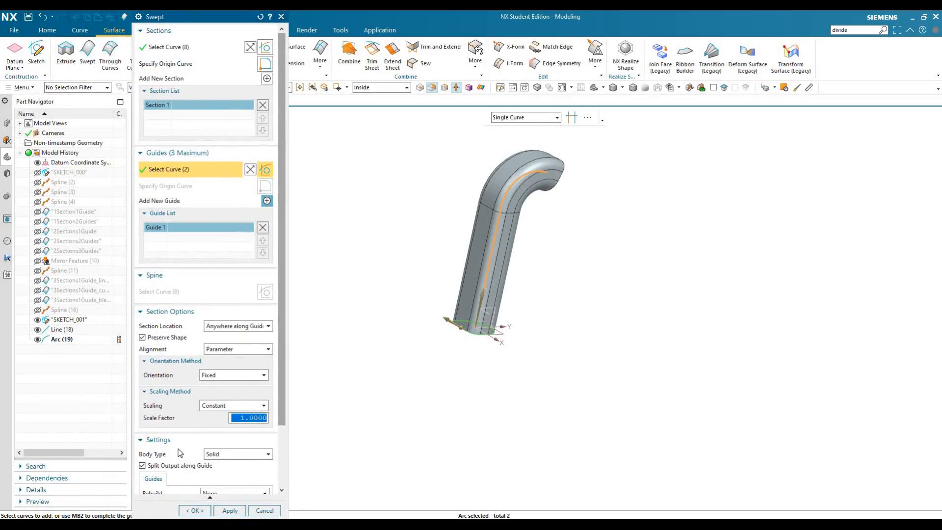
Step: Set the body type to Sheet, turn off Split Output along Guide, and create the sweep, closing Swept
scroll(214, 386, "down", 3)
left_click(214, 383)
left_click(219, 392)
left_click(225, 383)
left_click(228, 400)
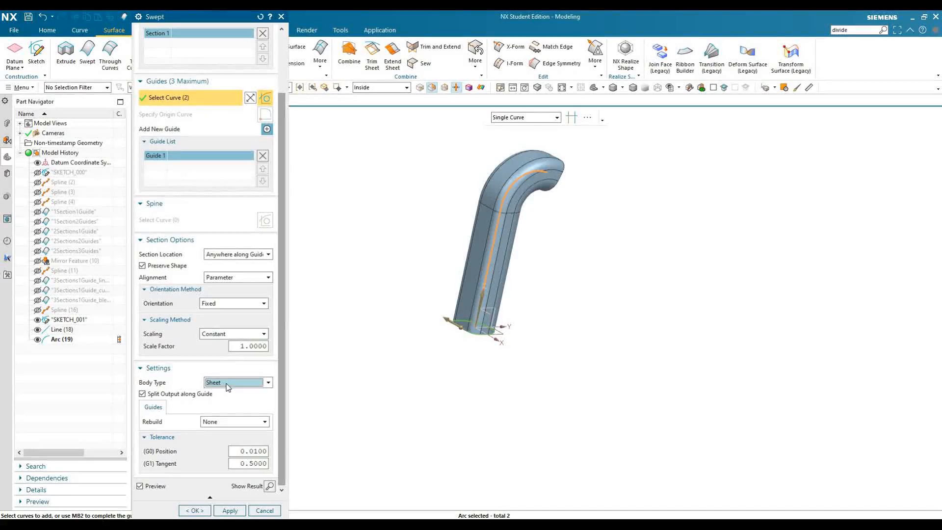
left_click(142, 393)
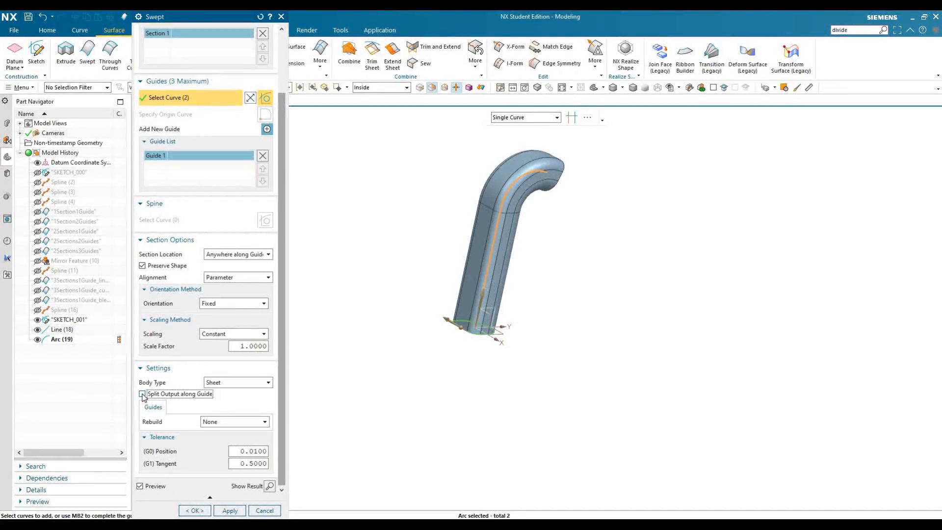
left_click(229, 510)
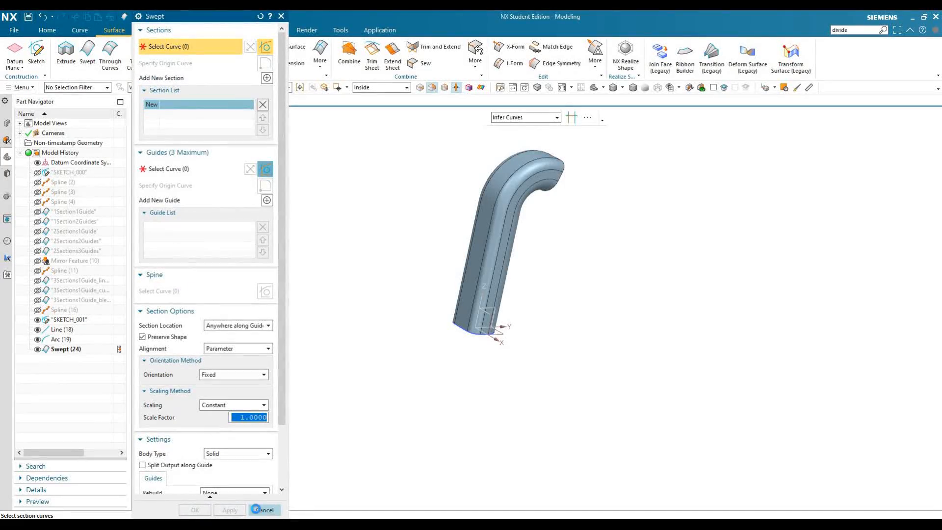
left_click(264, 510)
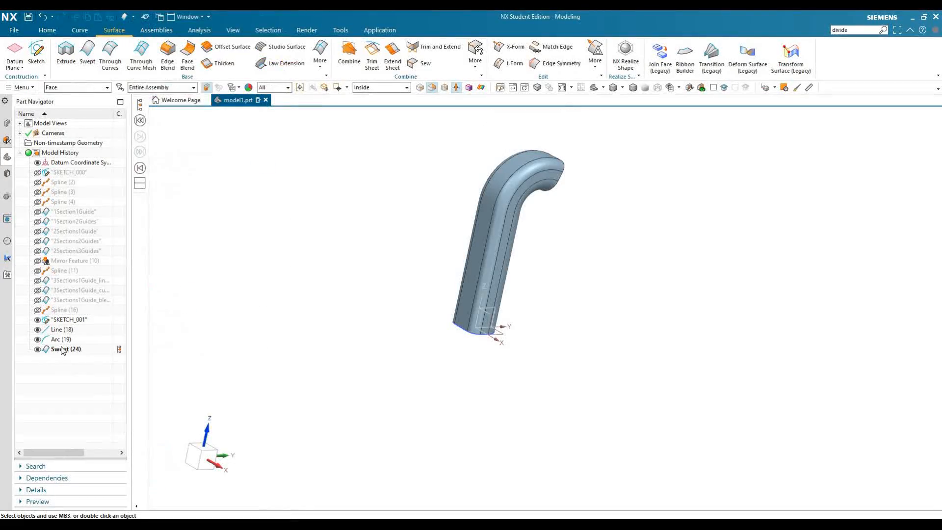
Step: With the selection filter on Face, select faces of Swept (24) to check whether they split where line meets arc, and clear the selection
left_click(81, 89)
left_click(55, 165)
left_click(486, 265)
left_click(493, 260)
left_click(493, 260)
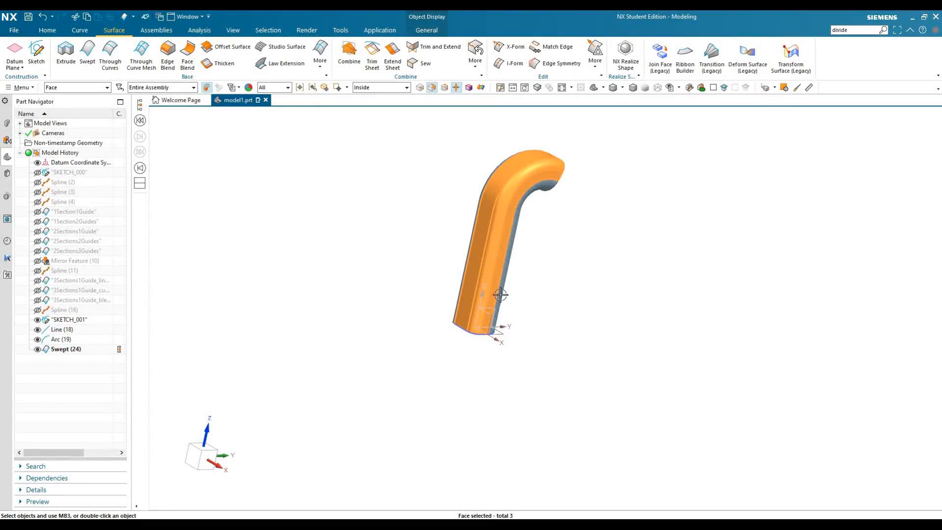
key("Escape")
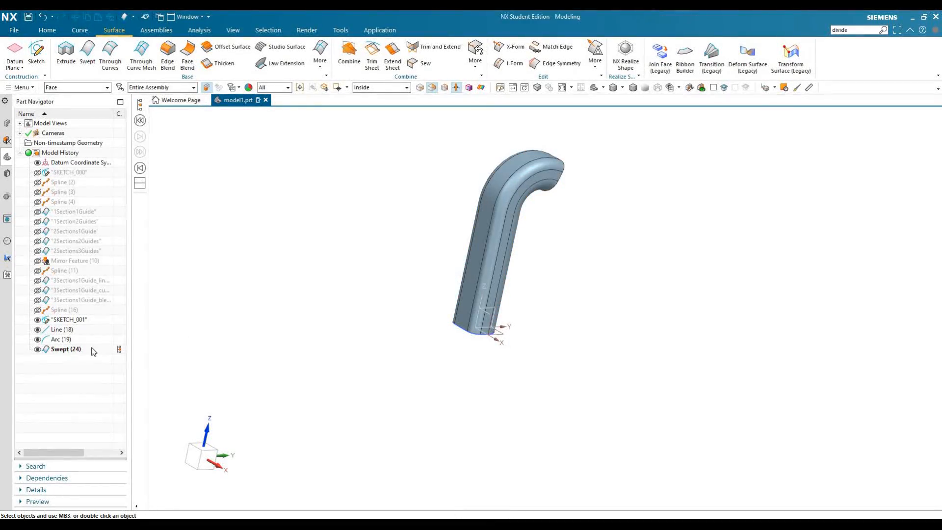
Step: Hide Swept (24) and start a new sweep of the closed sketch loop with the line and arc as its guide
left_click(37, 350)
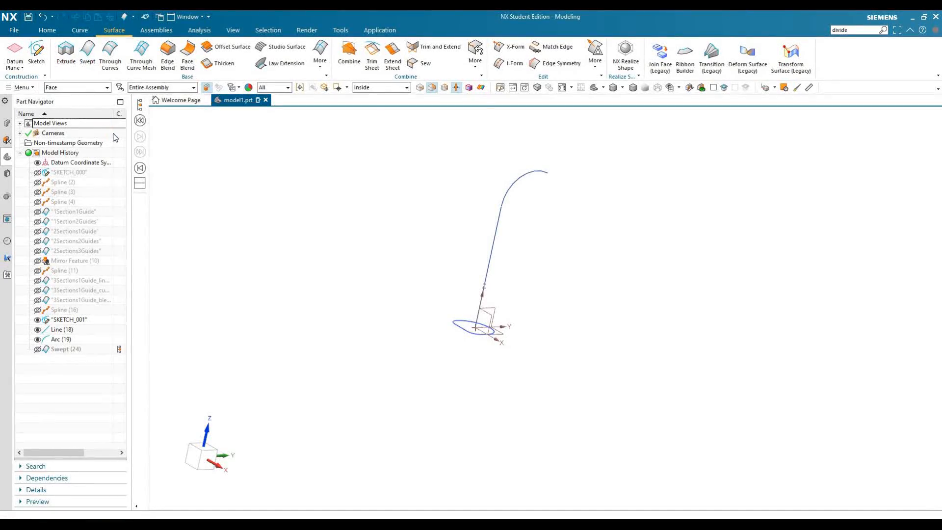
middle_click(416, 267)
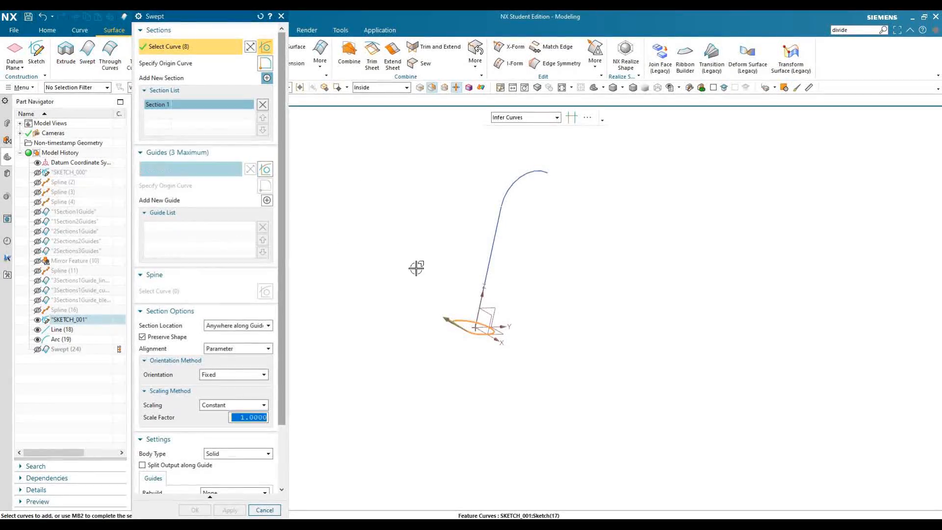
left_click(497, 224)
left_click(540, 172)
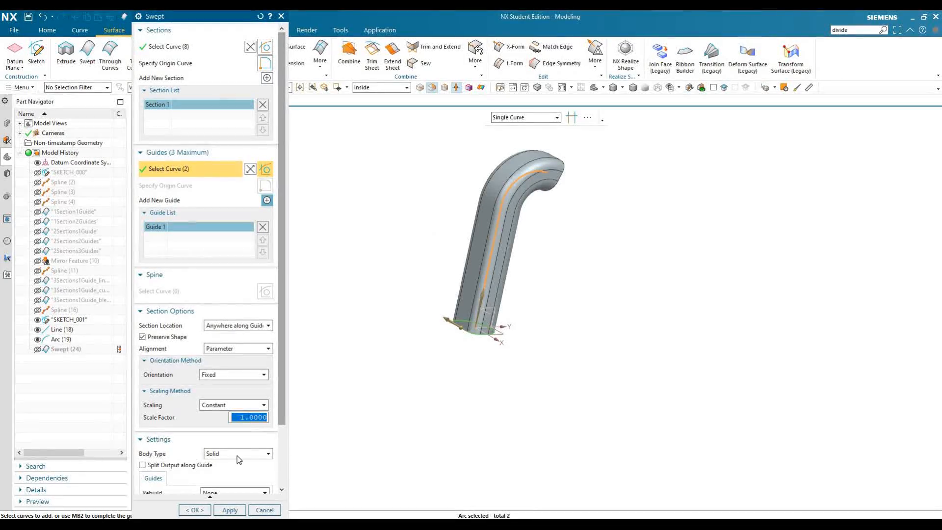
Step: Set the body type to Sheet, turn on Split Output along Guide, and create the second pipe-shaped sweep
left_click(238, 453)
left_click(216, 469)
left_click(143, 465)
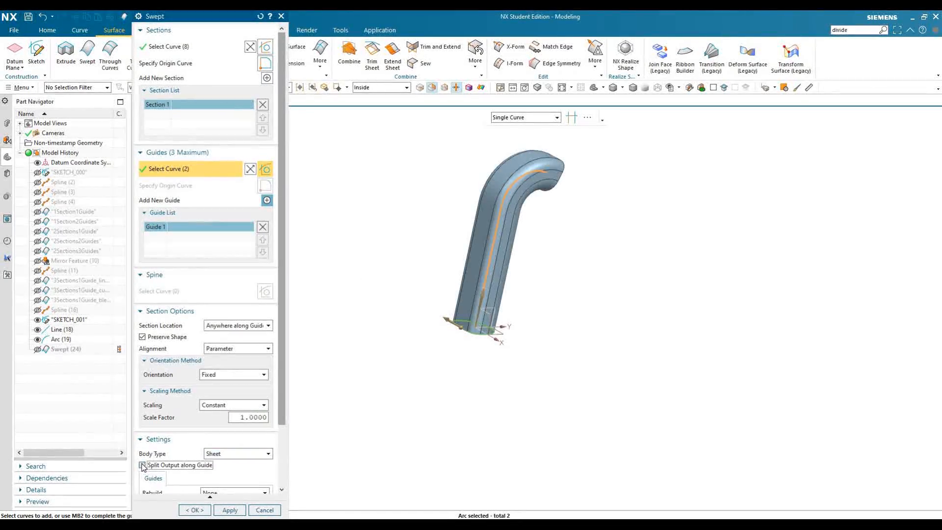
left_click(192, 510)
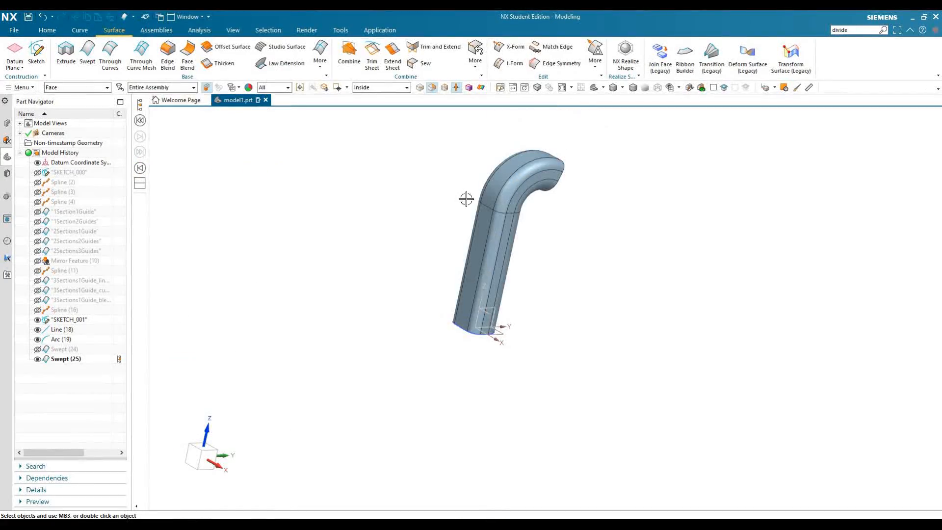
Step: Select individual faces on the straight and bent portions of Swept (25) to examine how they are divided, and clear the selection
left_click(86, 90)
left_click(494, 230)
left_click(510, 177)
left_click(506, 246)
left_click(514, 240)
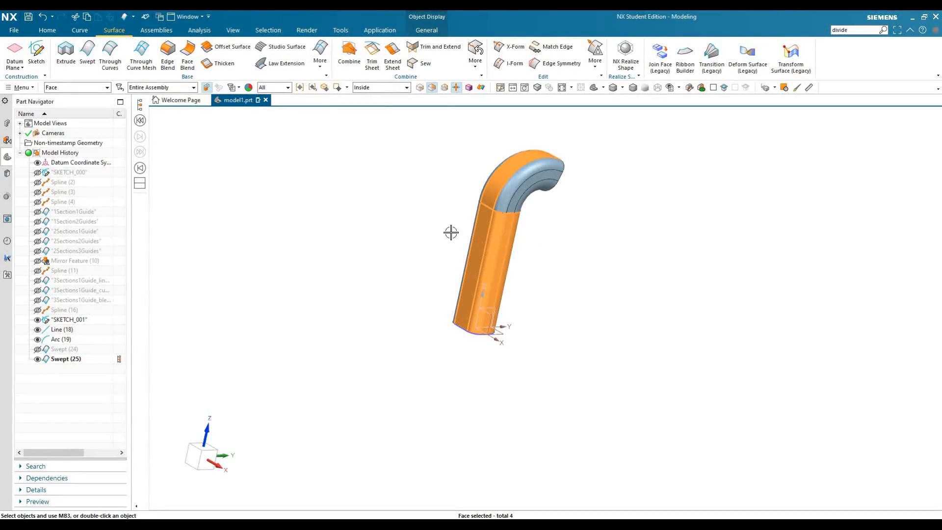
key("Escape")
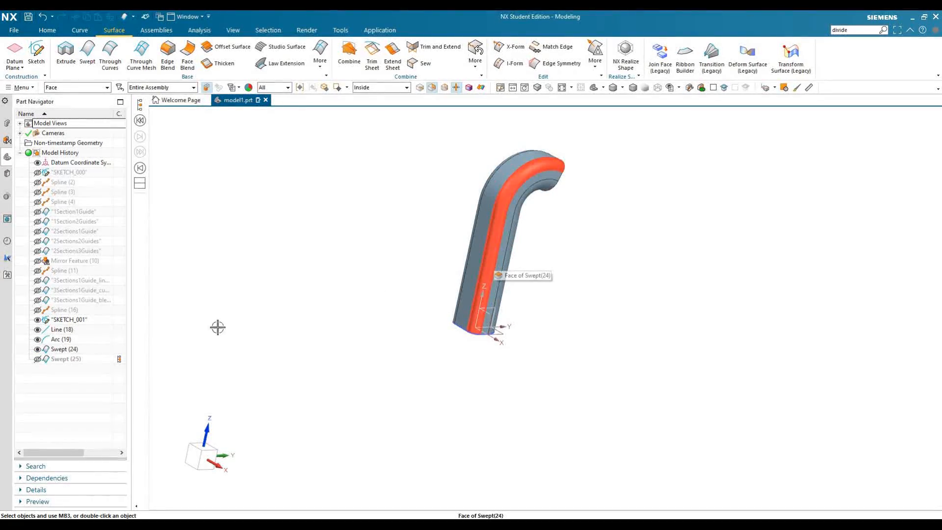
Step: Hide Swept (24) and start a sweep with the origin arch as section and the smooth and wavy curves as Guide 1 and Guide 2
left_click(37, 349)
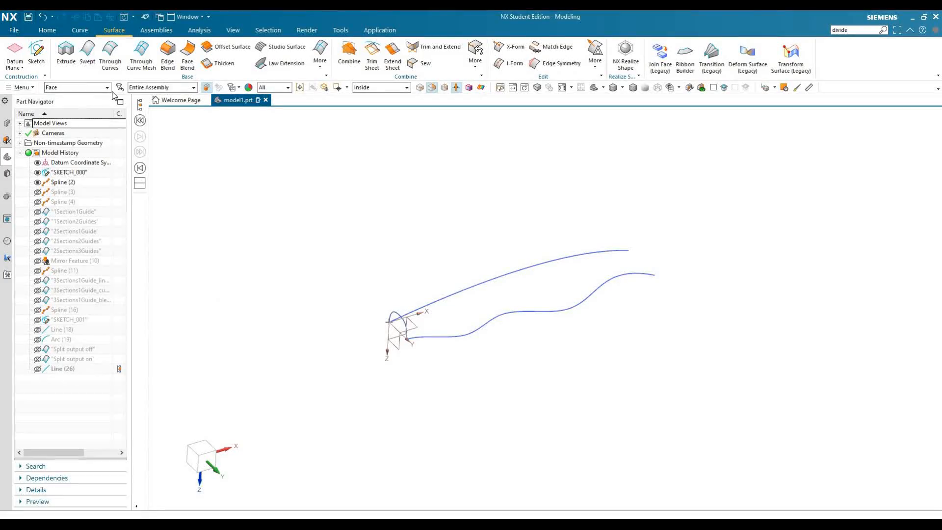
left_click(89, 60)
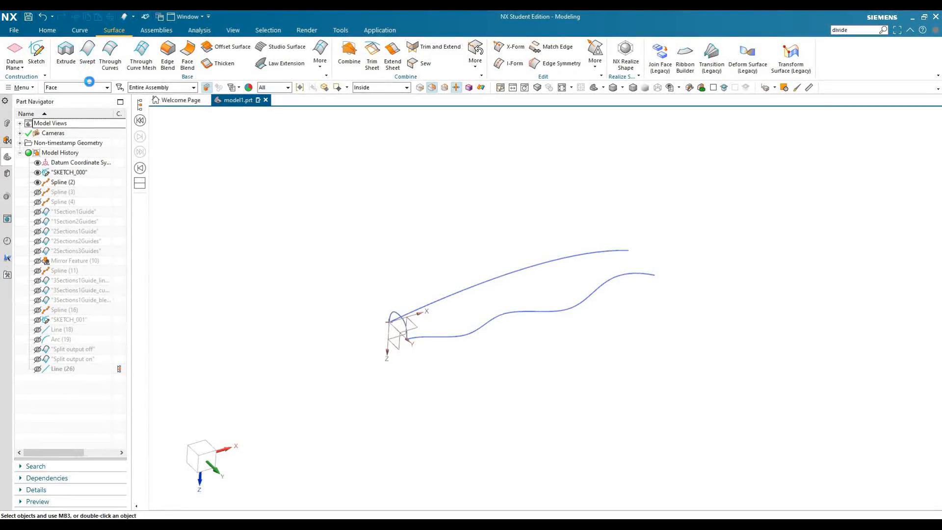
left_click(401, 315)
middle_click(410, 312)
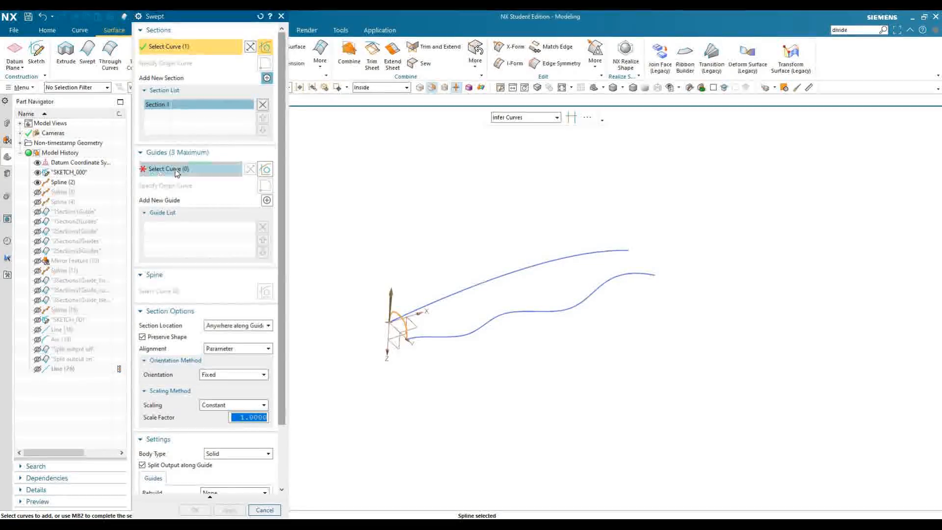
left_click(413, 308)
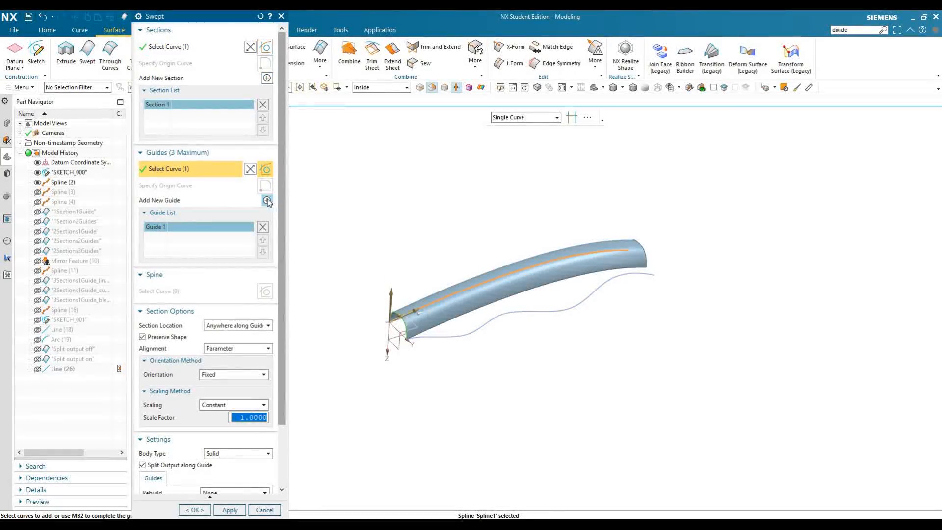
left_click(267, 201)
left_click(420, 336)
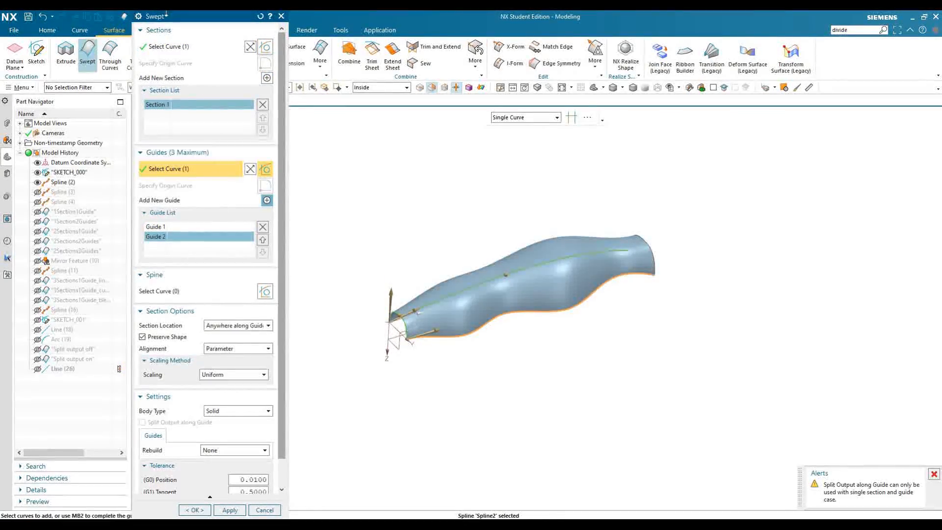
Step: Try Lateral scaling on the one-section, two-guide sweep, examine its shape, and return the scaling to Uniform
left_click_drag(166, 15, 61, 16)
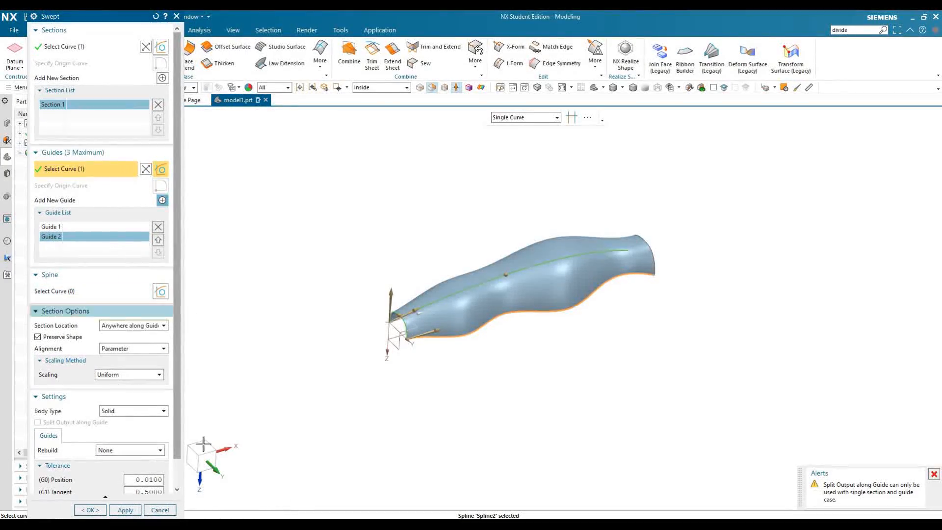
left_click(203, 444)
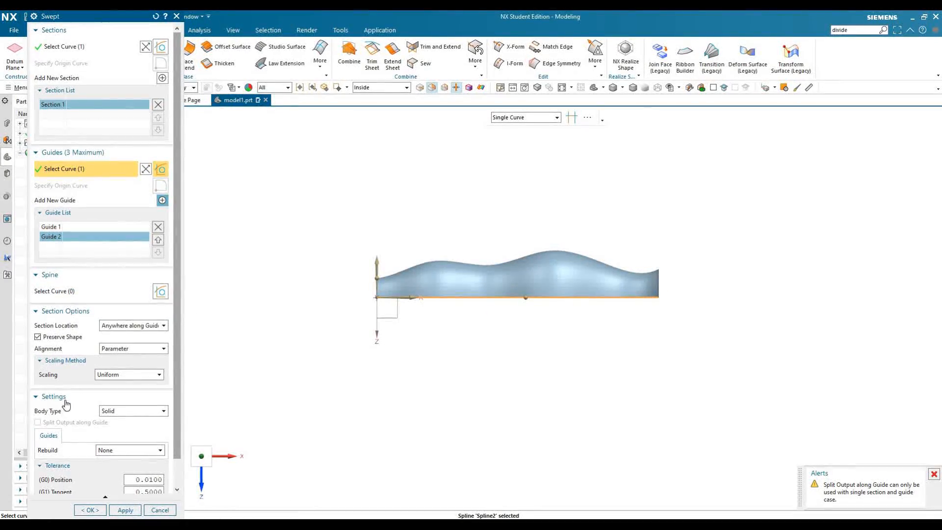
left_click(121, 378)
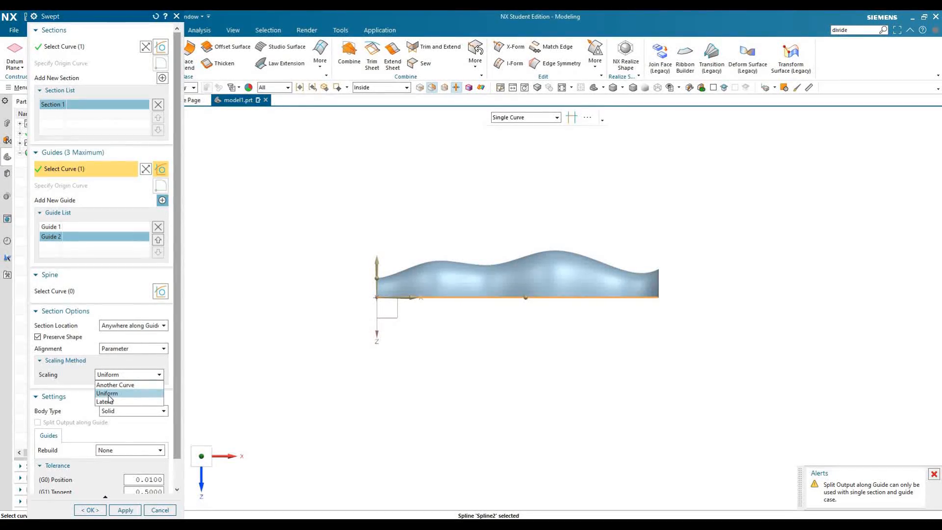
left_click(108, 401)
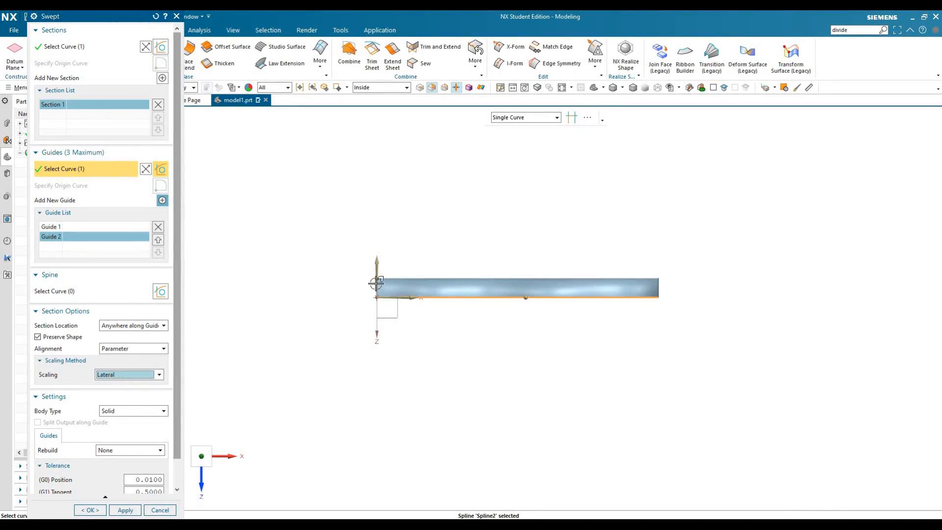
middle_click_drag(405, 338, 395, 289)
left_click(482, 277)
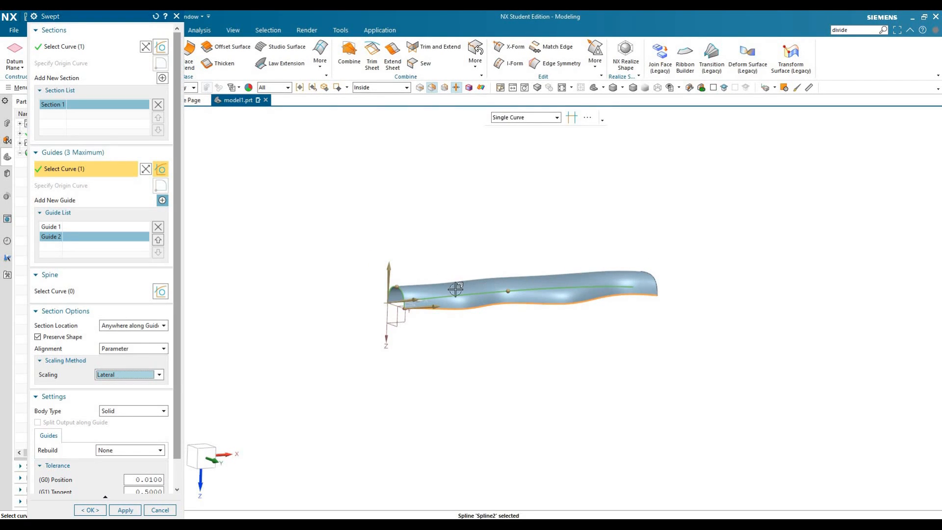
left_click(156, 376)
left_click(112, 393)
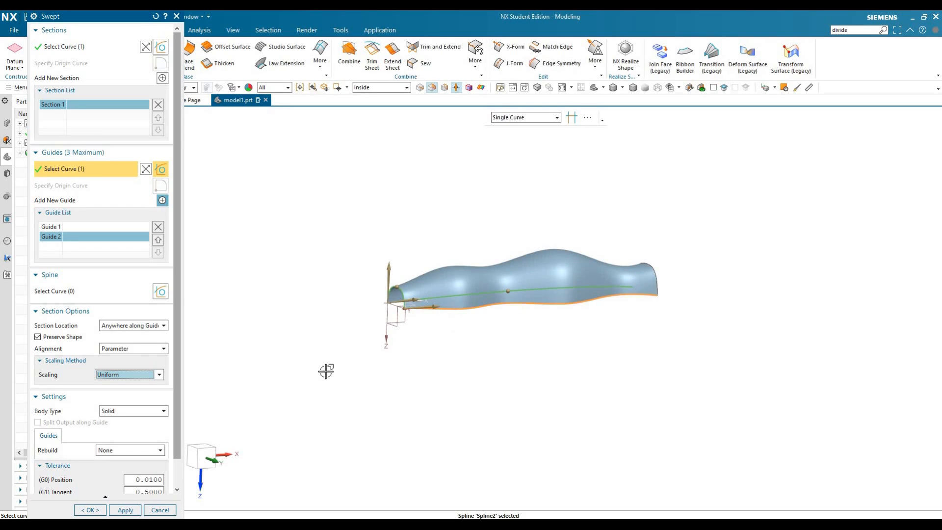
Step: Set the scaling method of the one-section, two-guide sweep to Lateral
left_click(210, 450)
left_click(120, 412)
left_click(111, 378)
left_click(111, 378)
left_click(106, 402)
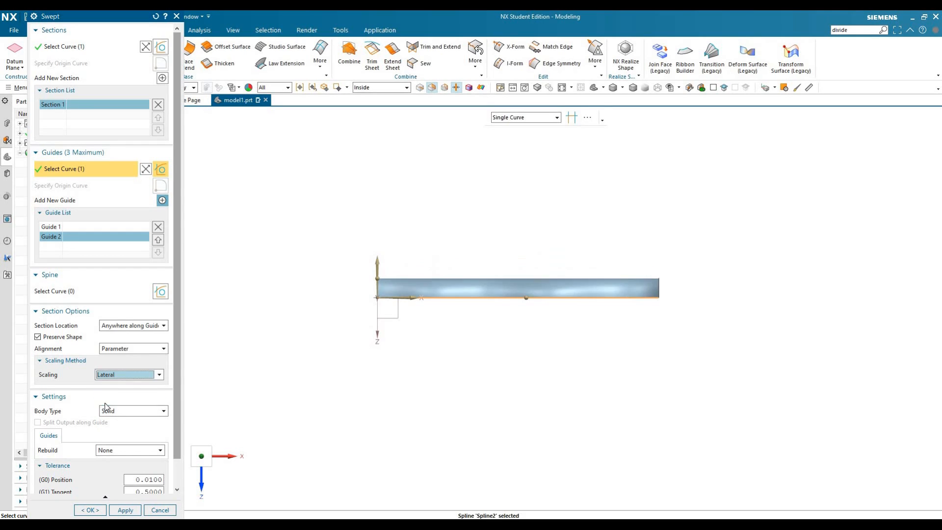
Step: Switch the scaling between Uniform and Lateral to compare the sweep's shape in the front and side views
left_click(121, 375)
left_click(106, 392)
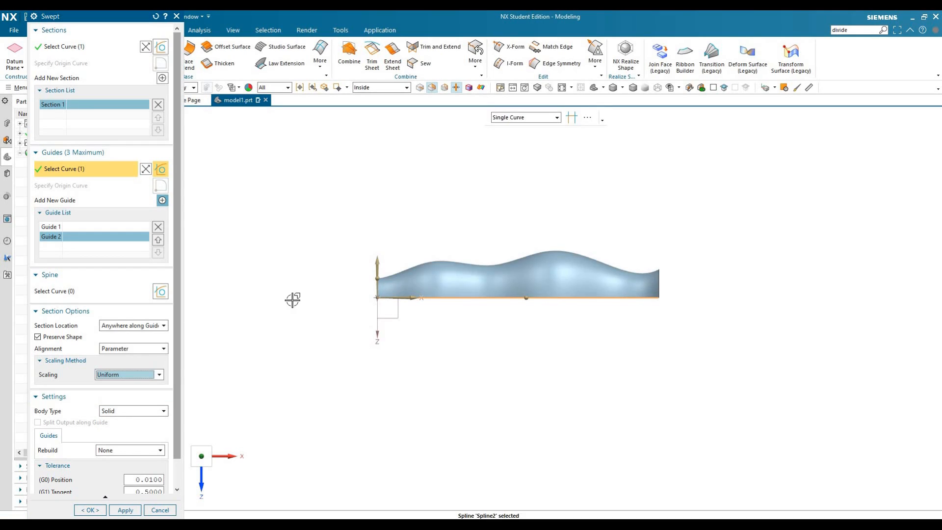
left_click(194, 455)
left_click(126, 375)
left_click(117, 401)
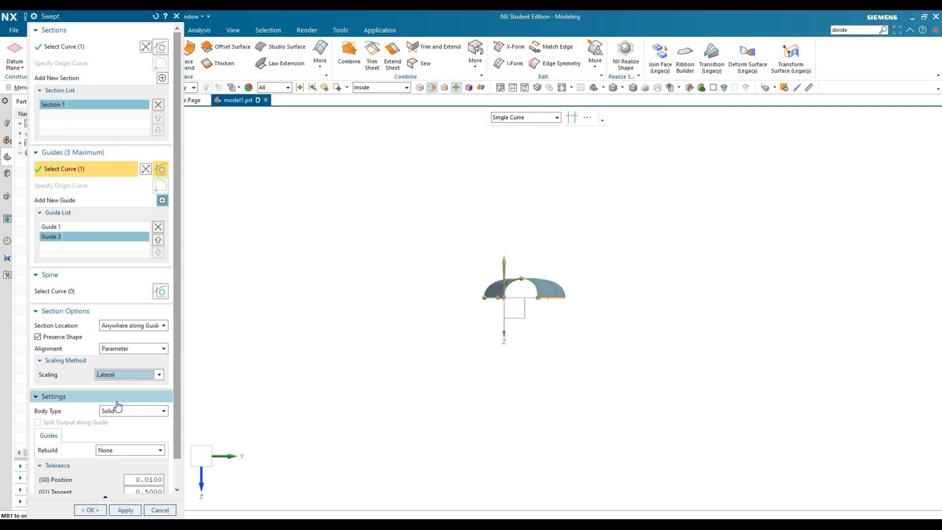
left_click(139, 375)
left_click(120, 394)
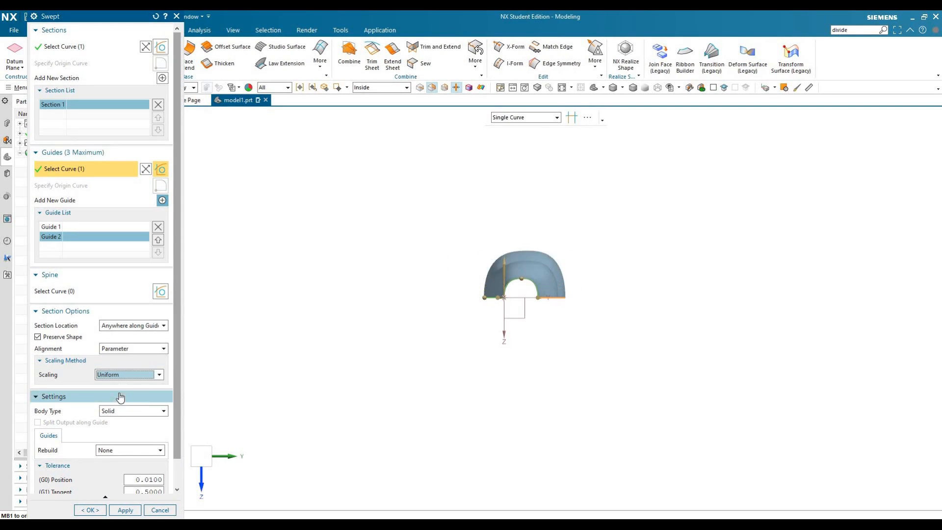
Step: Show Spline (4), try Another Curve scaling with it as the scale curve, and view the sweep from the front
left_click(131, 376)
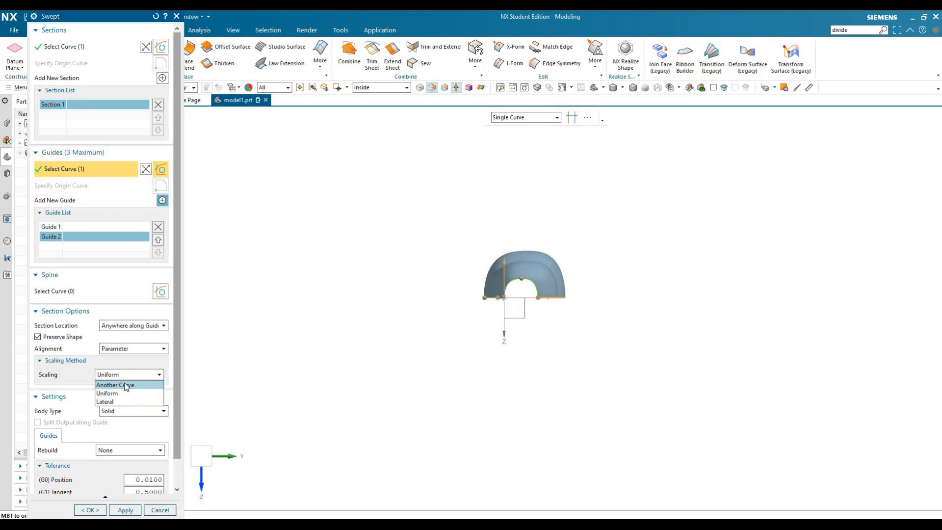
left_click(127, 388)
left_click_drag(78, 22, 128, 30)
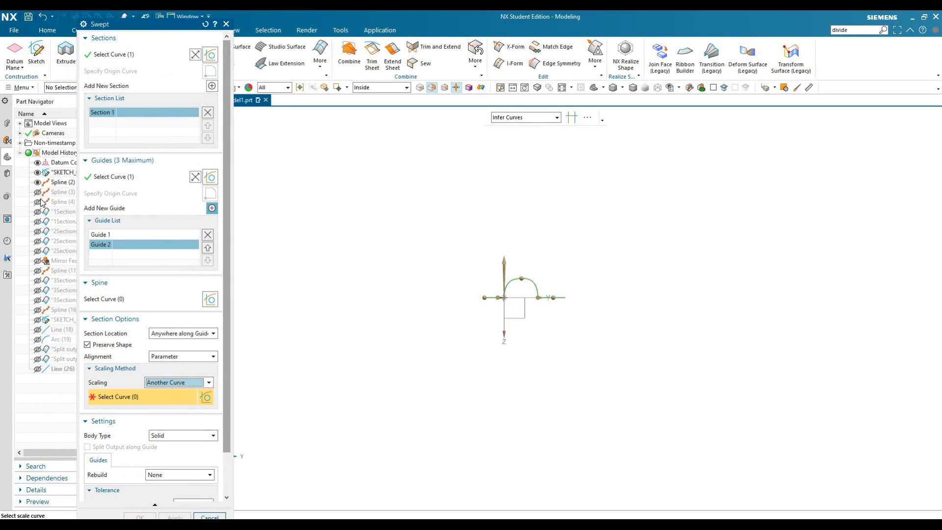
left_click(39, 201)
middle_click_drag(406, 310, 355, 314)
left_click(437, 303)
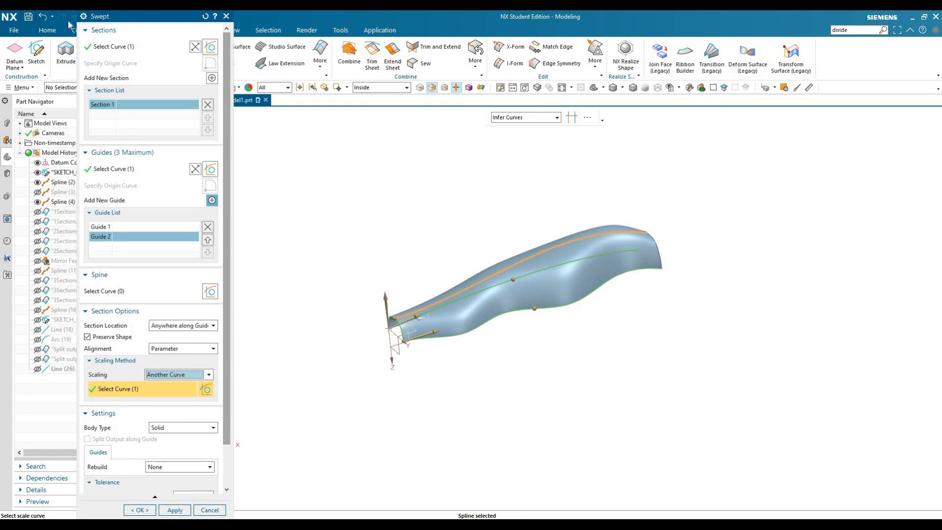
left_click_drag(132, 17, 68, 21)
left_click(200, 456)
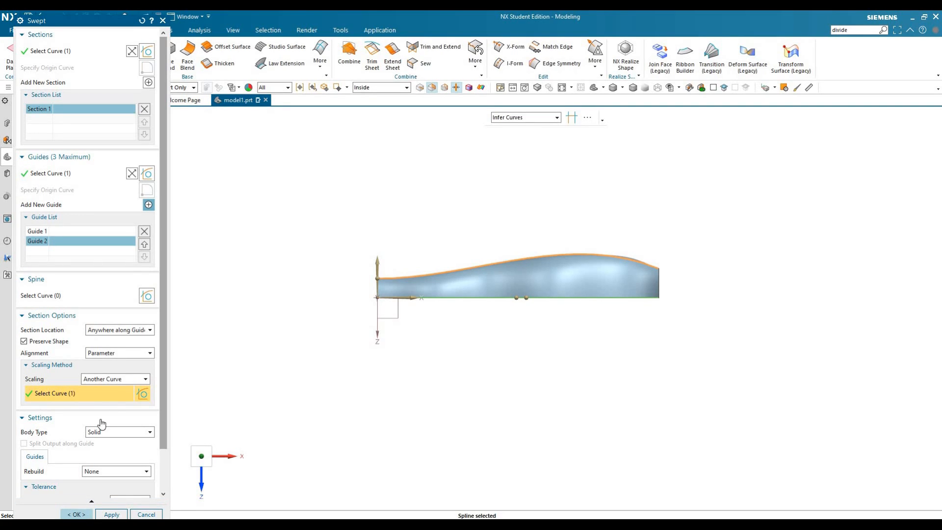
Step: Compare with Uniform scaling, set the sweep's scaling to Lateral, and apply the feature
left_click(132, 380)
left_click(106, 400)
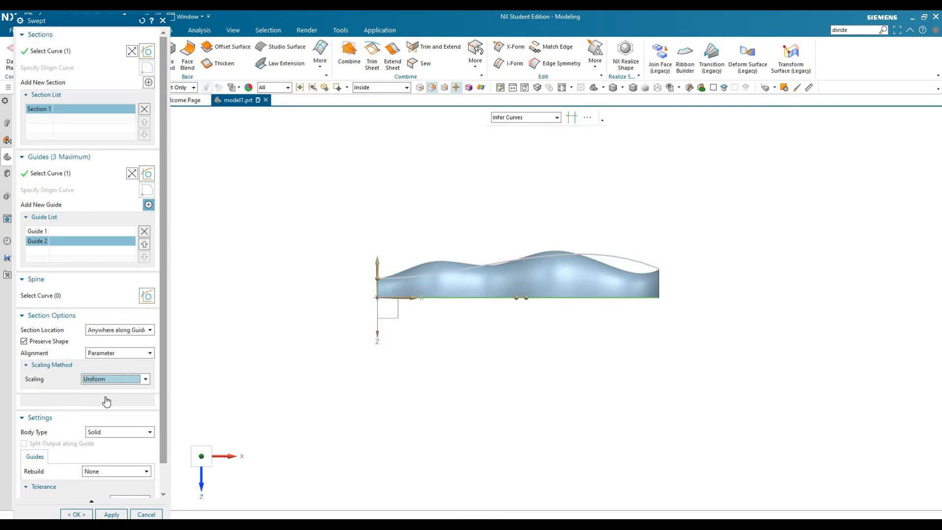
left_click(111, 375)
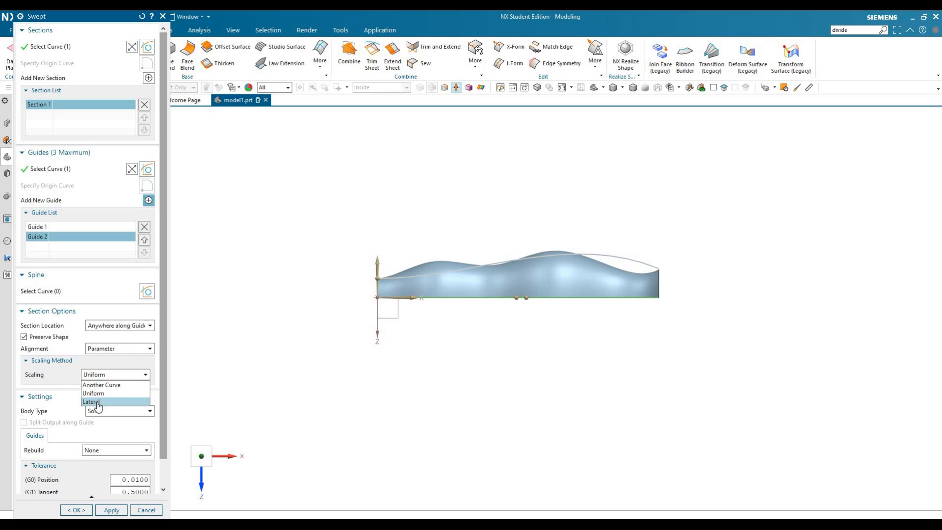
left_click(97, 406)
left_click(111, 510)
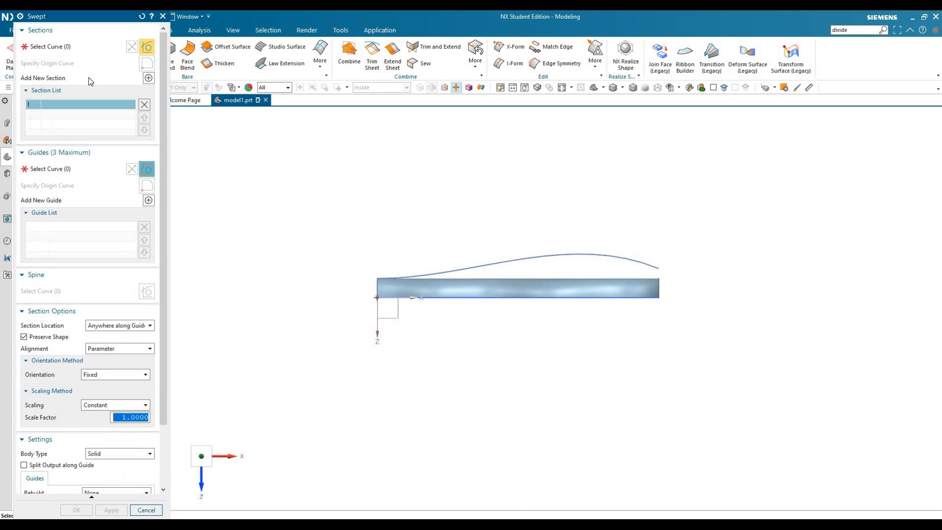
Step: Hide Swept (27) and define a new sweep with the origin arch as section and the smooth and wavy curves as two guides
middle_click_drag(354, 345, 397, 363)
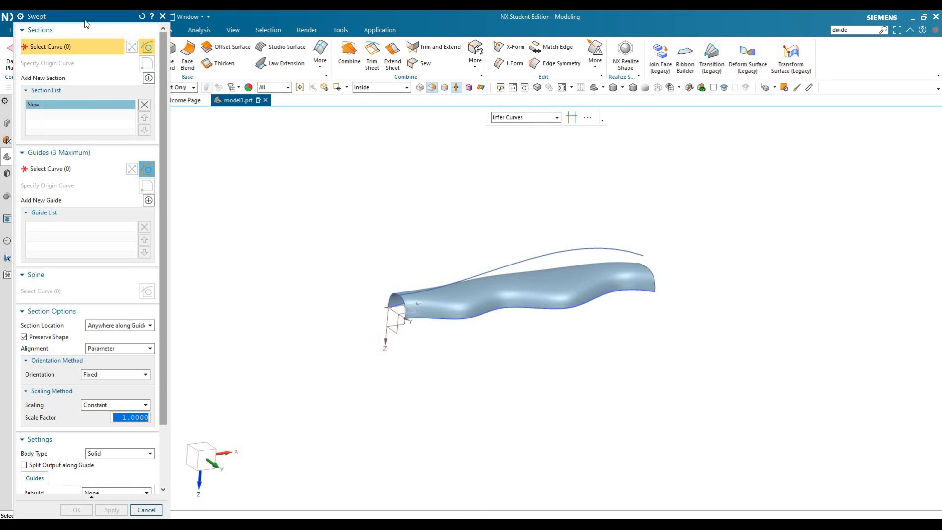
left_click_drag(84, 19, 153, 24)
left_click(37, 378)
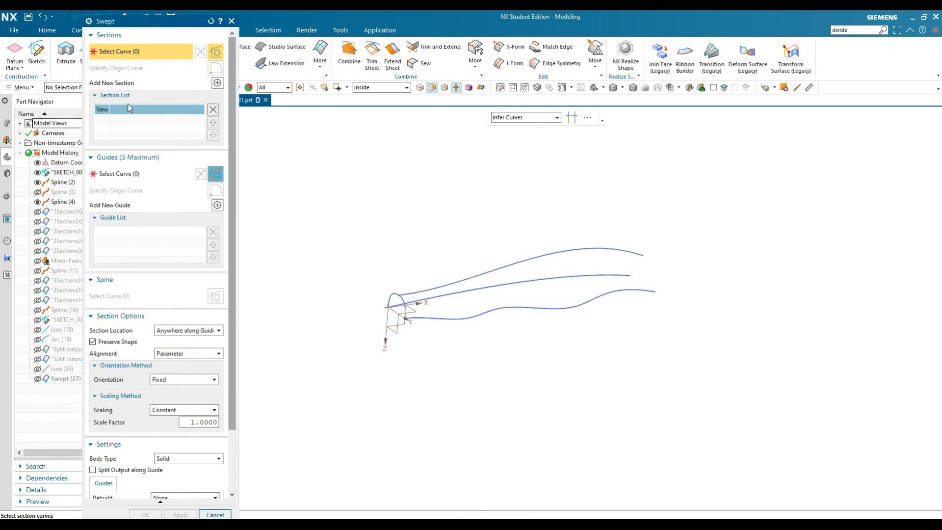
left_click(386, 300)
middle_click(334, 283)
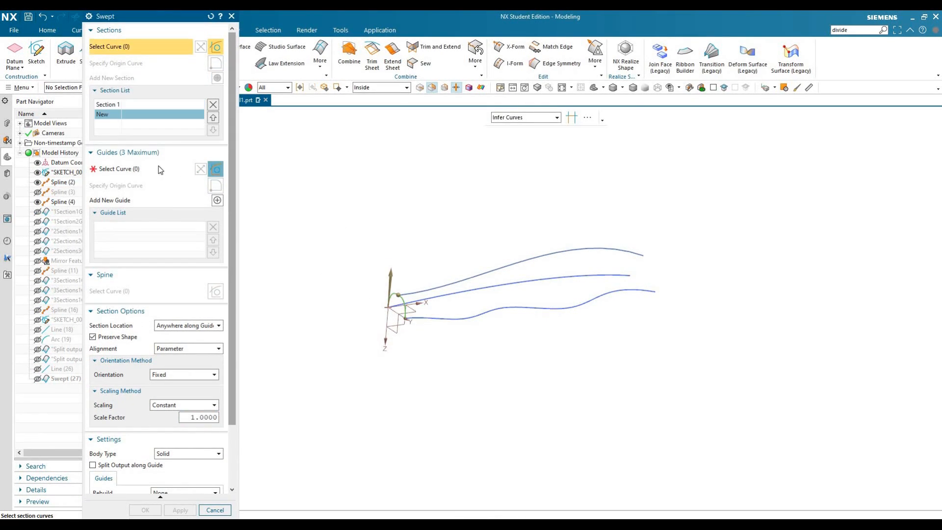
left_click(160, 171)
left_click(410, 300)
middle_click(378, 331)
left_click(417, 318)
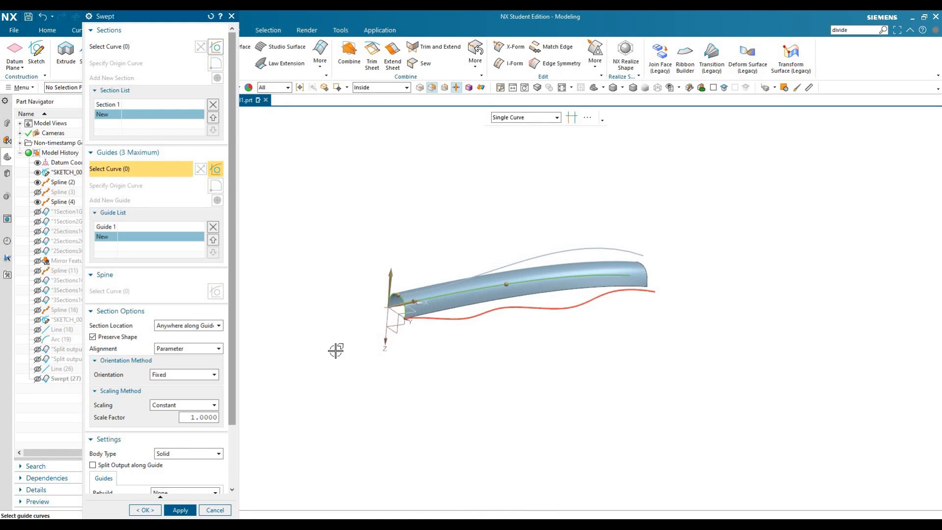
Step: Set the new sweep's scaling to Uniform and apply the feature
left_click(181, 376)
left_click(175, 396)
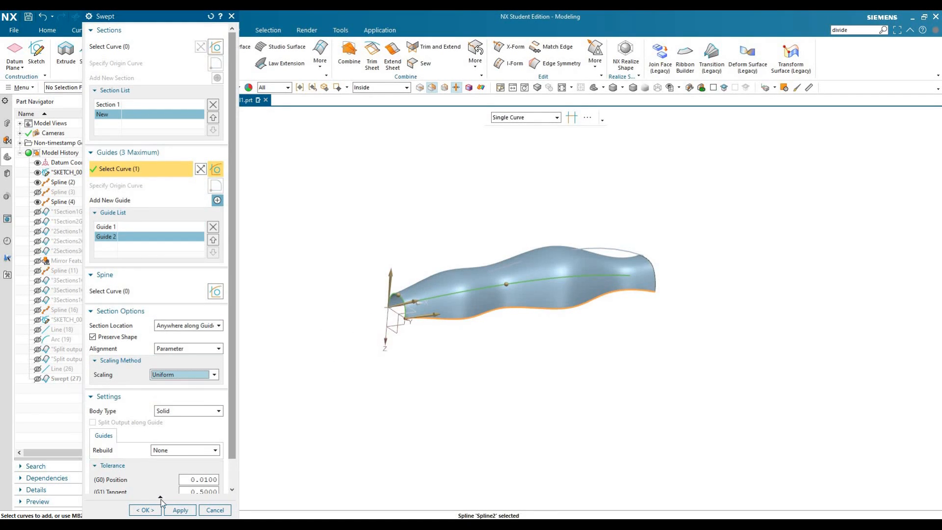
left_click(177, 511)
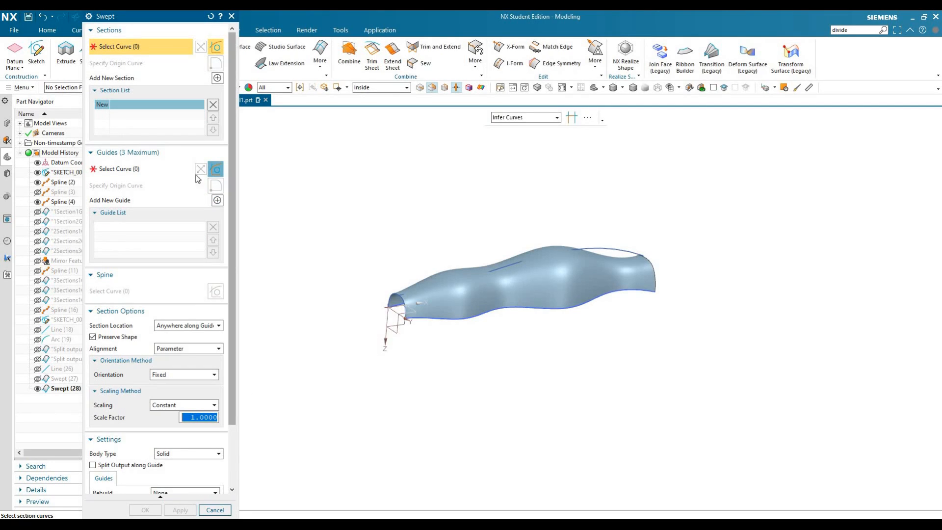
Step: Hide Swept (28) and define another sweep with only the origin arch as section and the smooth and wavy curves as two guides
left_click(37, 389)
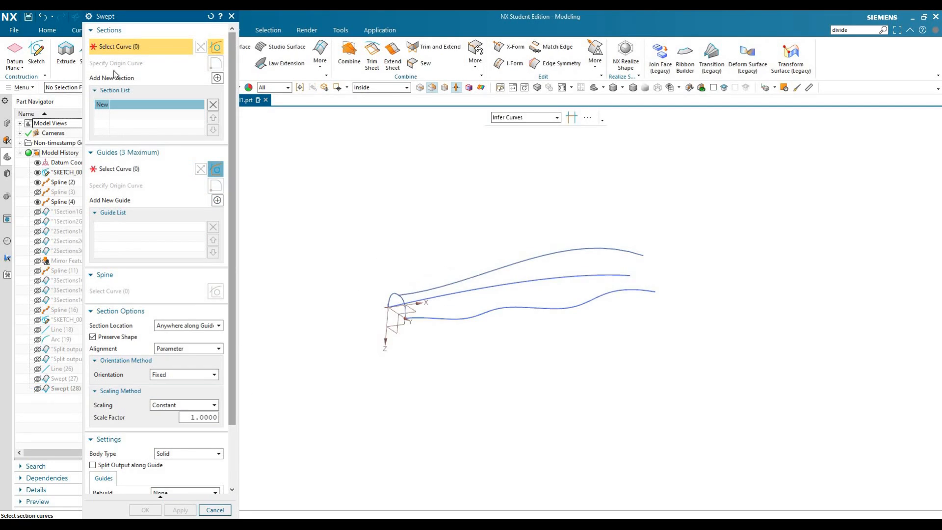
left_click(390, 297)
middle_click(375, 291)
left_click(415, 300)
left_click(213, 104)
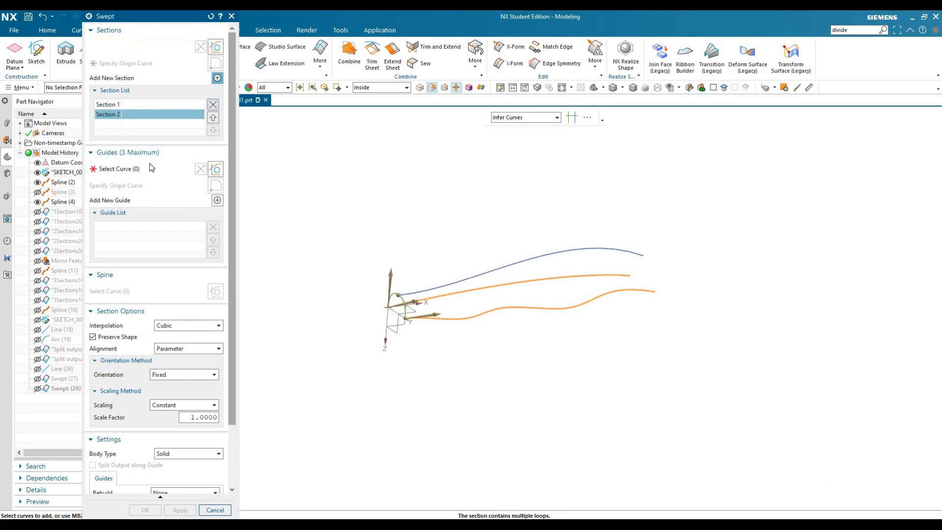
left_click(150, 167)
left_click(411, 302)
left_click(217, 200)
left_click(406, 318)
Step: Set the scaling to Another Curve with Spline (4) as the scale curve, apply the sweep, and close the Swept command
left_click(207, 375)
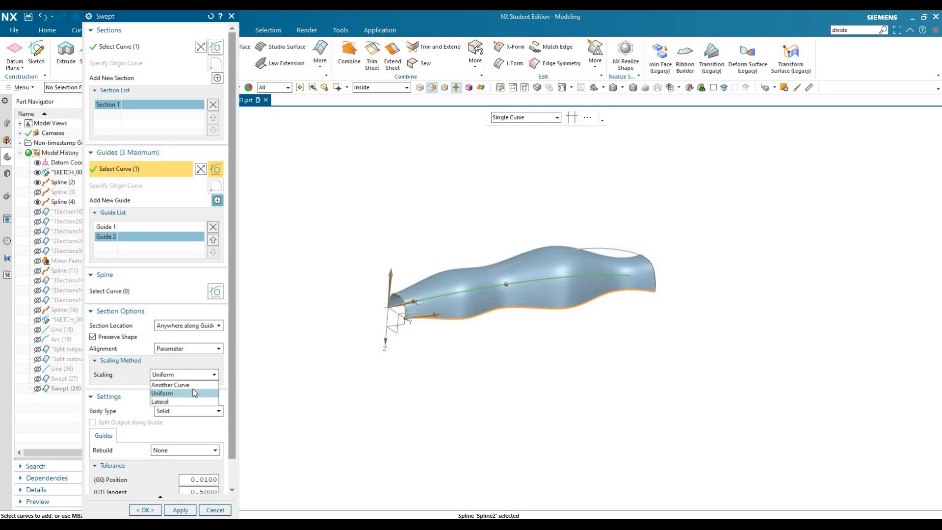
left_click(191, 385)
left_click(410, 293)
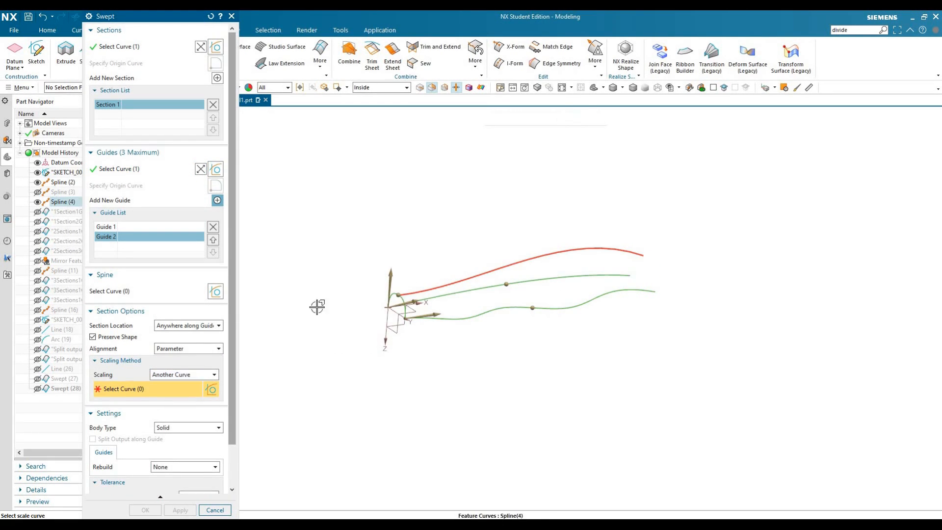
left_click(180, 509)
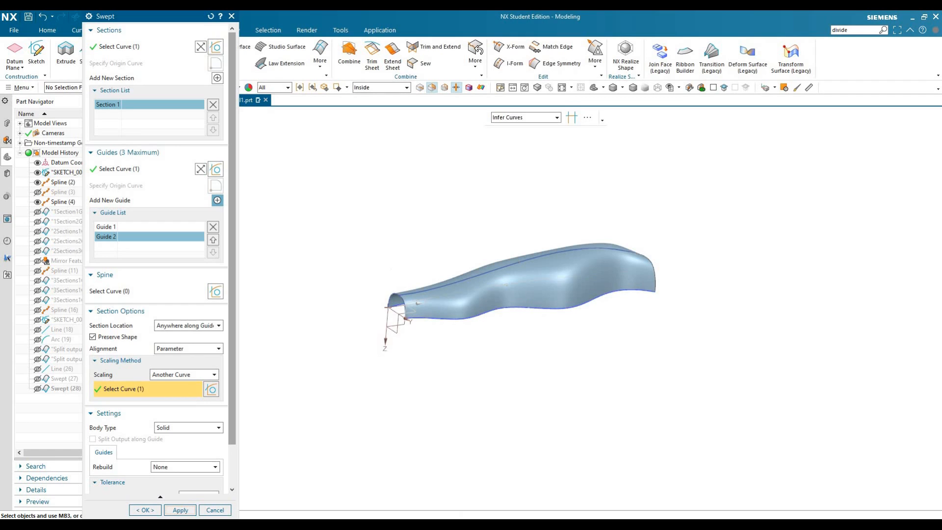
left_click(211, 510)
Step: Edit Spline (4) in the front view by moving its two middle points upward to make a higher hump, and accept
middle_click_drag(399, 373, 332, 309)
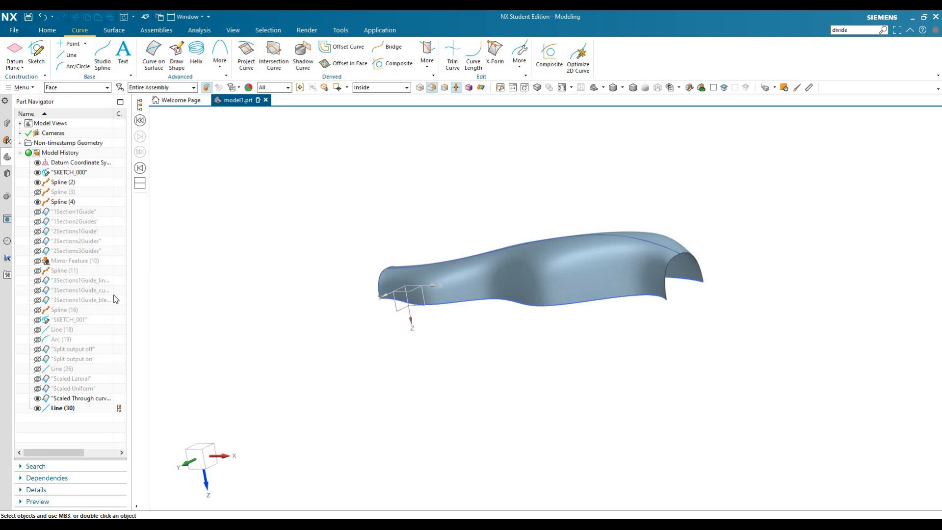
left_click(60, 203)
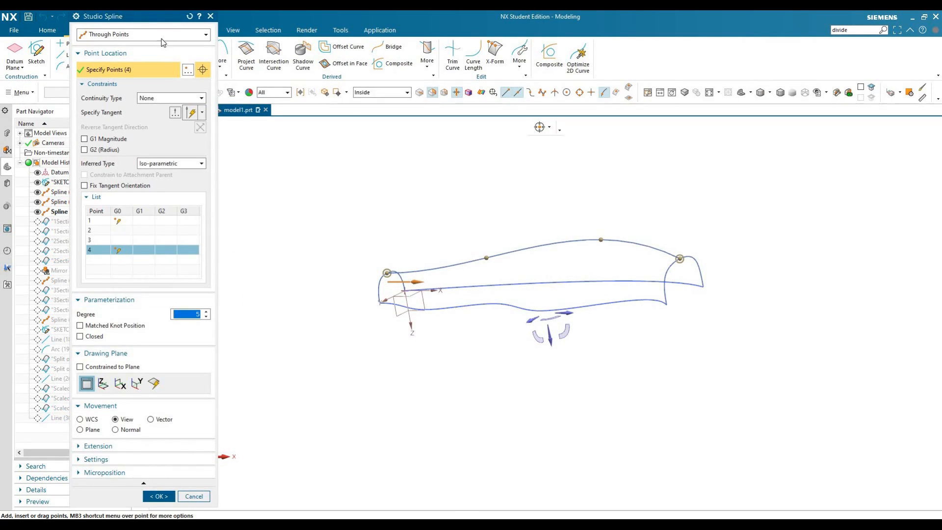
left_click(201, 456)
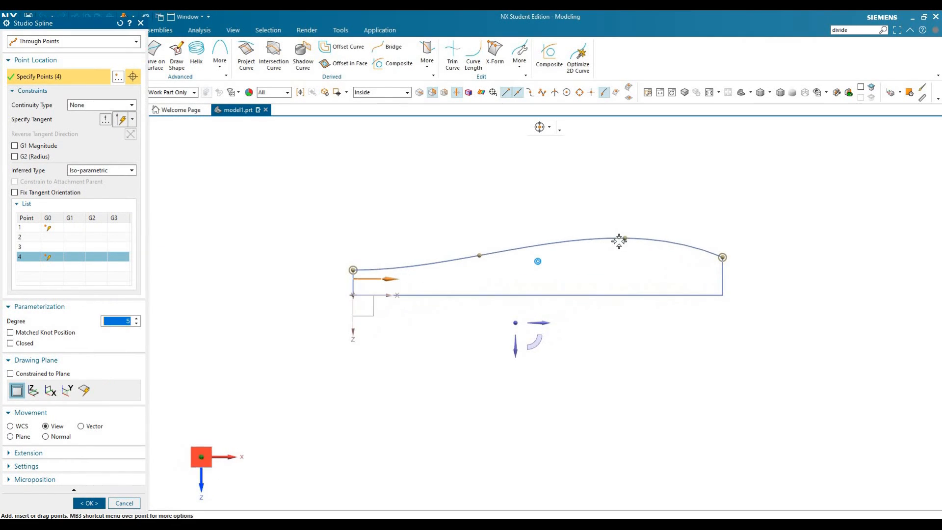
left_click_drag(623, 227, 620, 201)
left_click(482, 255)
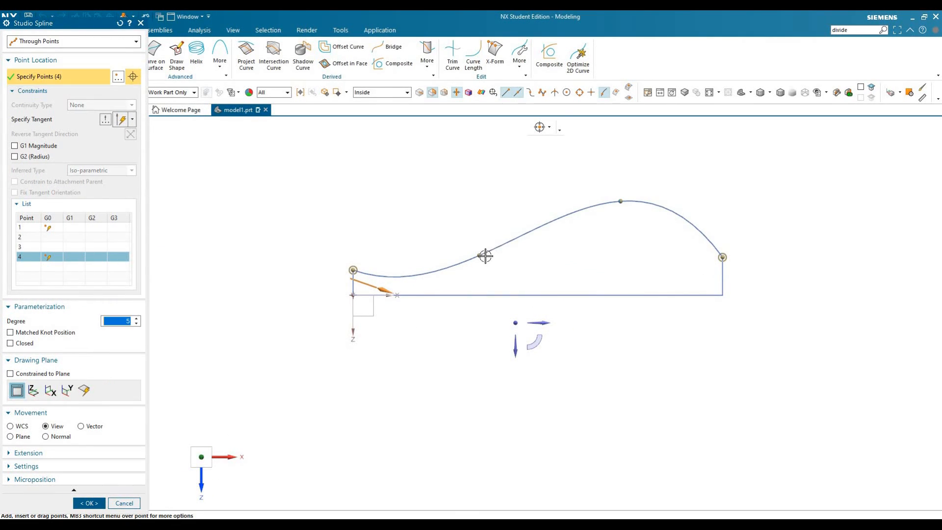
left_click_drag(500, 250, 499, 232)
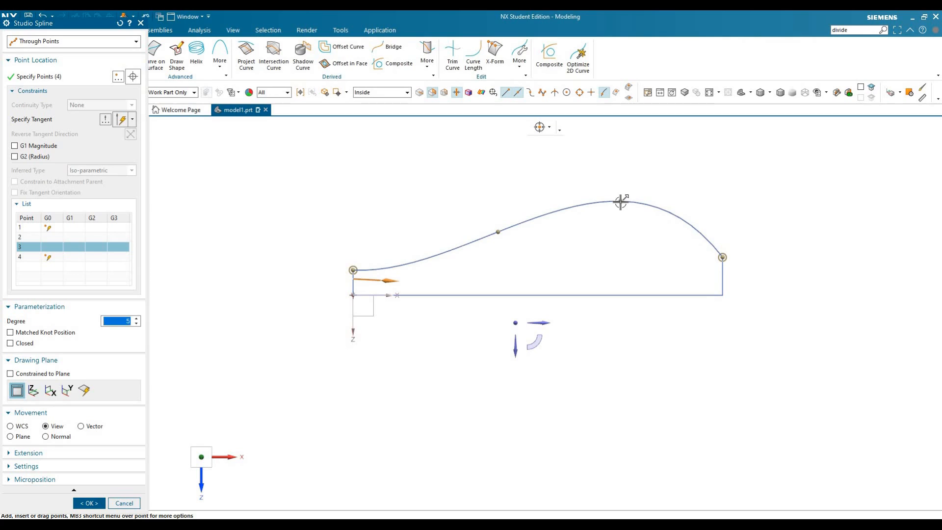
left_click(620, 200)
left_click(88, 502)
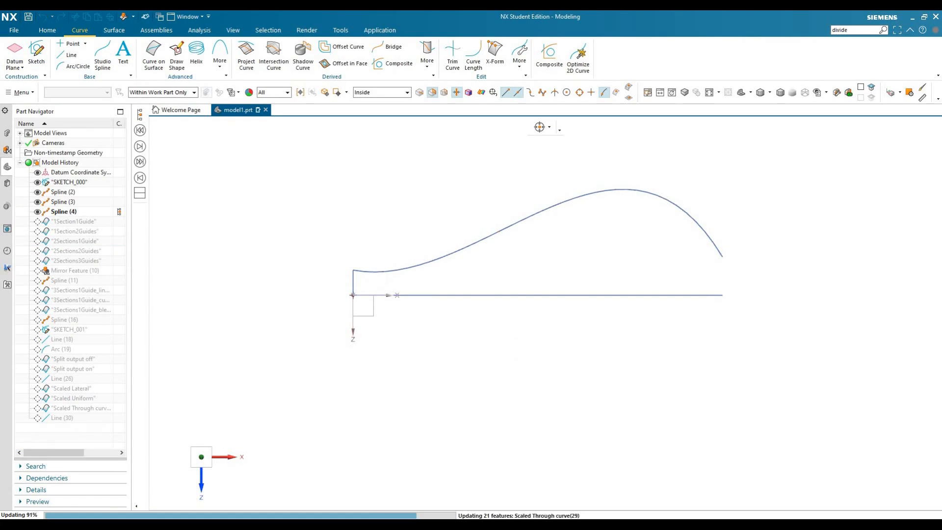
Step: Select the Scaled Through curve sweep and examine how closely its upper edge follows the edited scale curve
left_click(76, 399)
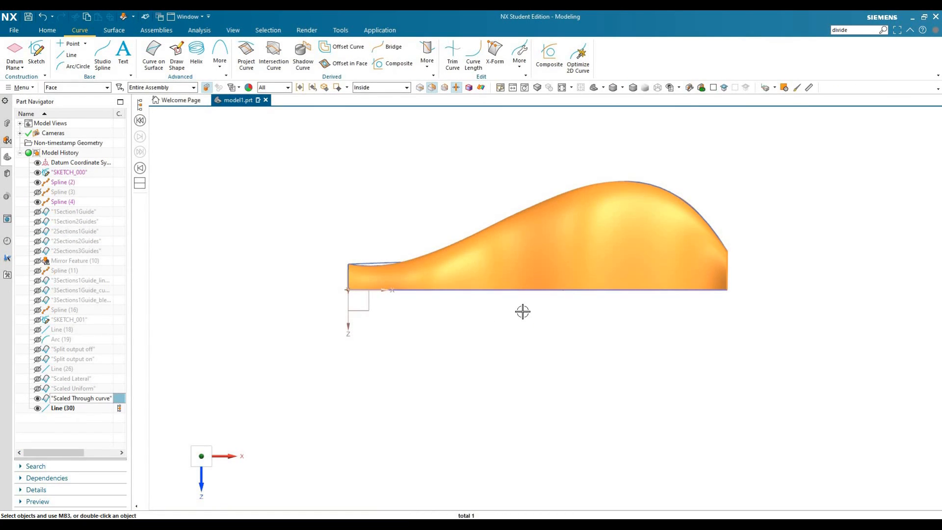
scroll(378, 285, "up", 5)
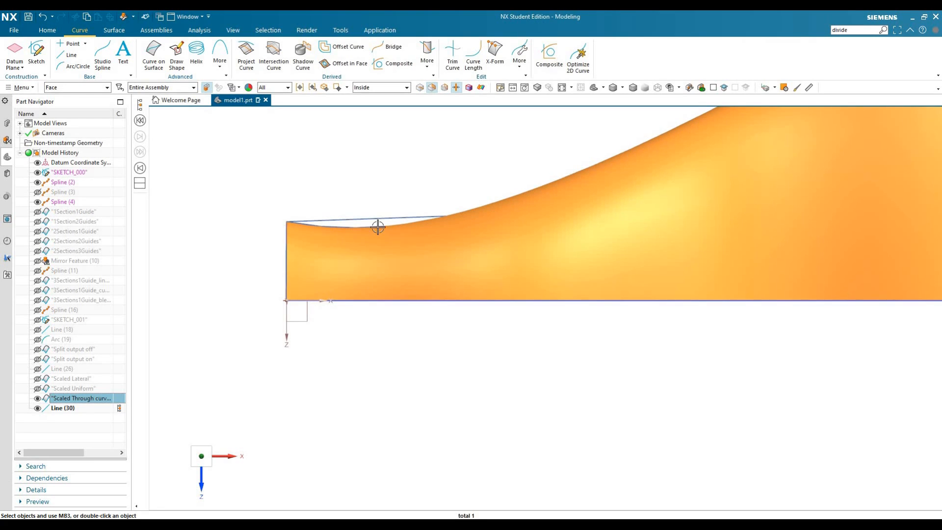
scroll(346, 266, "down", 5)
scroll(713, 129, "up", 2)
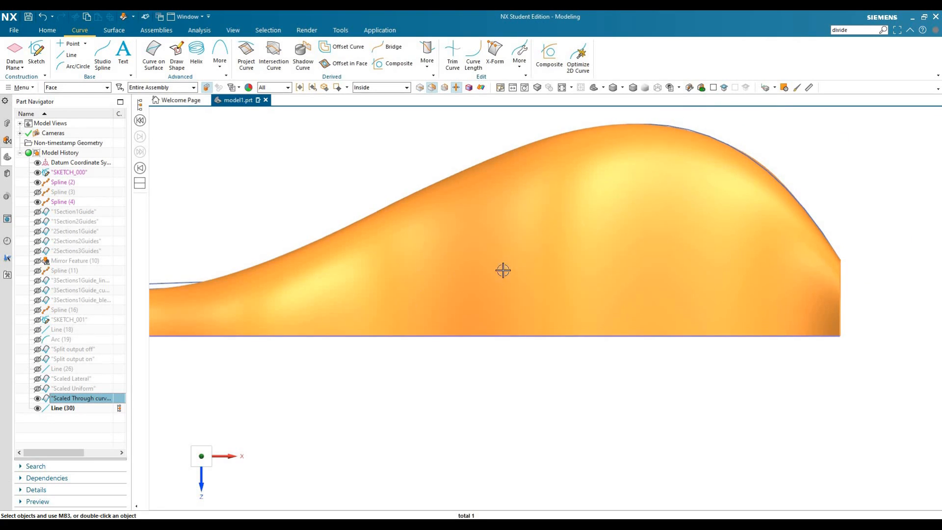
scroll(503, 270, "down", 3)
middle_click_drag(508, 288, 461, 339)
Step: Hide Line (30), clear the selection, inspect the Scaled Through curve sweep from several angles, and hide it
left_click(38, 409)
key("Escape")
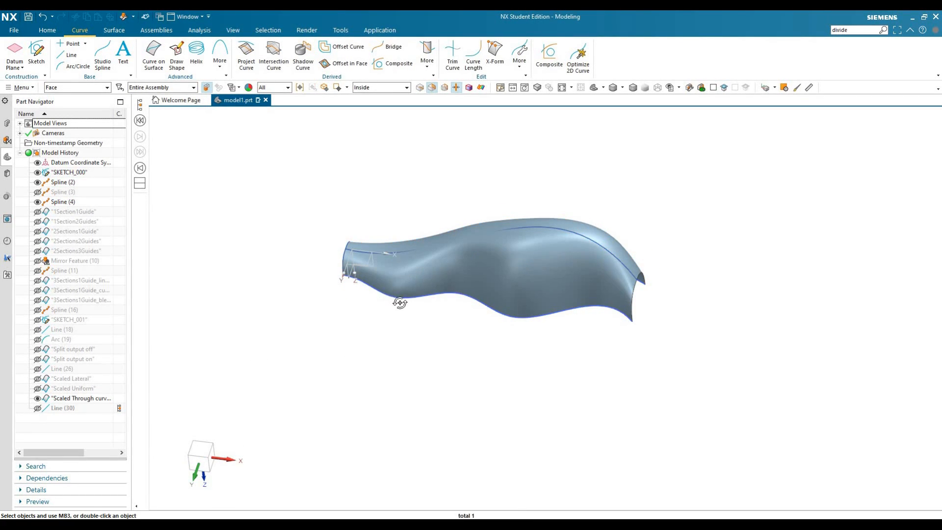
middle_click_drag(400, 303, 551, 219)
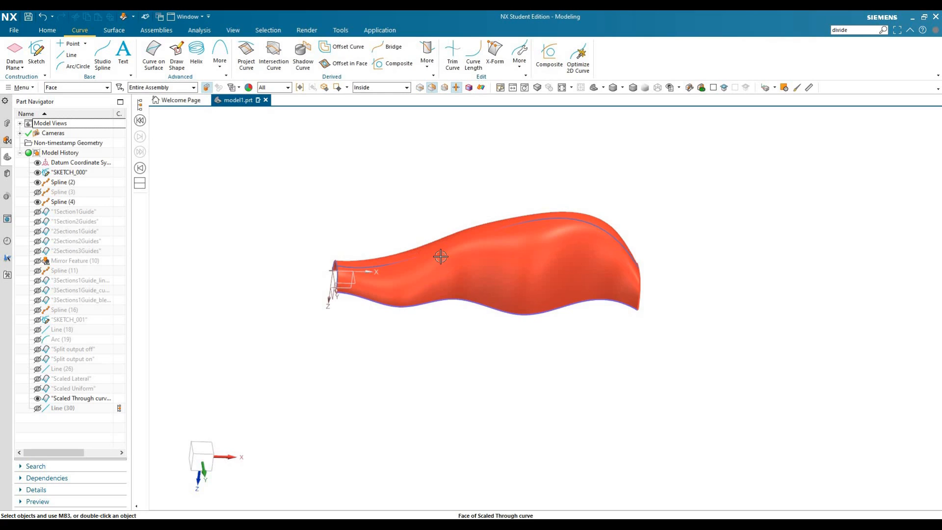
middle_click_drag(418, 376, 263, 385)
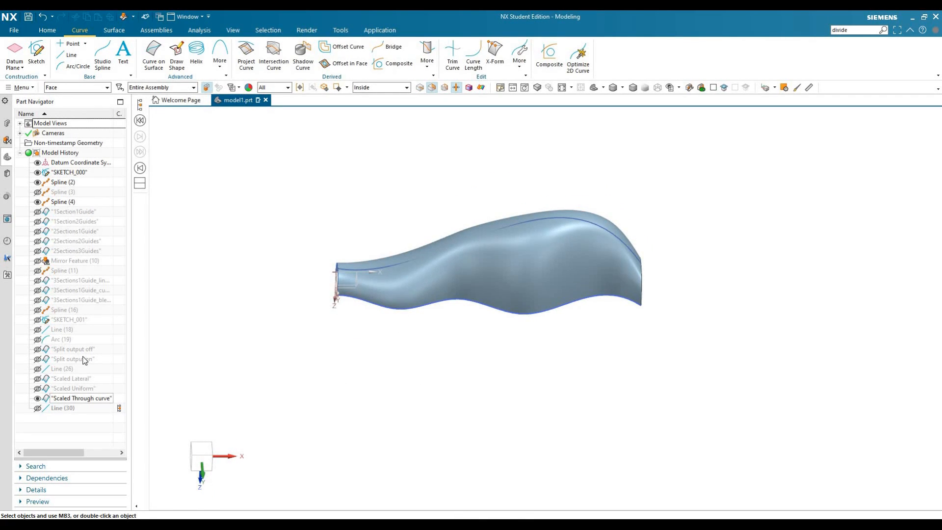
left_click(37, 398)
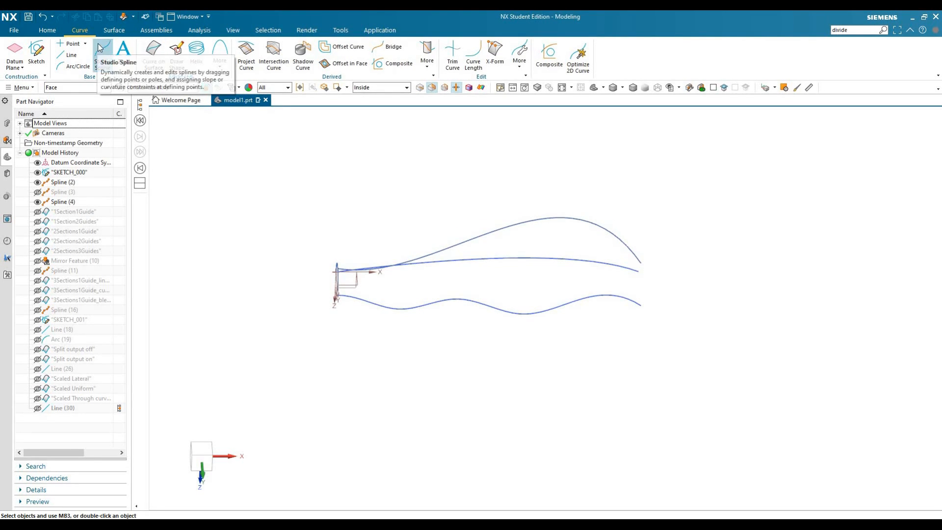
scroll(89, 55, "down", 1)
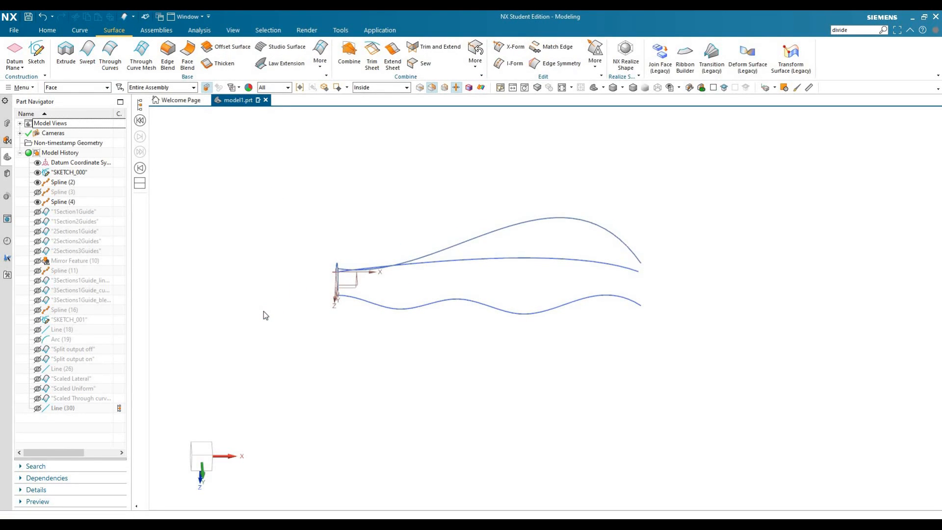
Step: Start a new Swept surface using the sketch arc at the origin as its section and remove that arc from the guides
middle_click_drag(286, 315, 349, 255)
left_click(360, 272)
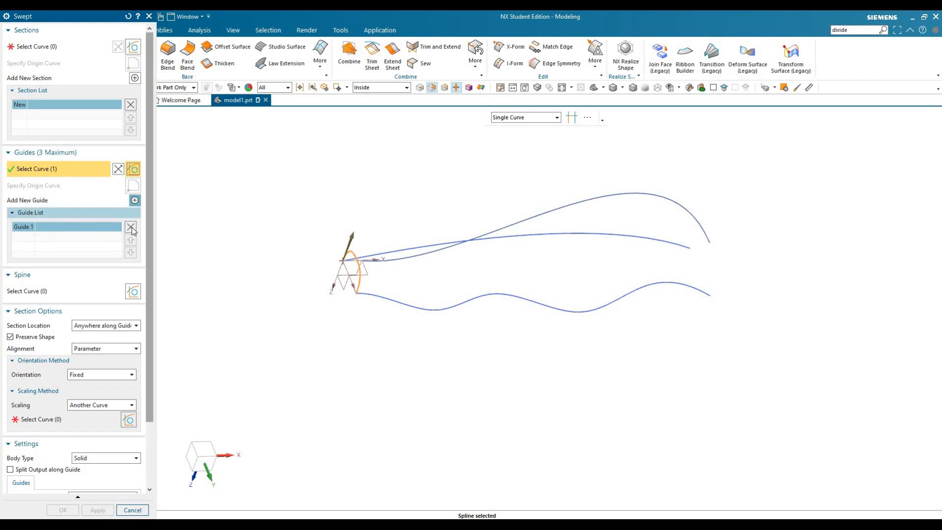
left_click(135, 200)
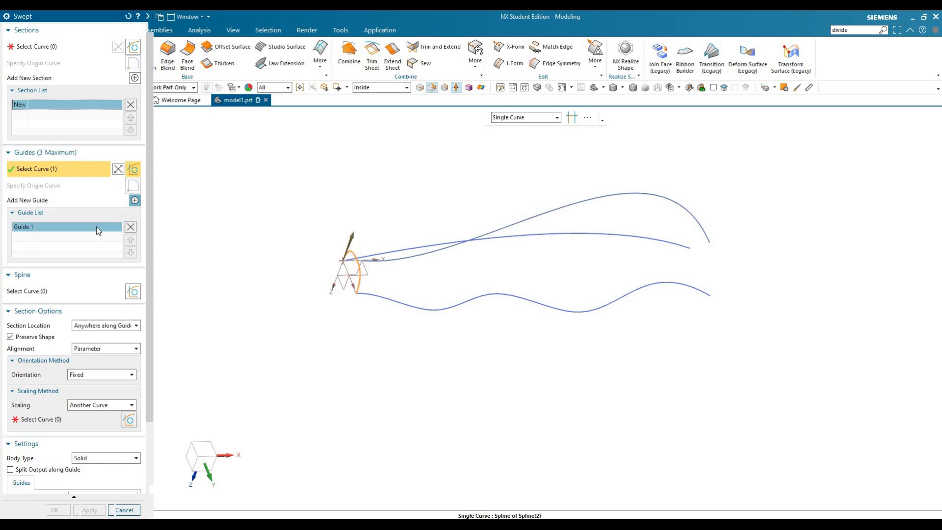
left_click(39, 46)
left_click(345, 254)
left_click(84, 233)
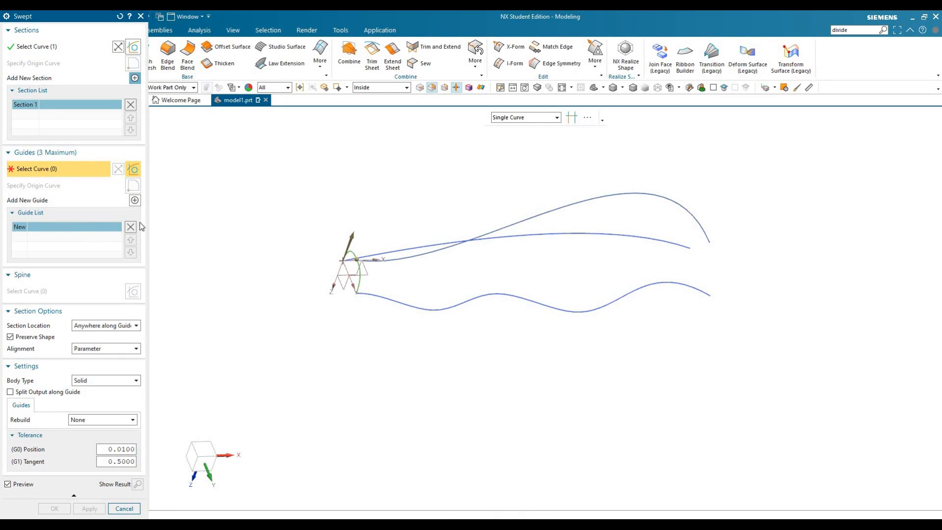
Step: Assign the gently arched spline as Guide 1, the wavy spline as Guide 2, and the humped Spline (4) as the scale curve
left_click(368, 253)
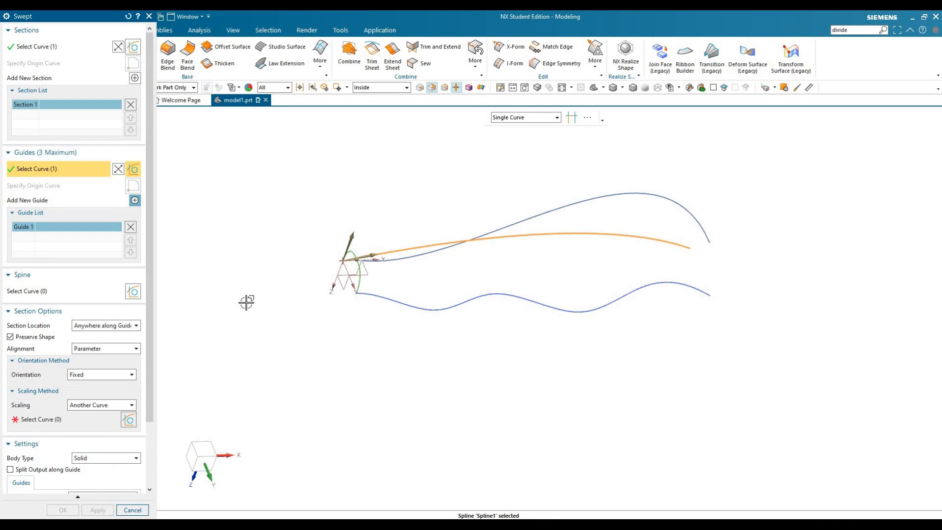
middle_click(371, 288)
left_click(363, 293)
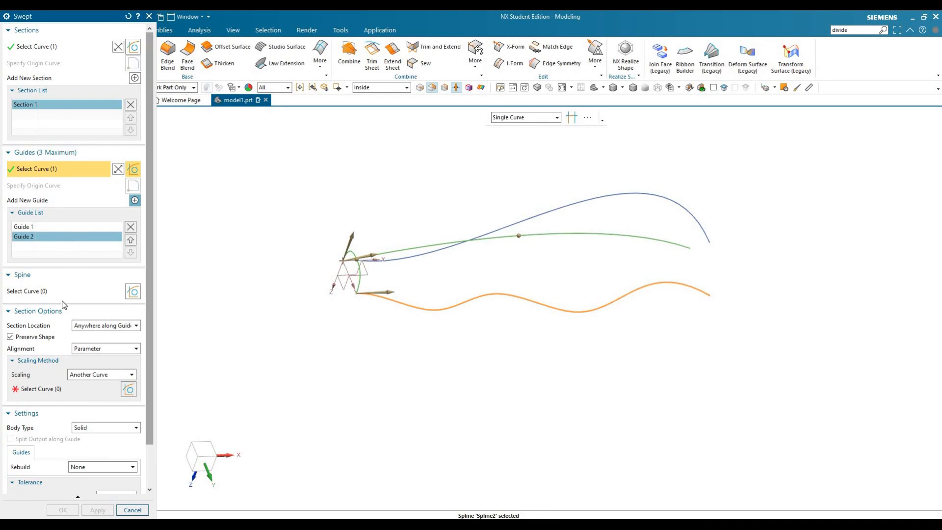
middle_click(394, 262)
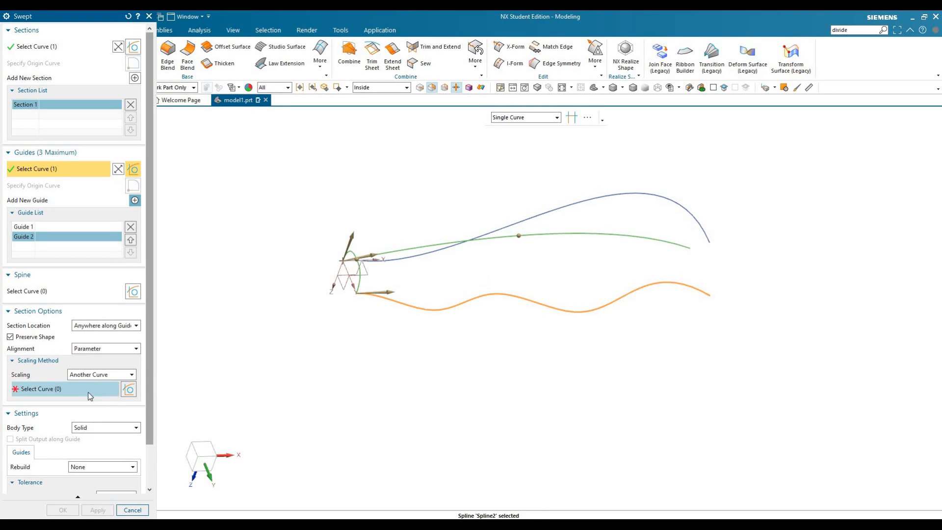
left_click(400, 261)
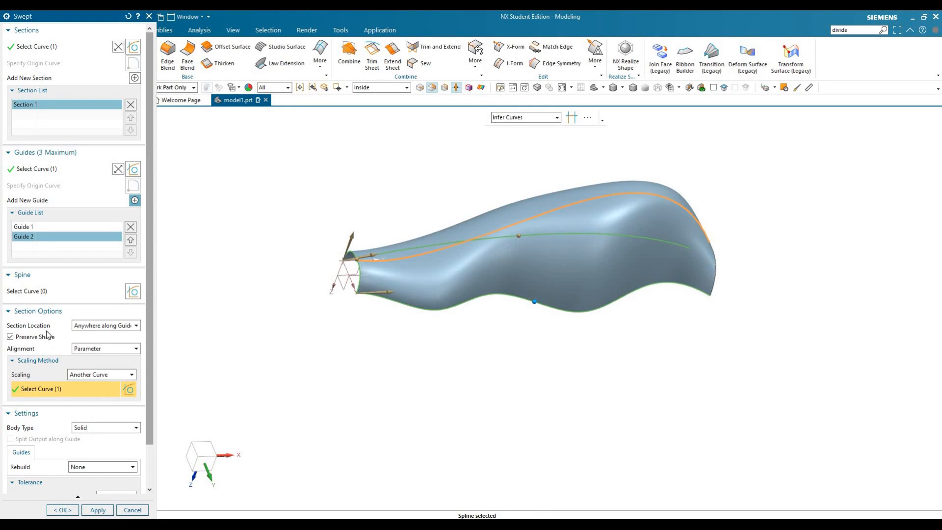
Step: Show Line (30), use it as the spine of the sweep, and accept the Swept surface
left_click(94, 287)
middle_click_drag(419, 348, 490, 295)
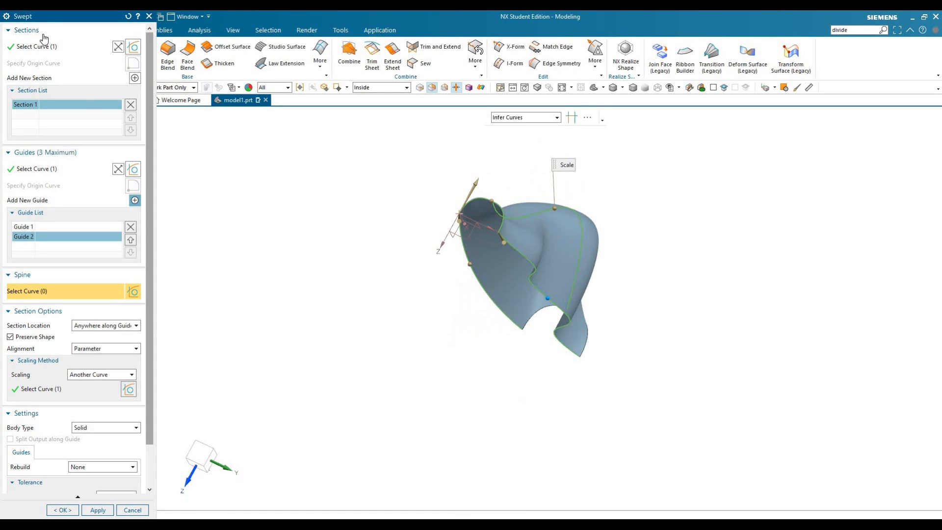
left_click_drag(41, 18, 191, 28)
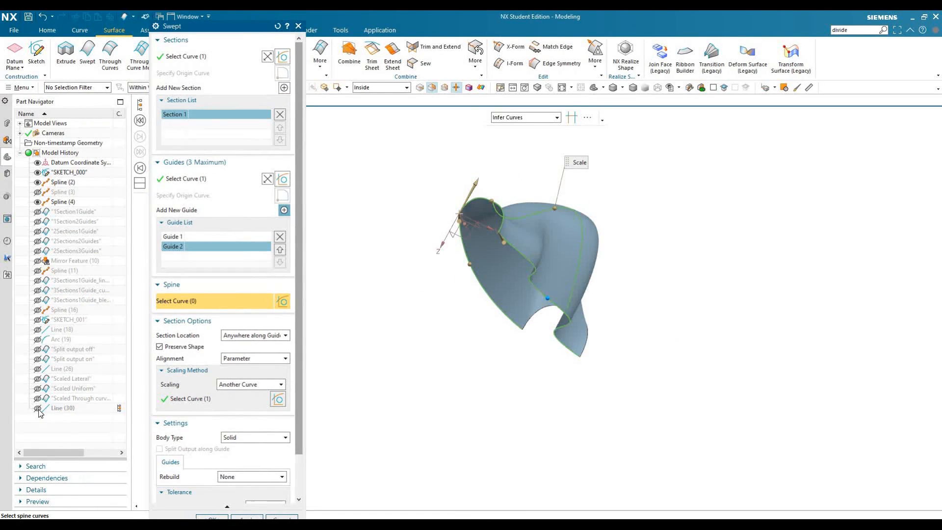
left_click(38, 408)
middle_click_drag(470, 305, 449, 275)
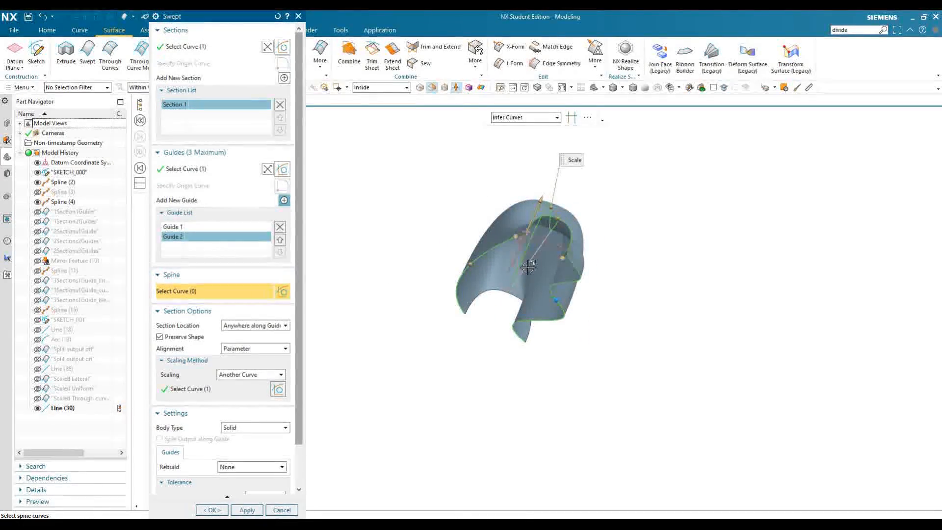
left_click(481, 314)
middle_click_drag(481, 315, 286, 466)
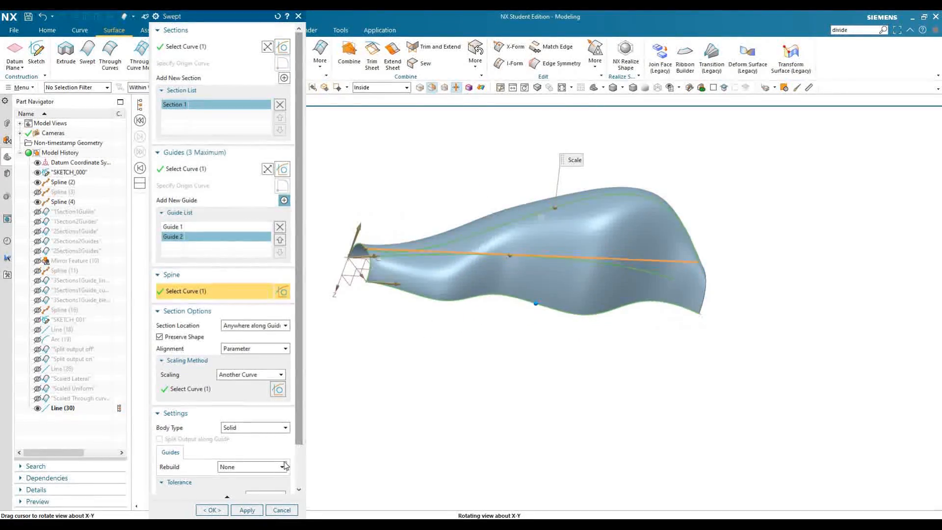
left_click(211, 510)
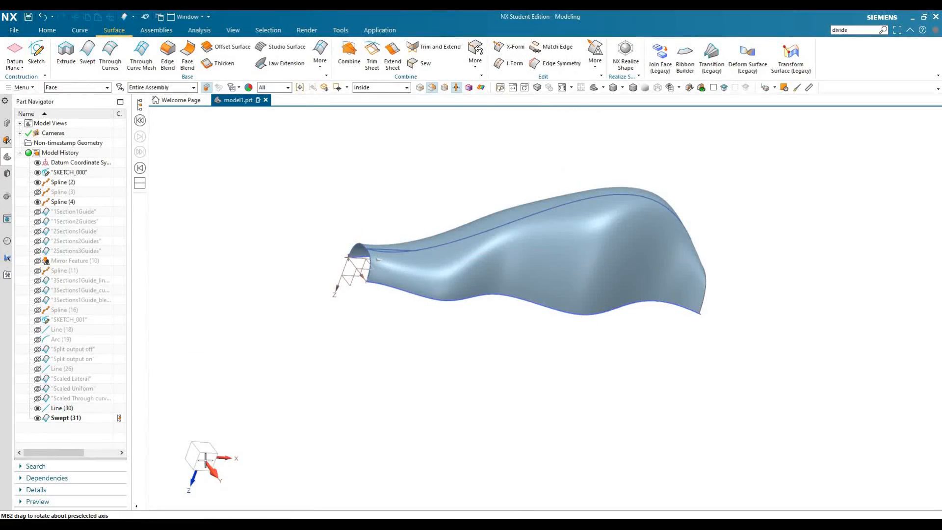
Step: Hide Line (30) in the front view and display the Scaled Through curve sweep in place of Swept (31)
double_click(205, 458)
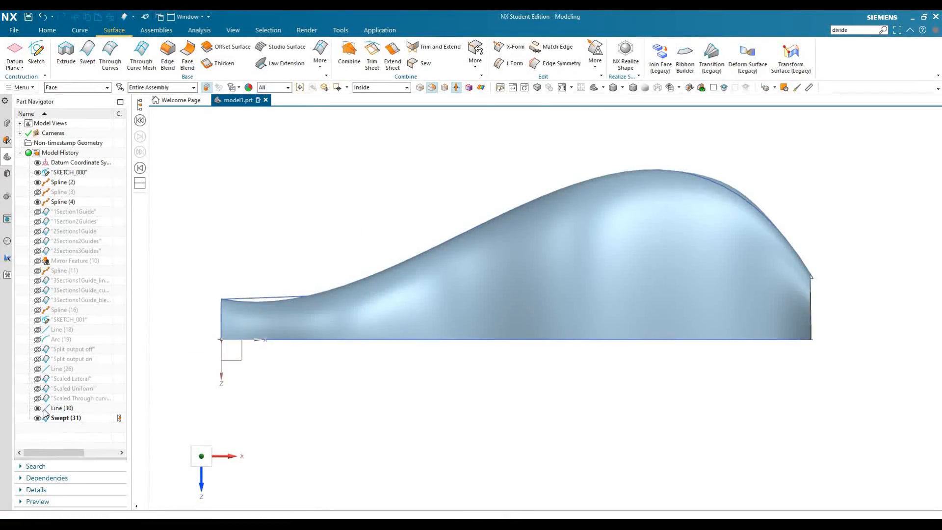
key("ctrl+b")
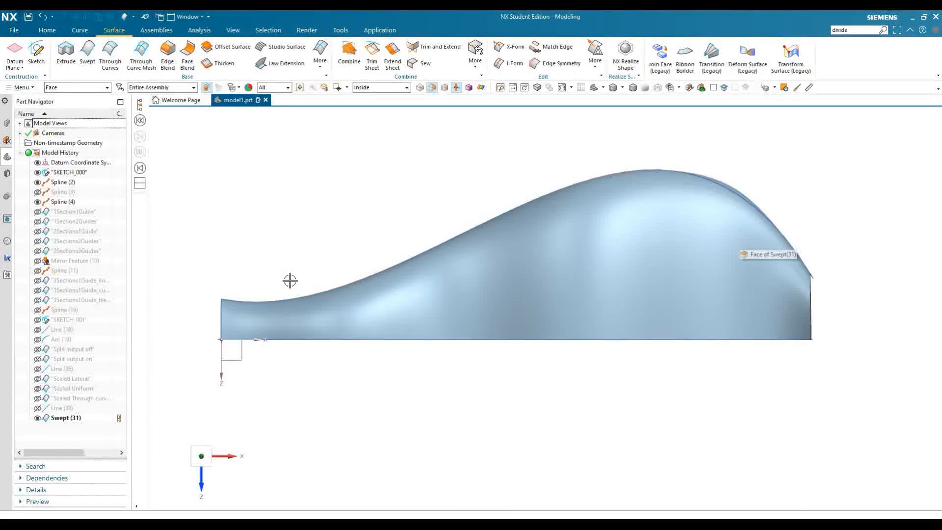
left_click(38, 399)
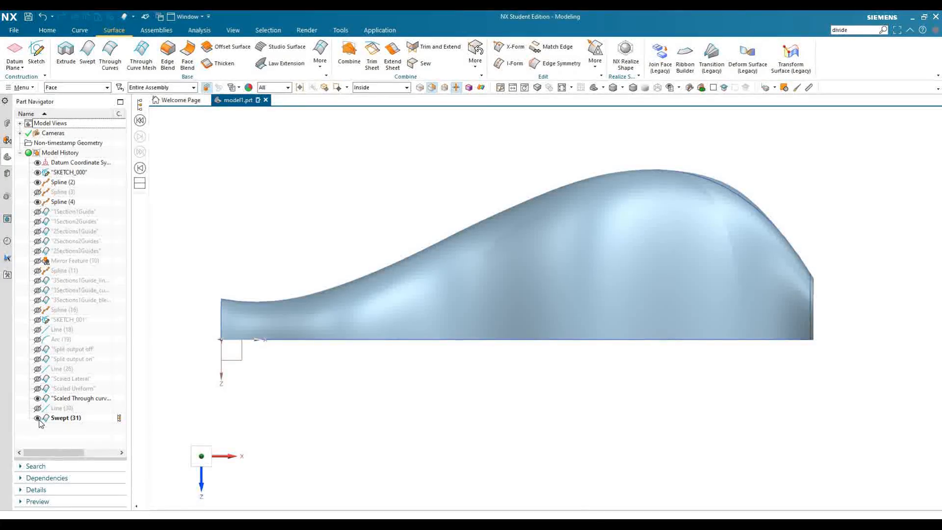
left_click(38, 418)
middle_click_drag(389, 326, 581, 187)
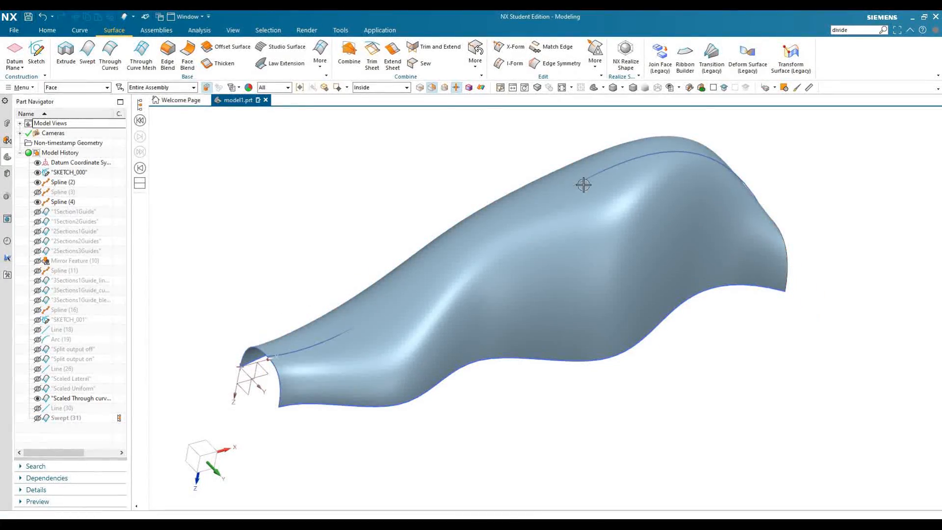
Step: Compare the spine-controlled Swept (31) with the Scaled Through curve sweep by alternating their visibility
left_click(38, 398)
left_click(38, 418)
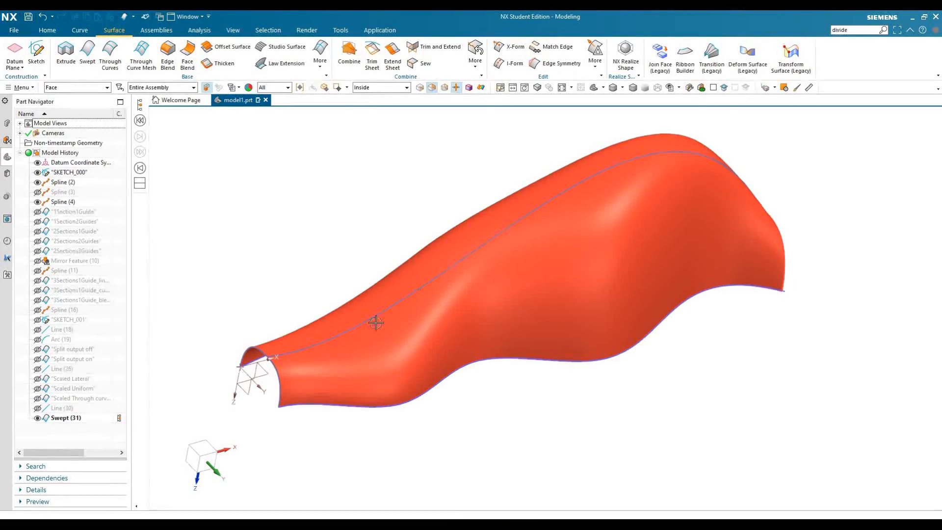
middle_click_drag(657, 274, 624, 179)
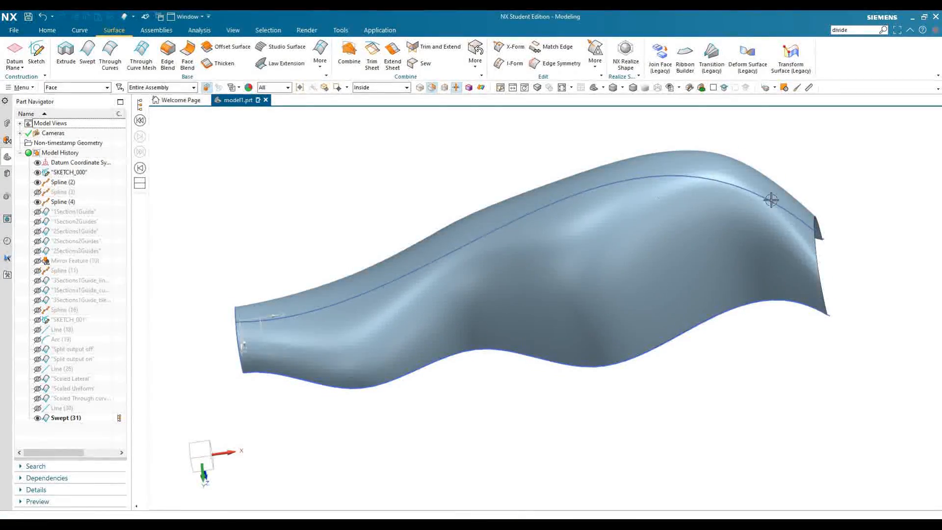
left_click(38, 418)
left_click(38, 398)
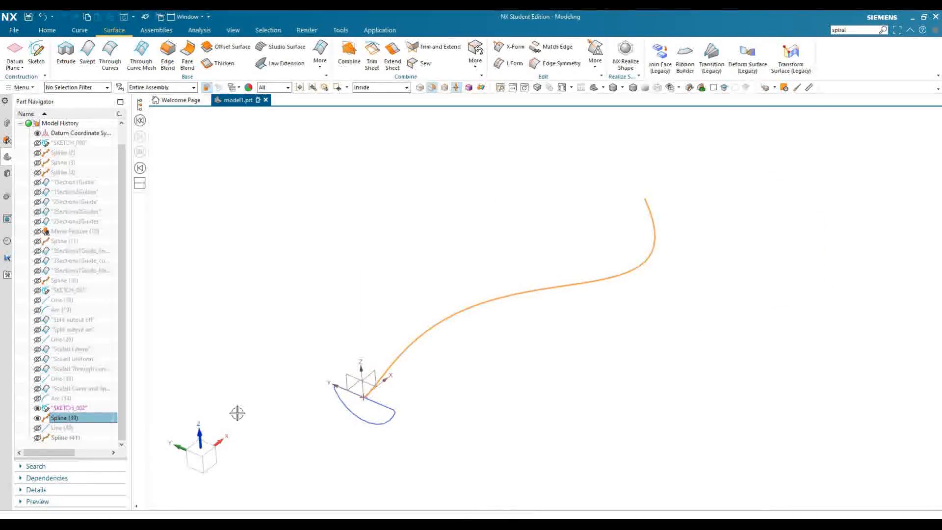
Step: Set up a Swept body from the SKETCH_002 profile along Spline (39), replacing the preselected section and using Constant scaling
left_click(108, 62)
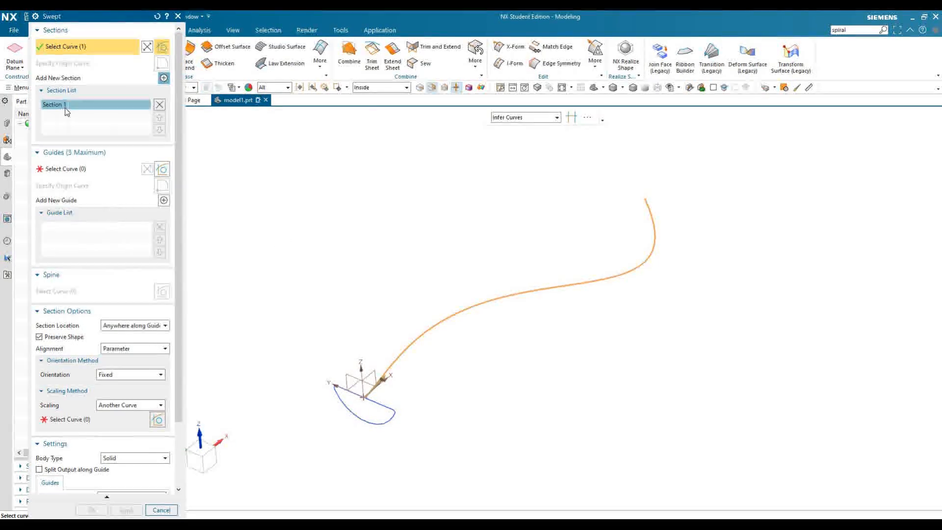
left_click(159, 104)
left_click(342, 399)
left_click(94, 174)
left_click(385, 373)
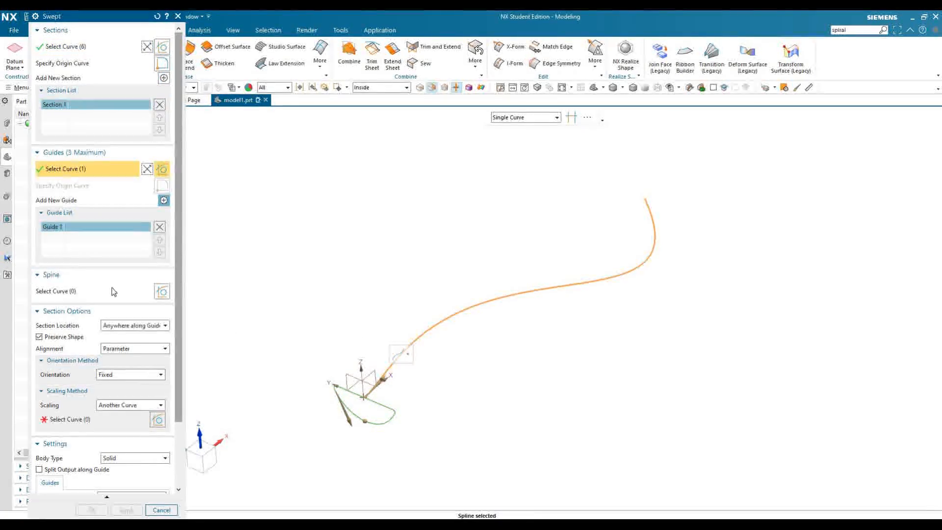
left_click(147, 405)
left_click(111, 415)
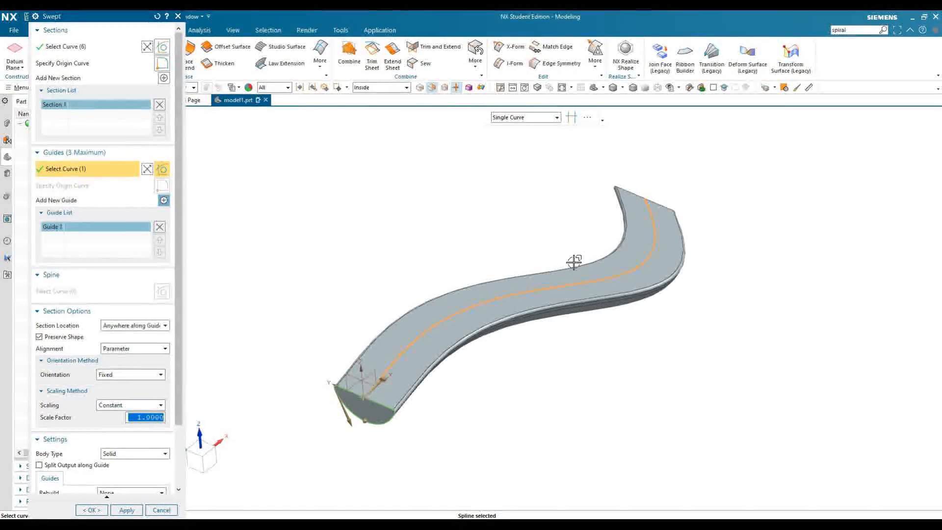
Step: Set the scaling to a Linear Blending Function with an end value of 3
left_click(110, 408)
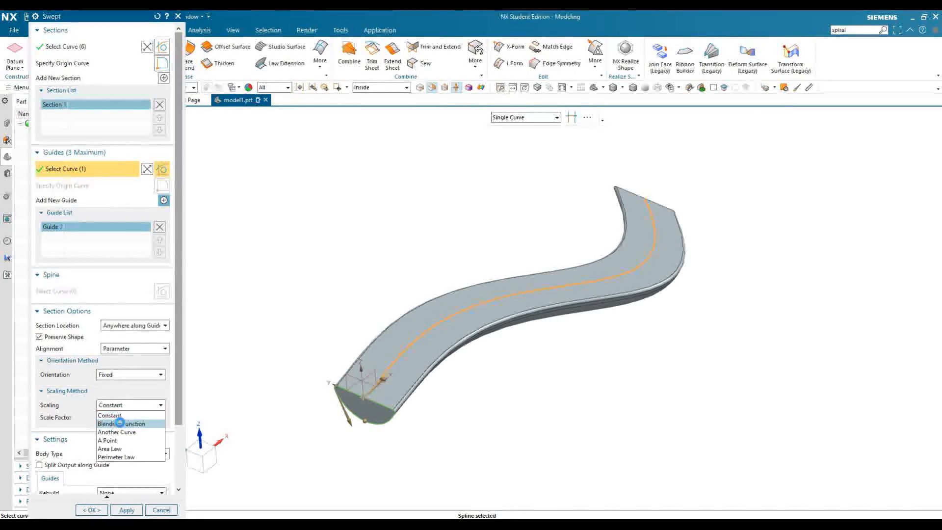
left_click(115, 424)
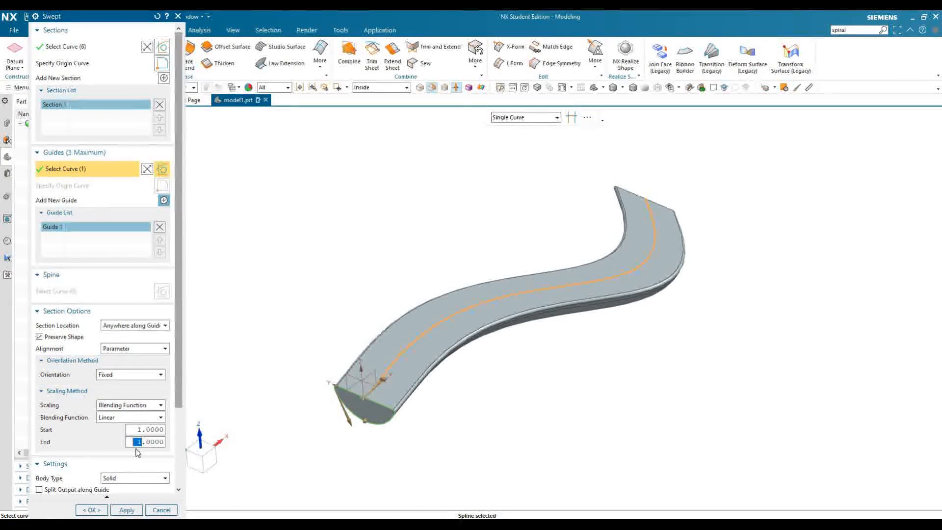
type("3")
key("Return")
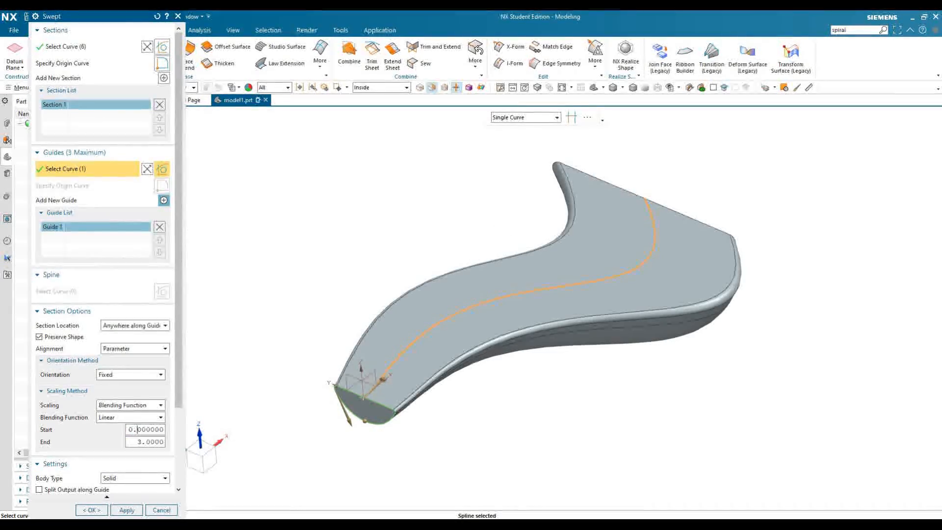
Step: Try a start value of 0.5 for the blending function and return it to 1
left_click(128, 429)
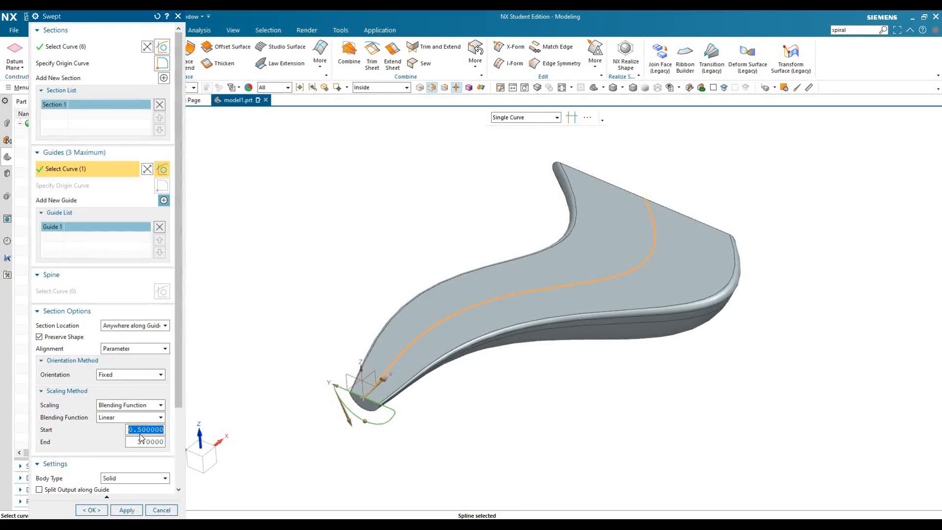
type("1")
key("Return")
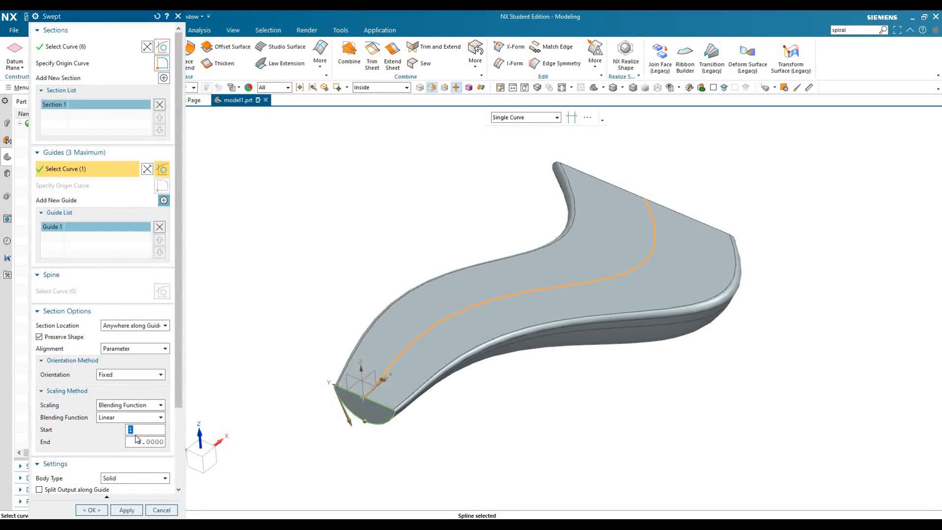
Step: Switch the blending function between Cubic and Linear and compare the resulting sweep outlines from above
left_click(130, 417)
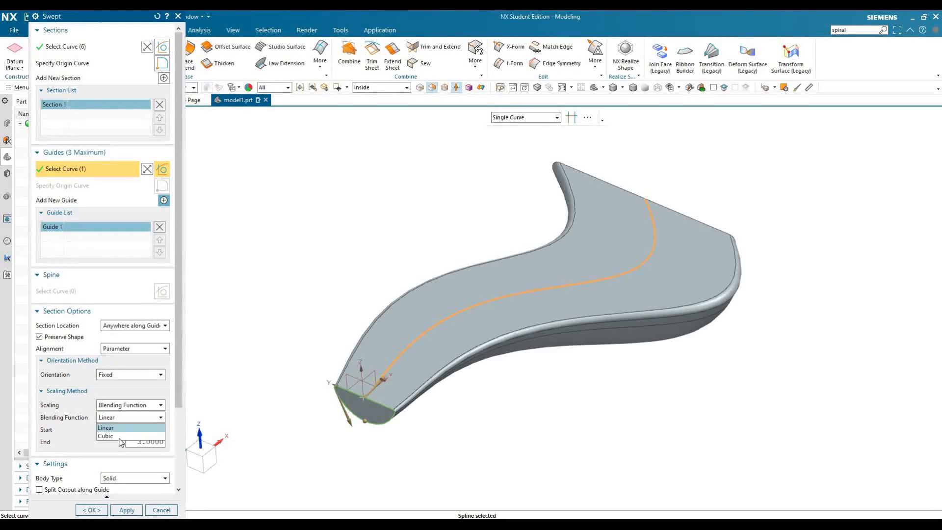
left_click(118, 436)
middle_click_drag(402, 431, 263, 440)
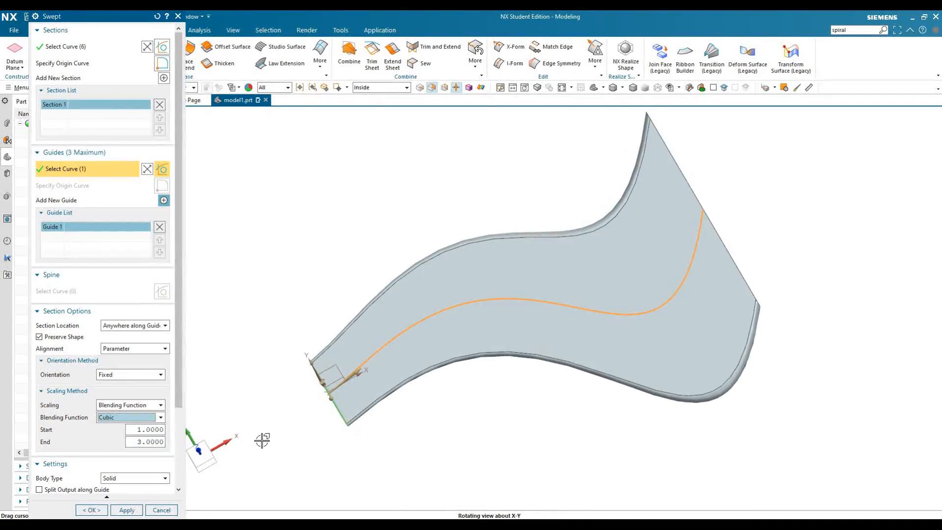
left_click(142, 417)
left_click(117, 427)
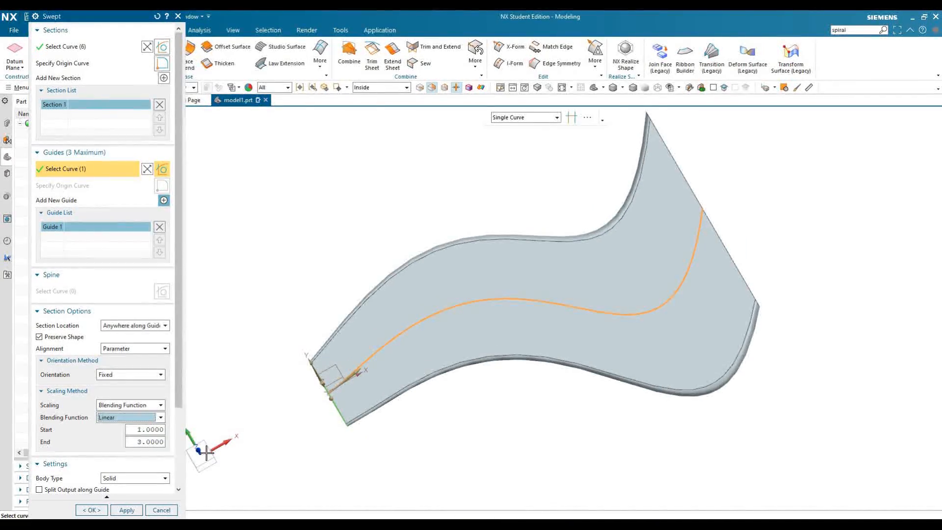
middle_click_drag(216, 416, 364, 222)
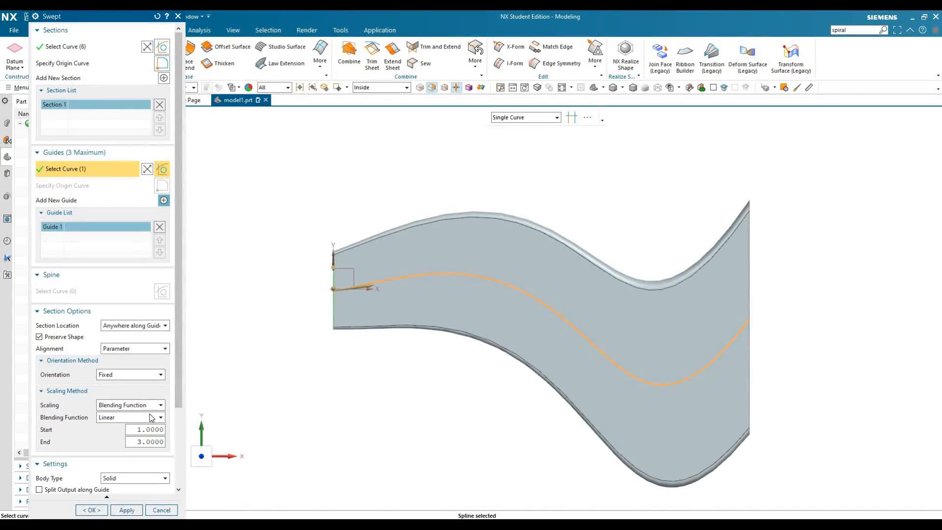
left_click(130, 432)
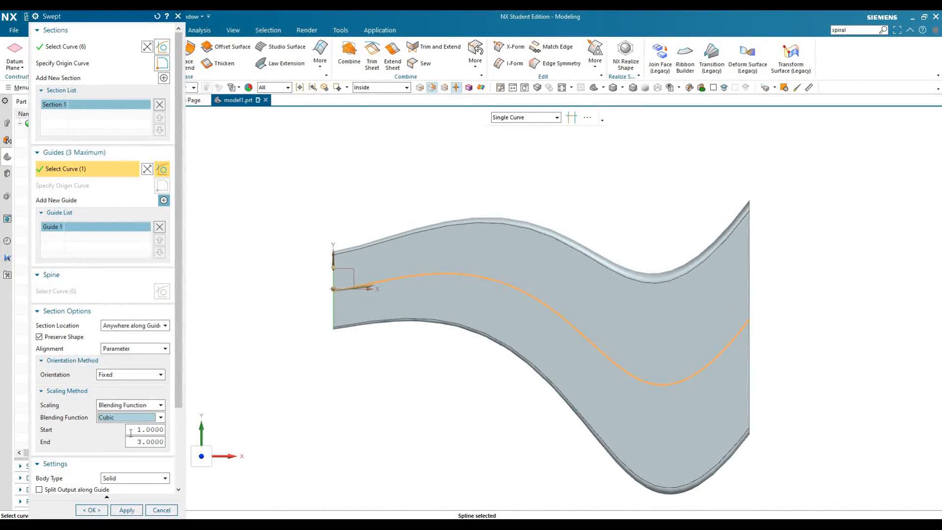
Step: Change the scaling method to Area Law with a Constant law and set its value to 15 mm²
left_click(116, 406)
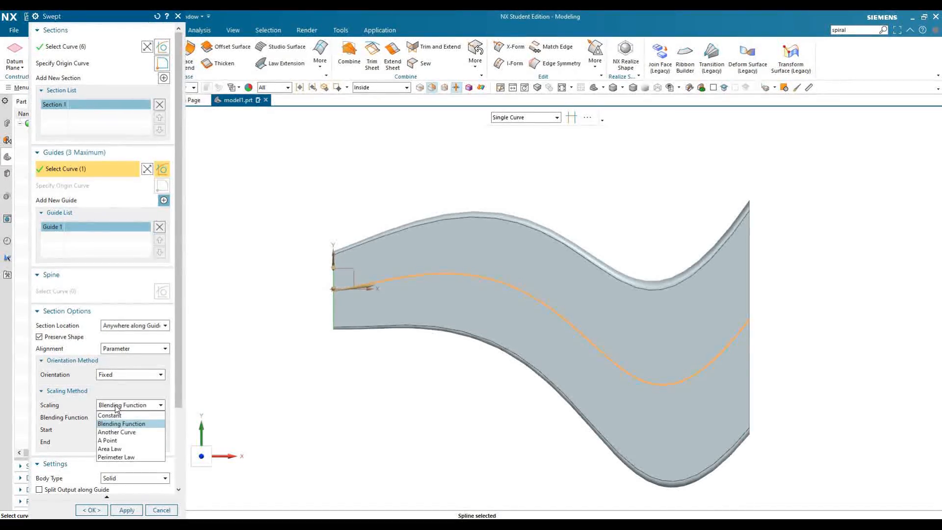
left_click(113, 449)
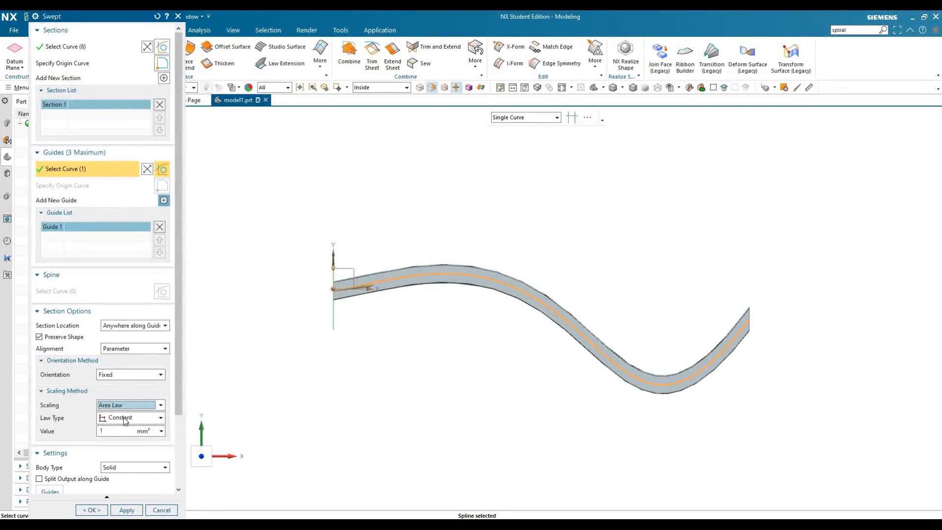
middle_click_drag(397, 293, 388, 299)
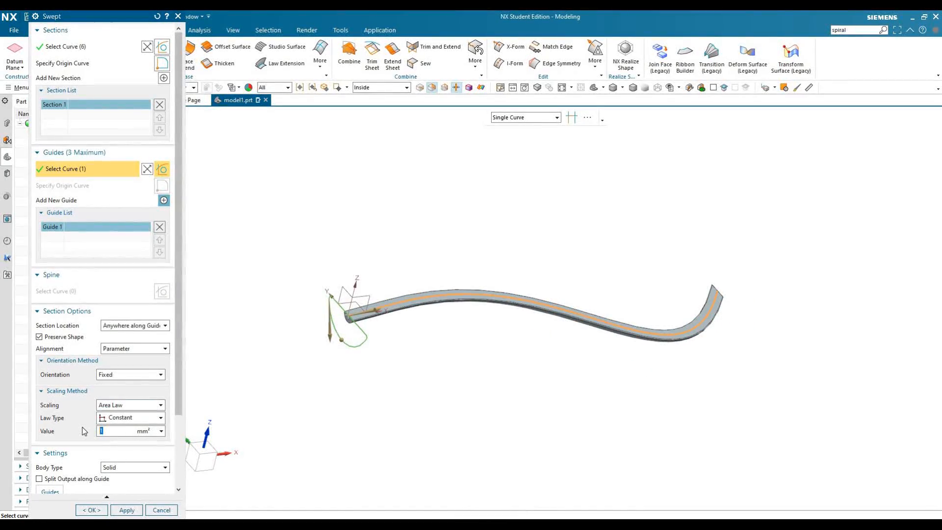
key("Return")
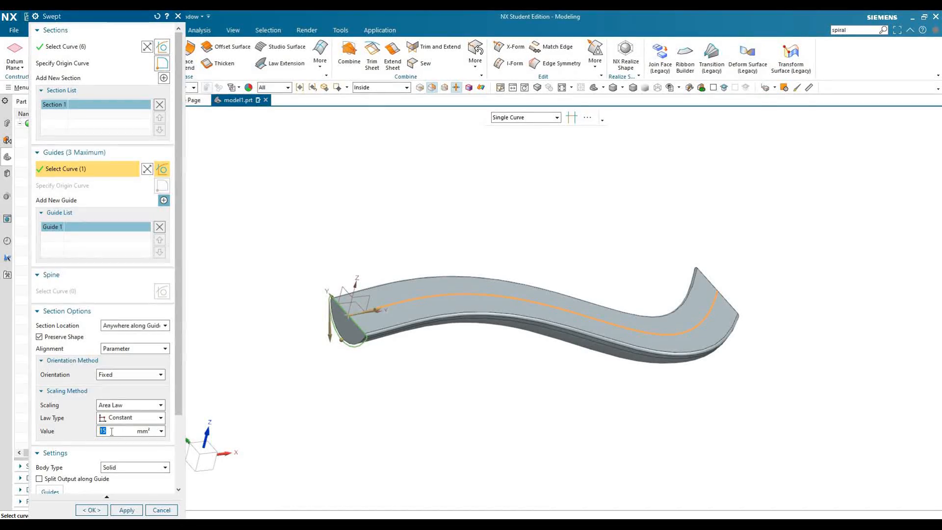
Step: Try the Linear and Cubic law types for the area law, ending with Linear along Spine
left_click(130, 418)
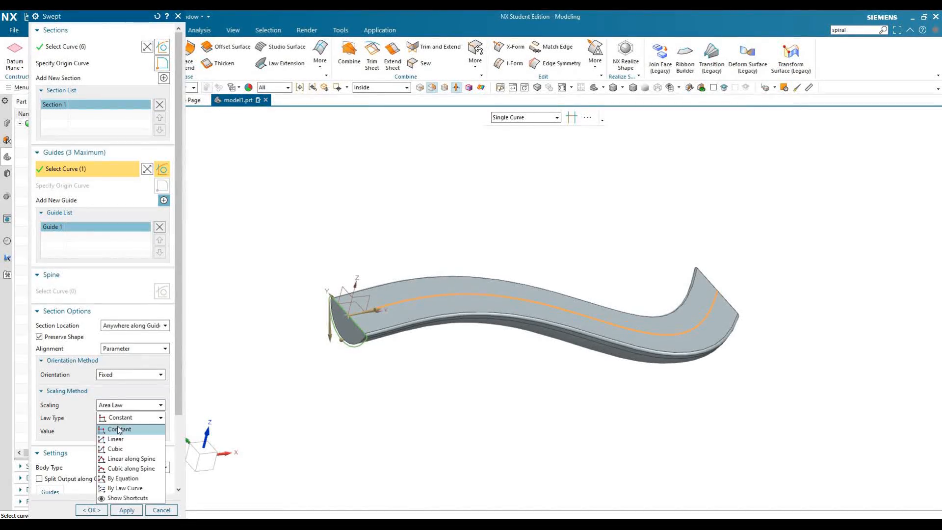
left_click(121, 441)
left_click(125, 418)
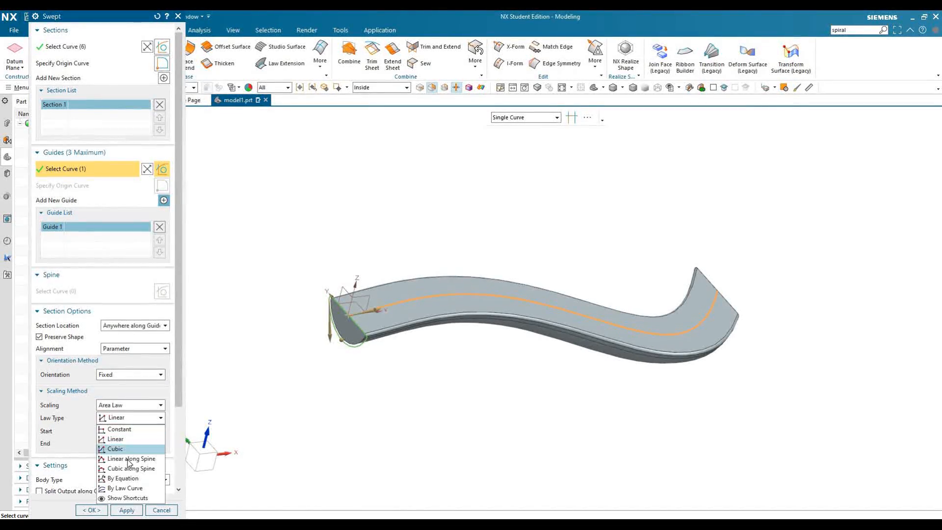
left_click(116, 449)
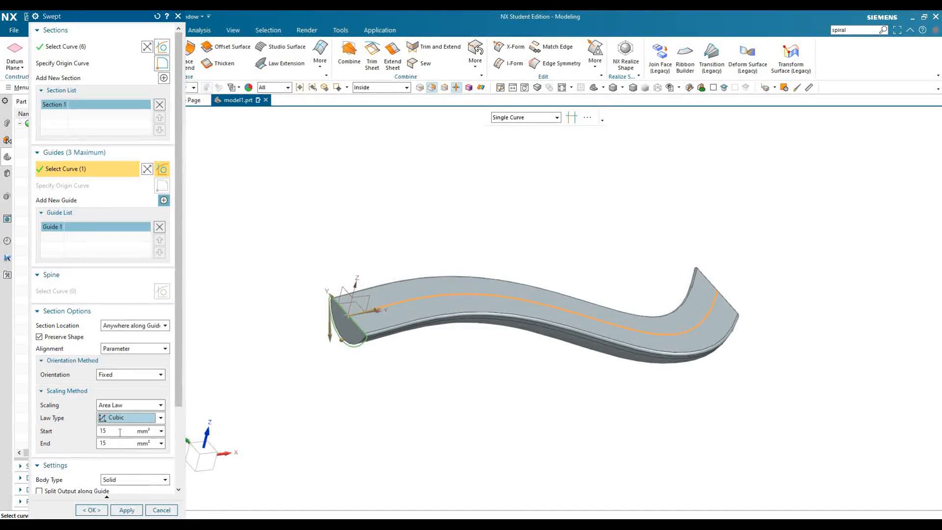
left_click(130, 418)
left_click(117, 456)
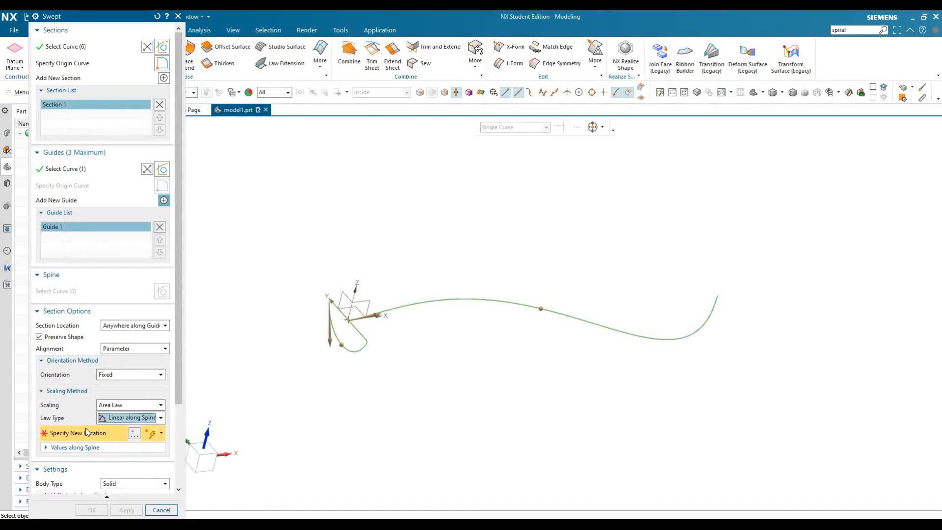
left_click(126, 418)
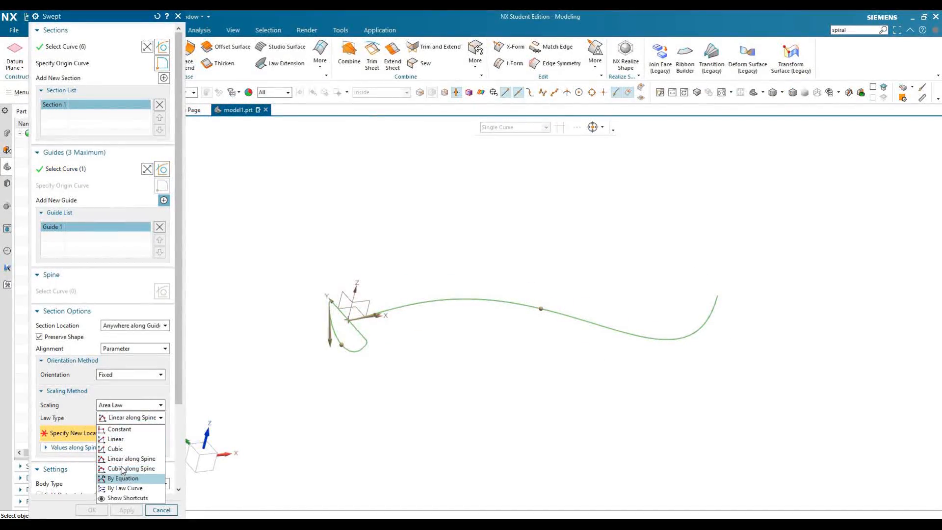
left_click(130, 417)
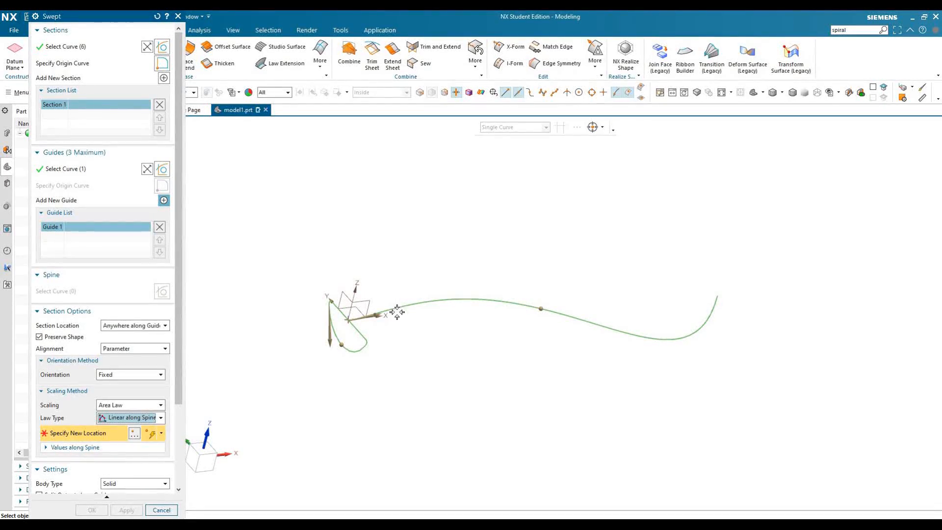
Step: Place four law points on the guide spline: at its start, at about 23% and 62% of its length, and at its end
left_click(348, 320)
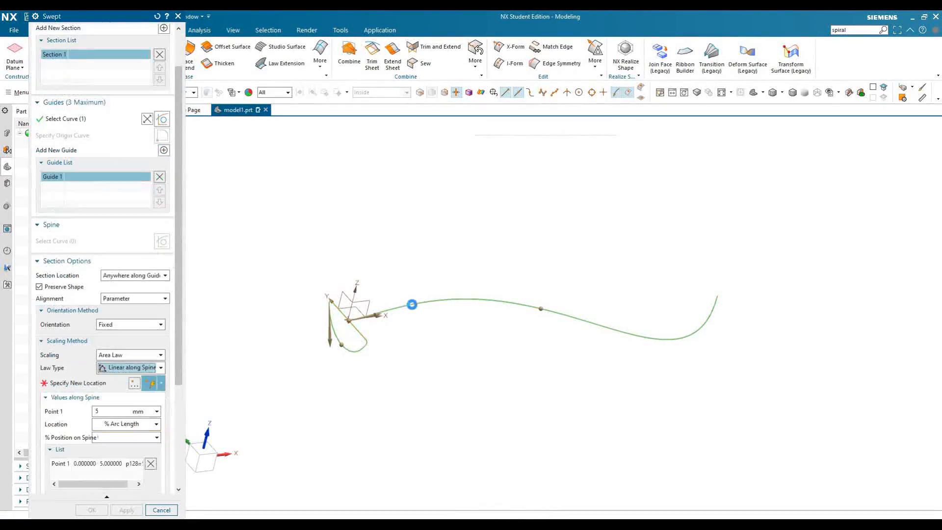
left_click(433, 300)
left_click(610, 328)
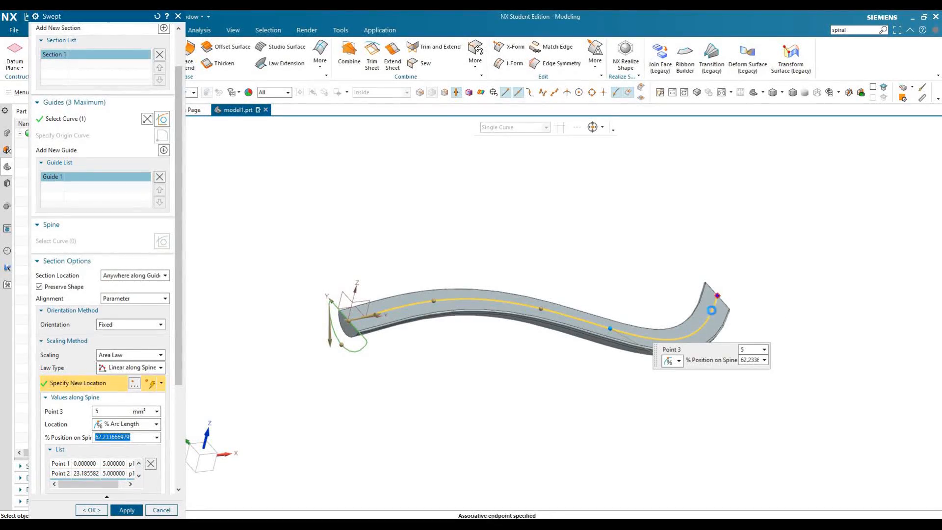
left_click(717, 296)
Step: Set the area at Point 2 of the law to 20 mm²
scroll(105, 438, "down", 3)
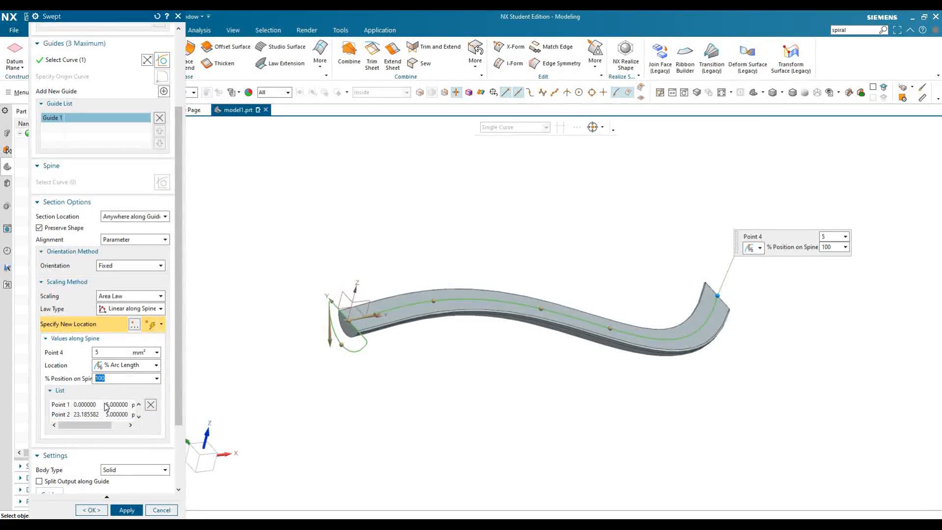
left_click(110, 414)
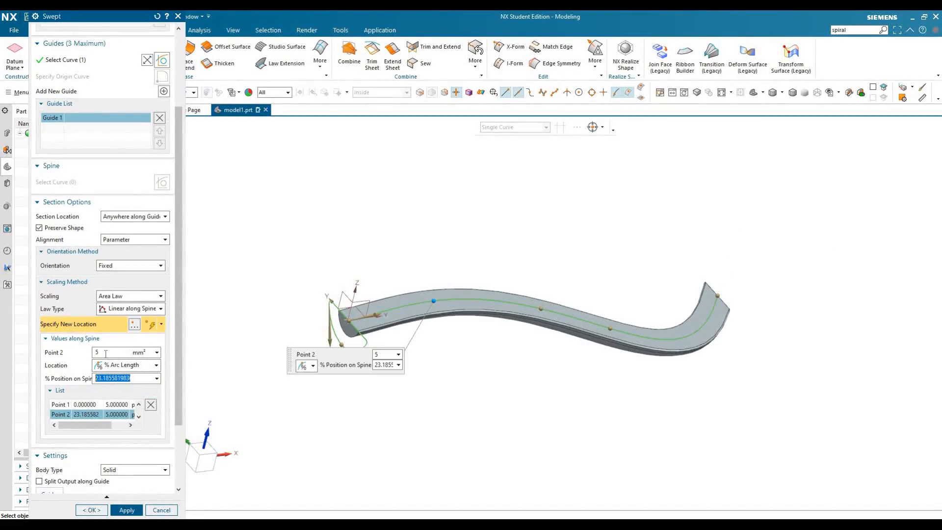
type("20")
key("Return")
Step: Try an area of 10 mm² at Point 3 of the law, then raise it to 30 mm²
left_click(138, 416)
left_click(105, 415)
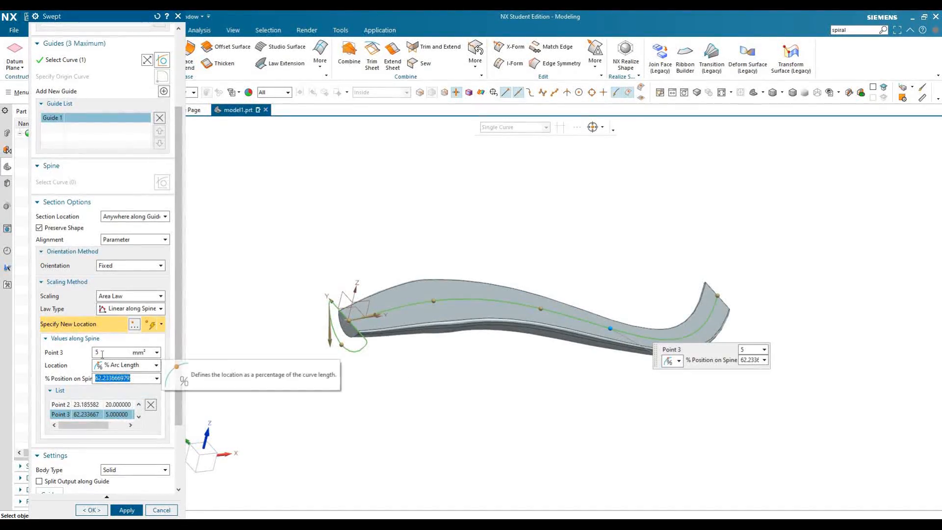
double_click(93, 353)
type("10")
key("Return")
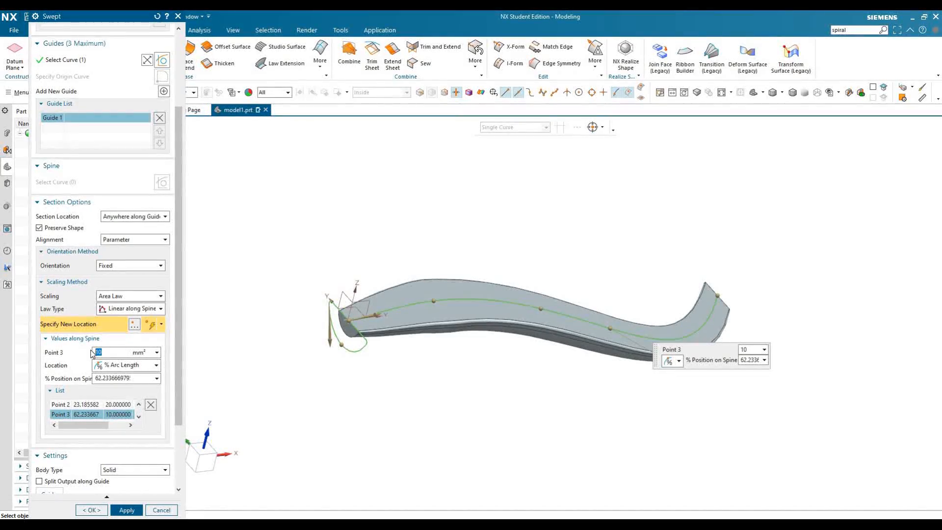
type("30")
key("Return")
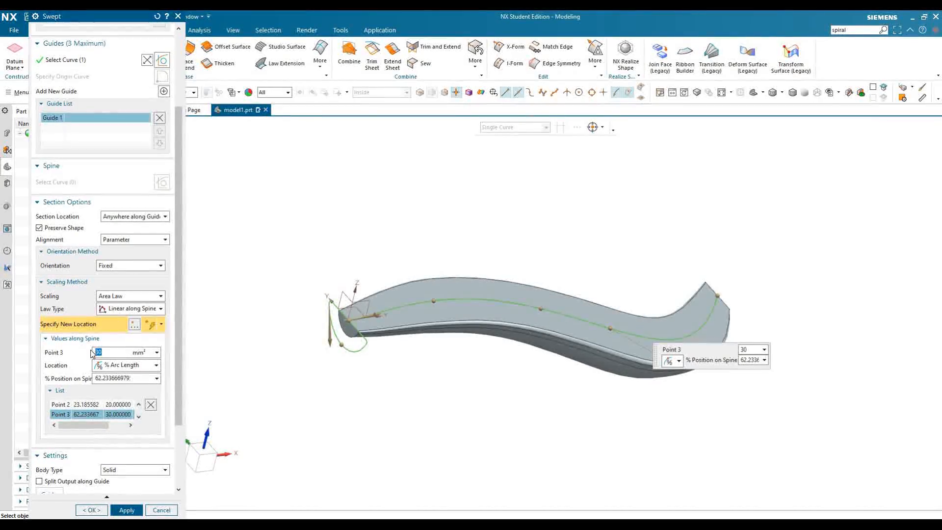
Step: Set the area at Point 4, at the end of the guide, to 3 mm²
scroll(112, 414, "down", 2)
left_click(112, 385)
left_click_drag(106, 322, 81, 317)
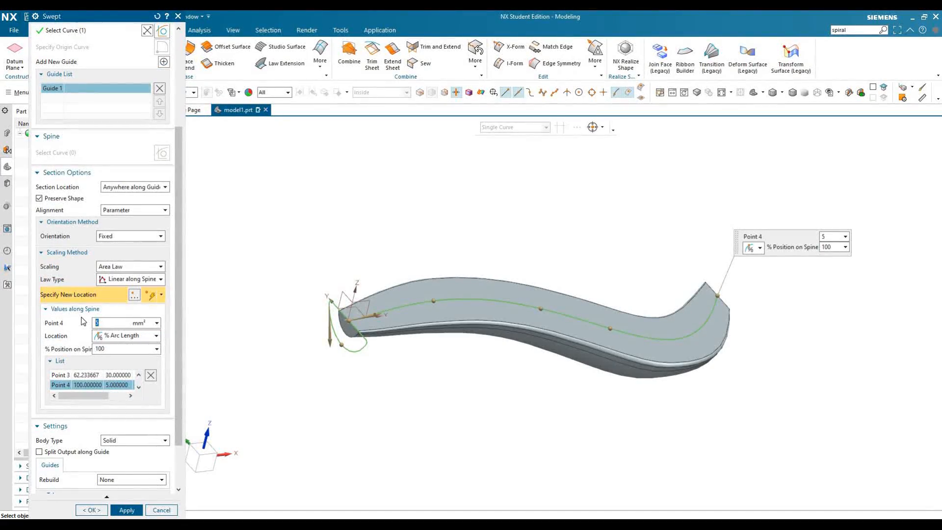
type("3")
key("Return")
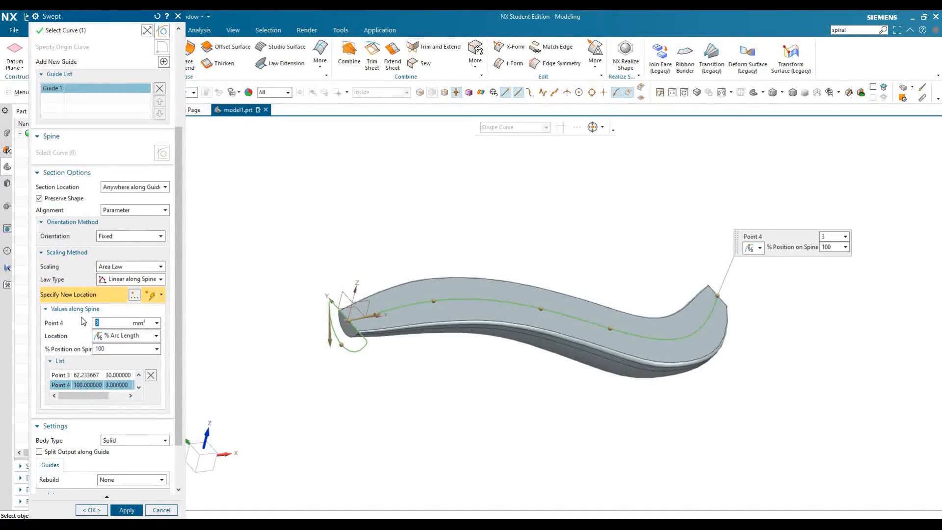
Step: Move Point 3 to 57% along the spline and set its area to 10 mm²
left_click_drag(614, 330, 586, 321)
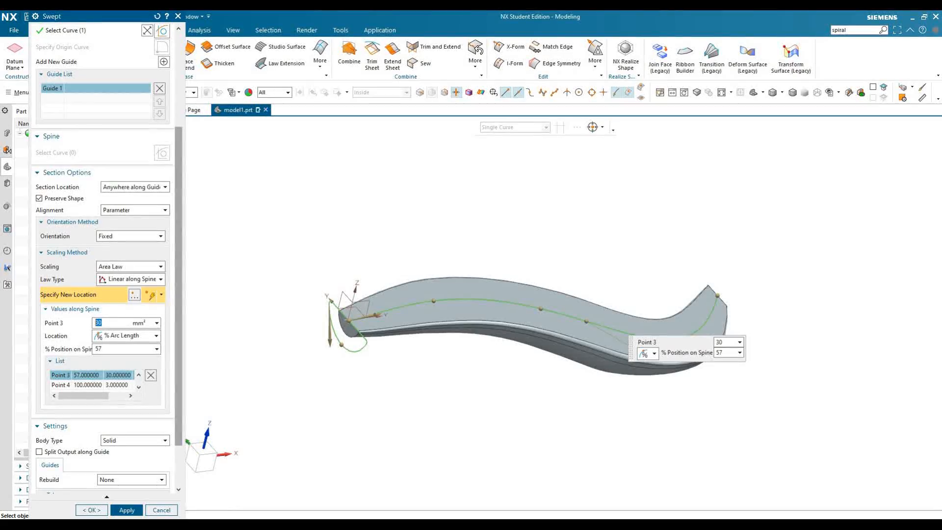
type("10")
key("Return")
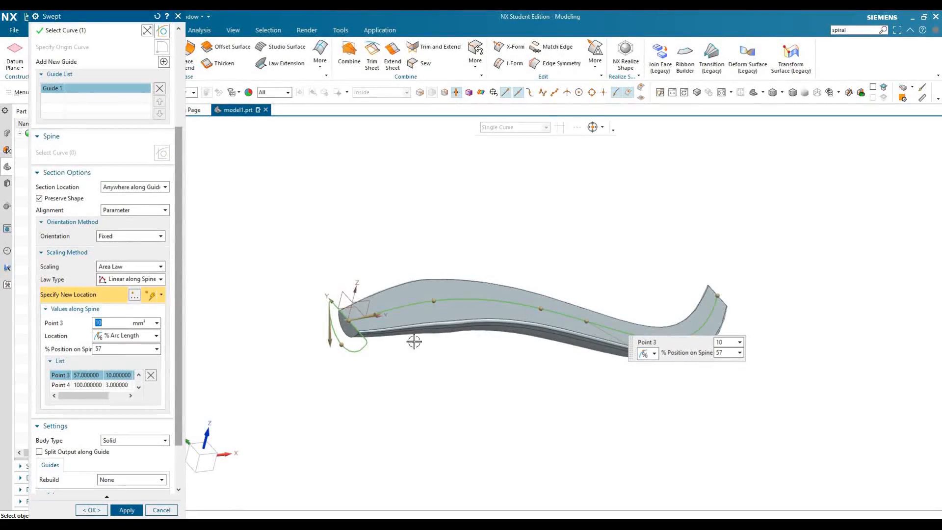
Step: Shift Point 2 along the spline and move Point 3 to 66.5% of its length
middle_click_drag(426, 362, 427, 326)
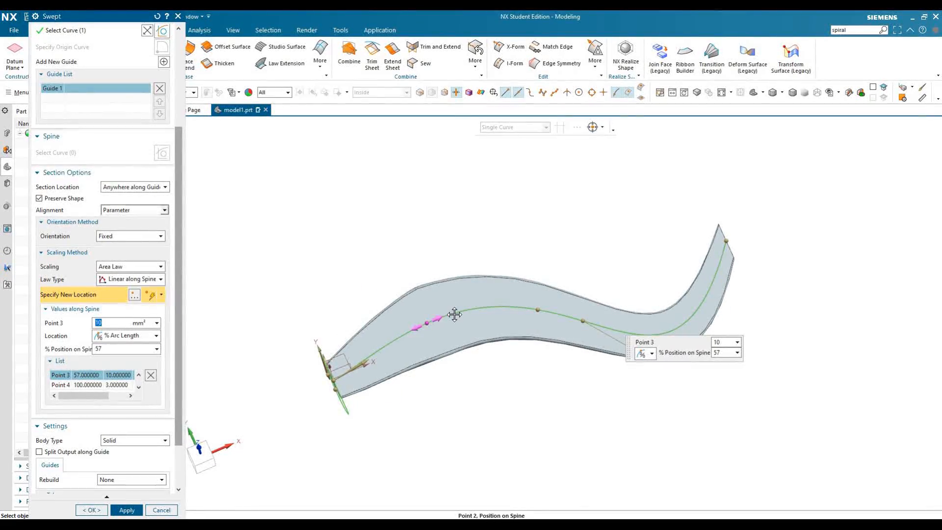
left_click_drag(461, 312, 428, 324)
left_click_drag(581, 320, 625, 330)
Step: Set the area at Point 4 to 1 mm² and move the point back to 81.5% of the spline
left_click(104, 386)
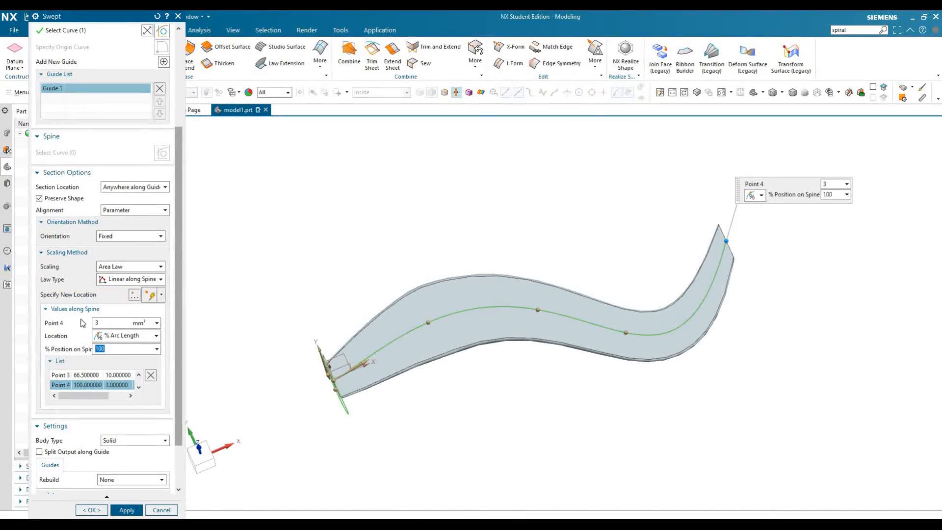
key("Return")
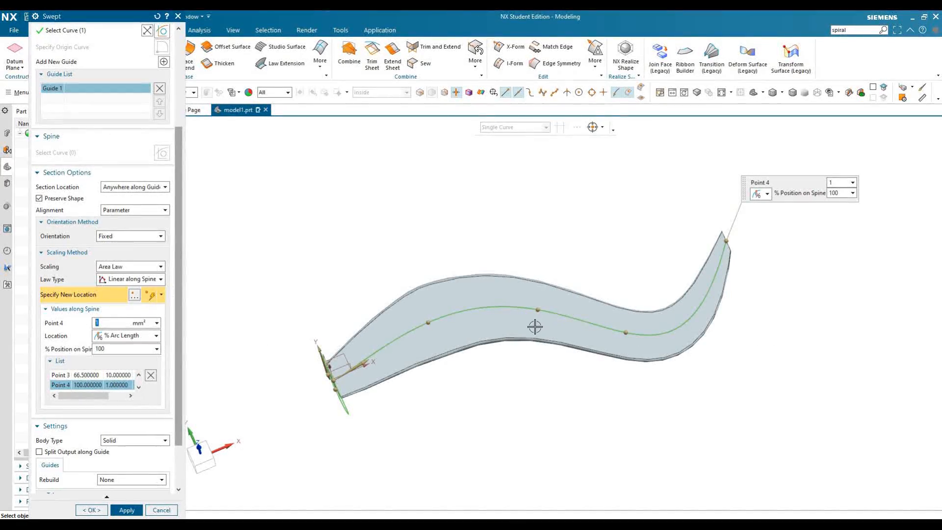
left_click_drag(724, 247, 691, 318)
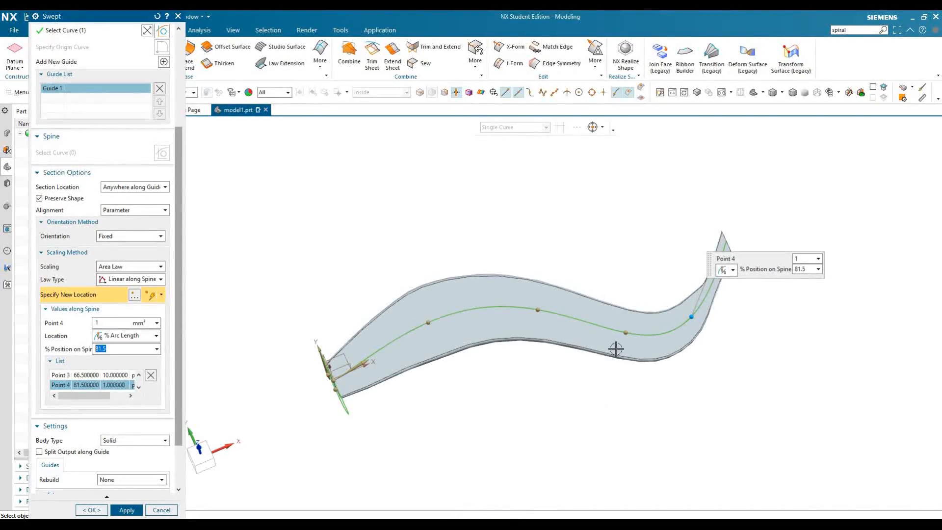
Step: Move Point 1 to 10% of the spline and create the area-law Swept body
left_click_drag(334, 380, 372, 354)
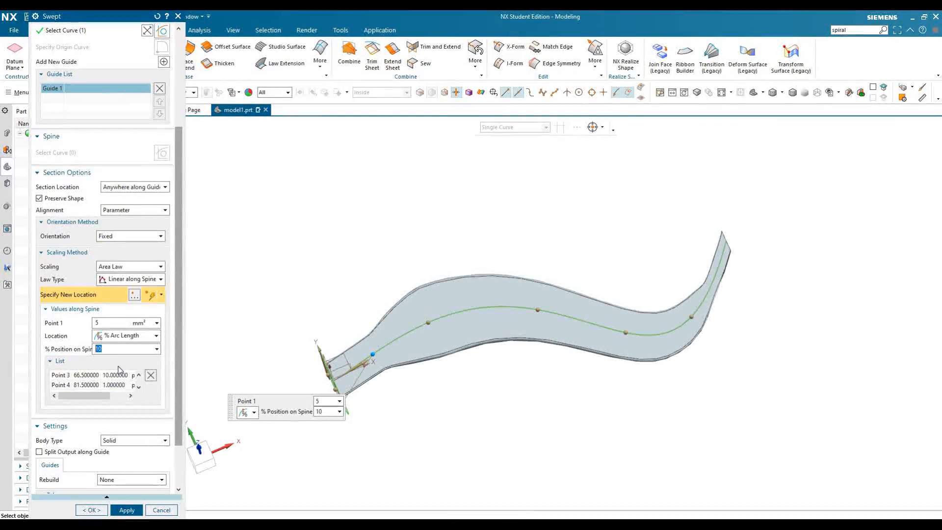
left_click(91, 510)
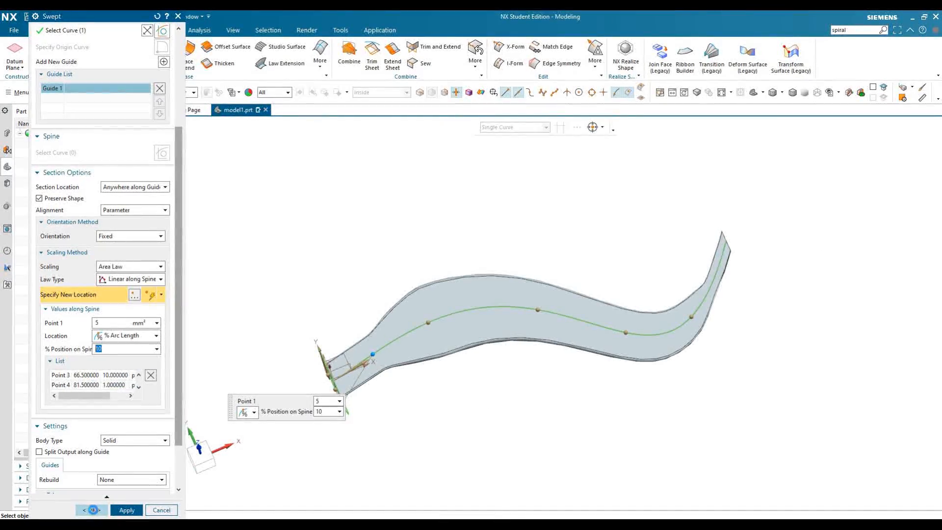
middle_click_drag(429, 339, 436, 344)
scroll(28, 443, "down", 1)
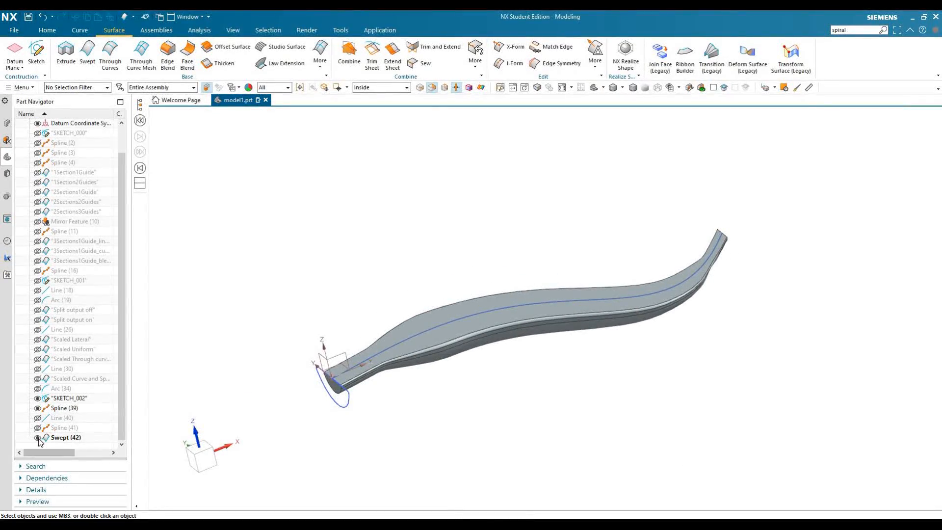
Step: Hide Swept (42) and start a new Swept with the SKETCH_002 profile as section and Spline (39) as guide
left_click(38, 438)
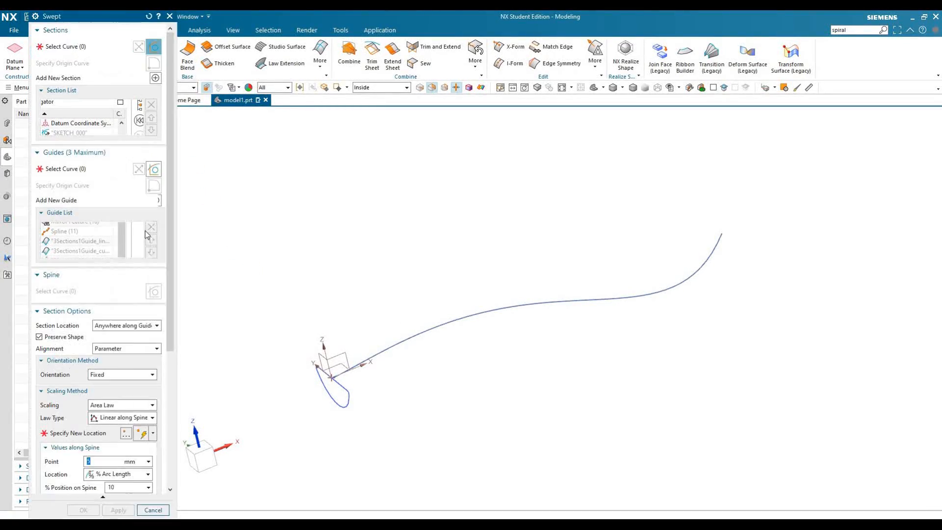
middle_click(127, 225)
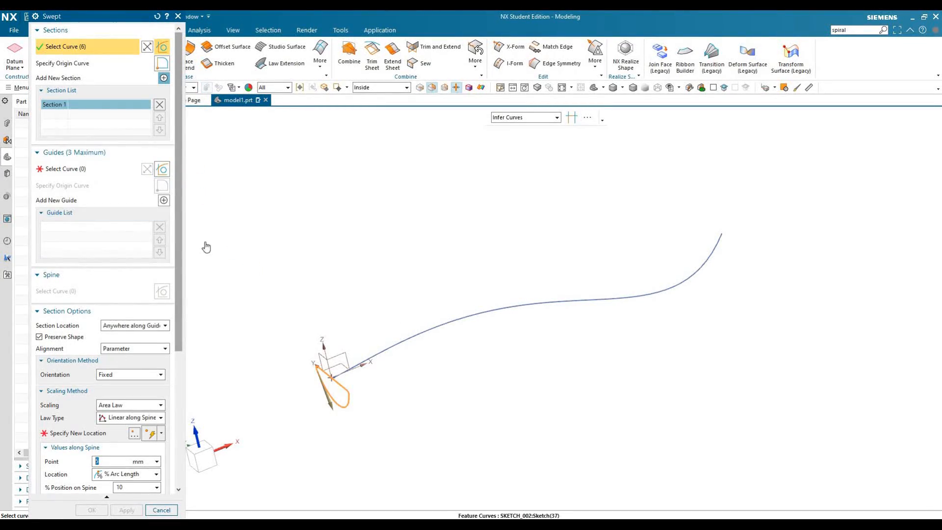
left_click(369, 356)
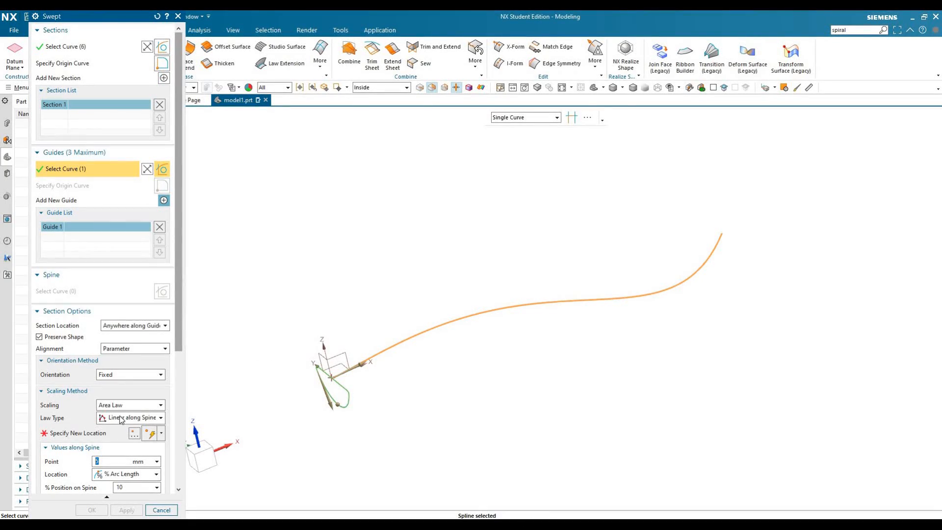
Step: Change the scaling to a Linear Blending Function and create the Swept body
left_click(130, 405)
left_click(125, 422)
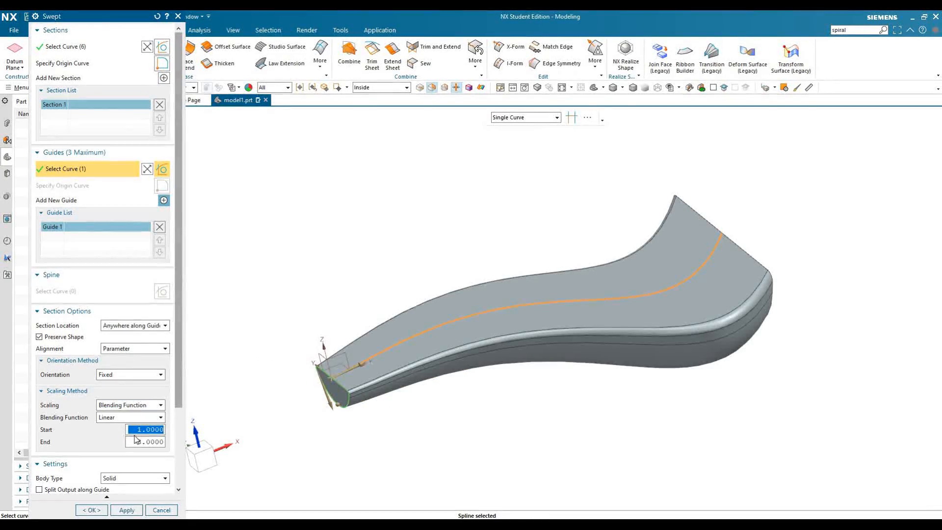
left_click(91, 509)
Step: Hide Swept (43) and start a new Swept with the SKETCH_002 profile as section, Spline (39) as guide and scaling by Another Curve
left_click(38, 437)
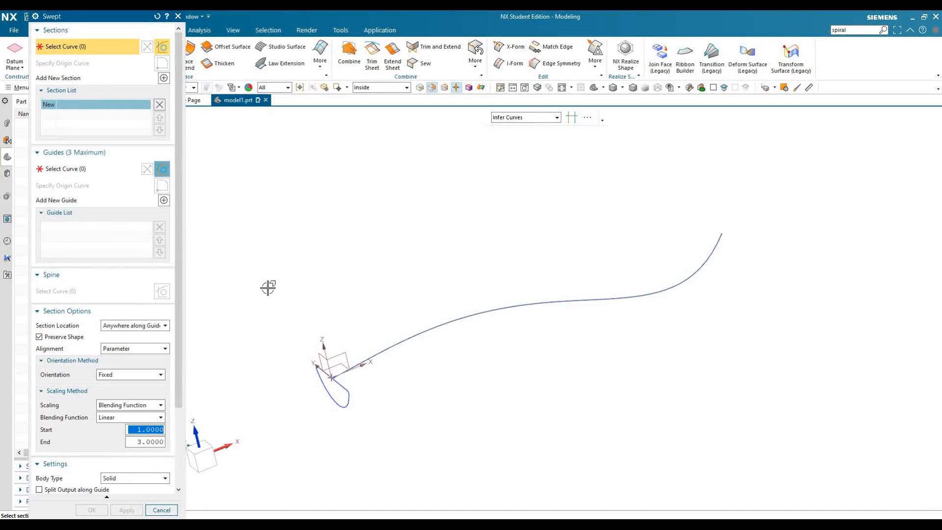
left_click(319, 378)
middle_click(320, 343)
left_click(371, 356)
left_click(135, 405)
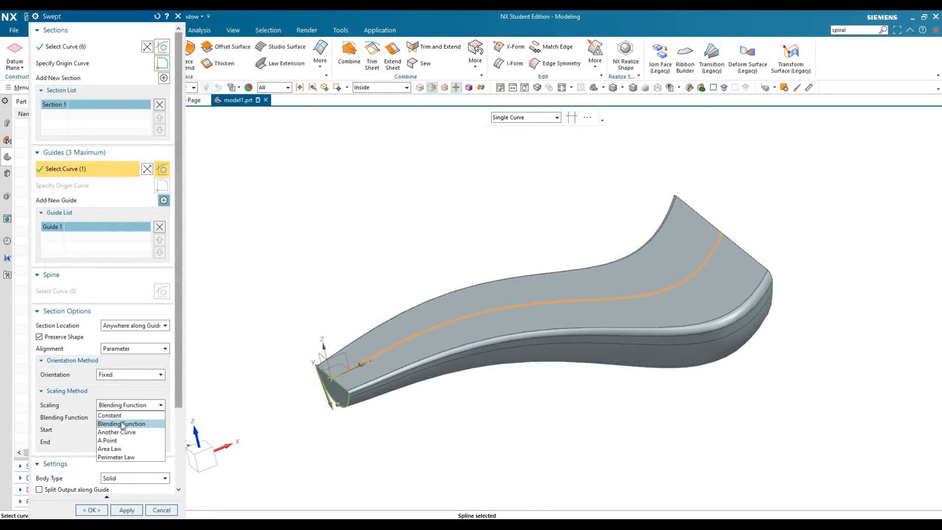
left_click(135, 433)
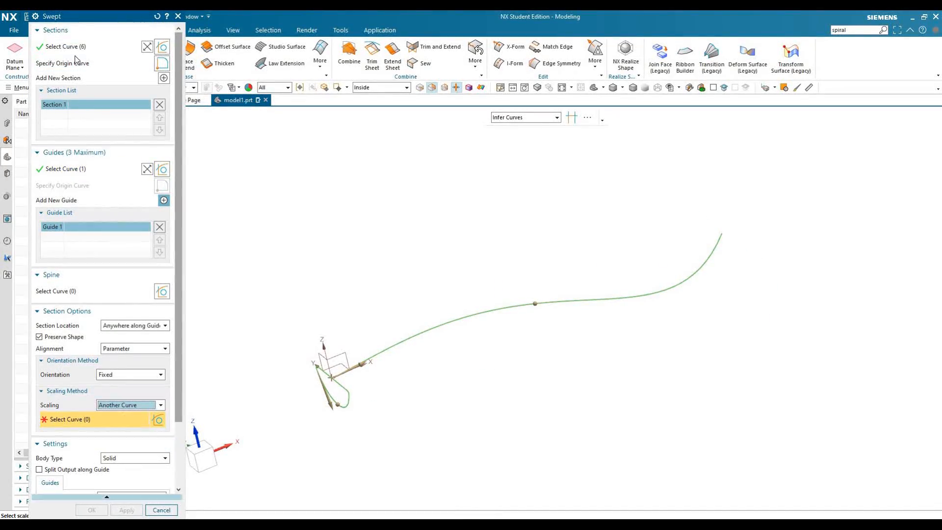
Step: Show Spline (41), select it as the scaling curve, create the Swept body and finish the command
left_click_drag(98, 16, 173, 24)
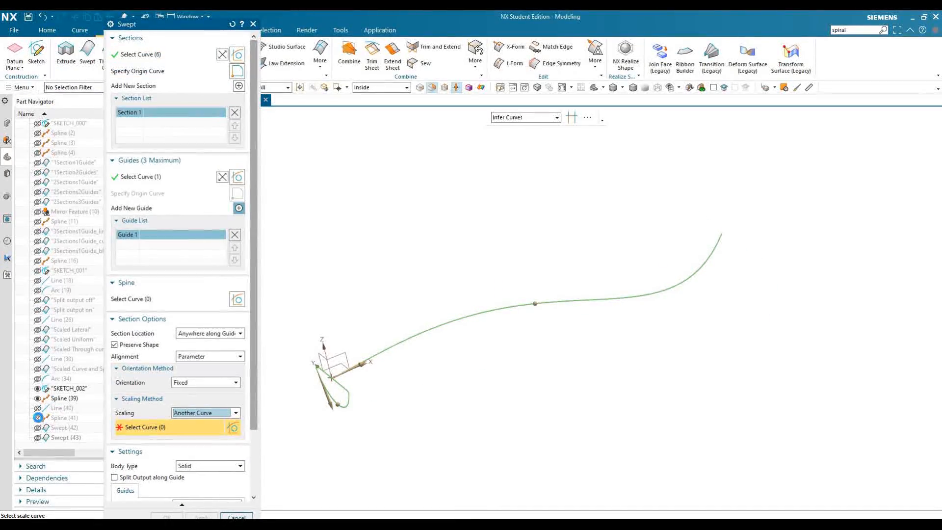
left_click(37, 417)
middle_click_drag(420, 382, 418, 393)
scroll(394, 385, "down", 2)
left_click(373, 392)
mouse_move(444, 427)
middle_mouse_down()
mouse_move(456, 435)
mouse_move(443, 434)
middle_mouse_up()
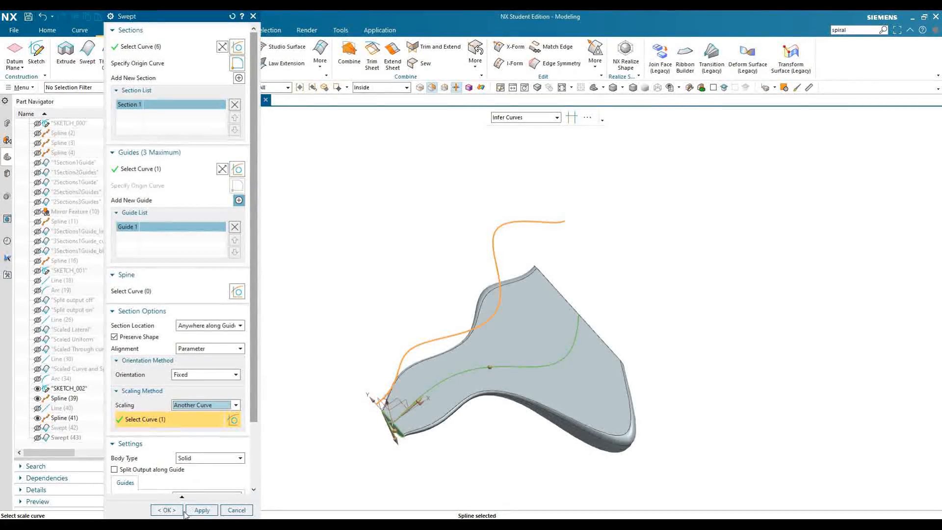
left_click(201, 510)
left_click(237, 511)
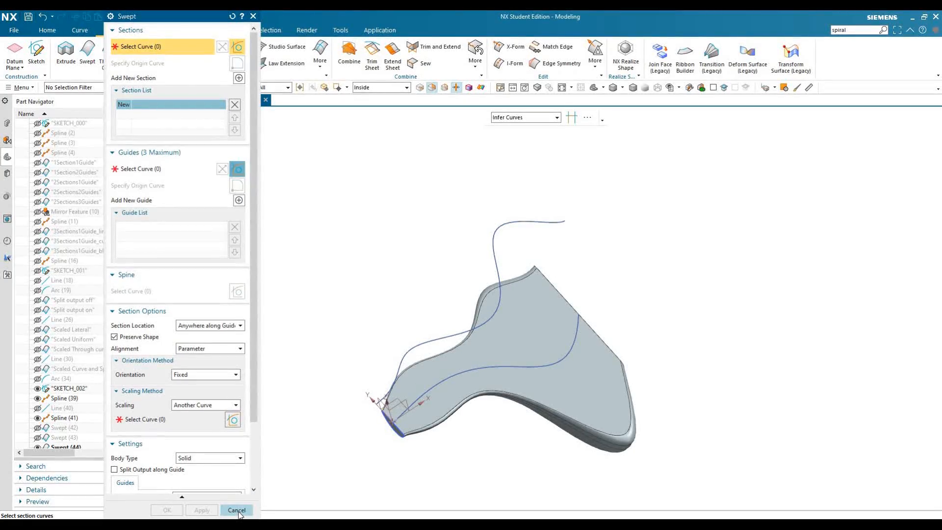
left_click(236, 510)
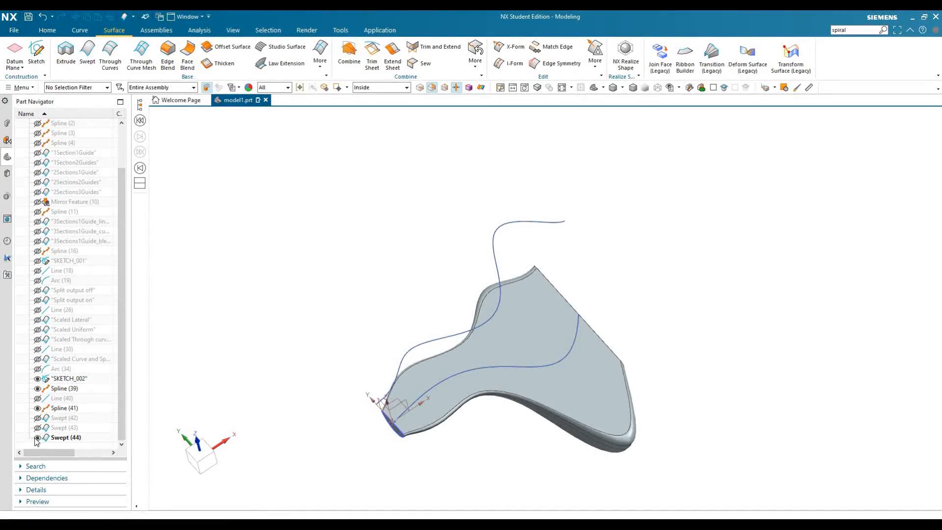
Step: Hide Swept (44) and Spline (39), show Line (40), and start a Constant-scaled Swept with the SKETCH_002 profile as section and Line (40) as guide
left_click(37, 437)
left_click(37, 398)
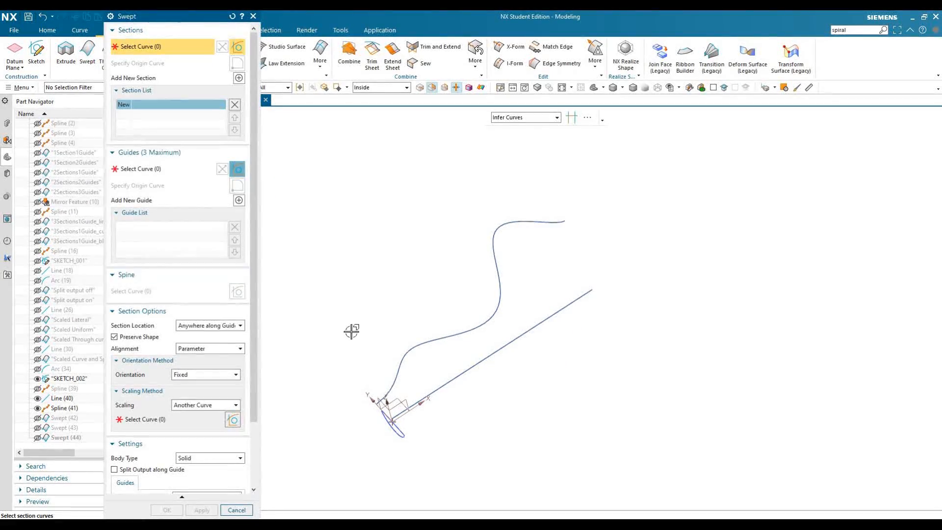
left_click(399, 438)
middle_click(444, 386)
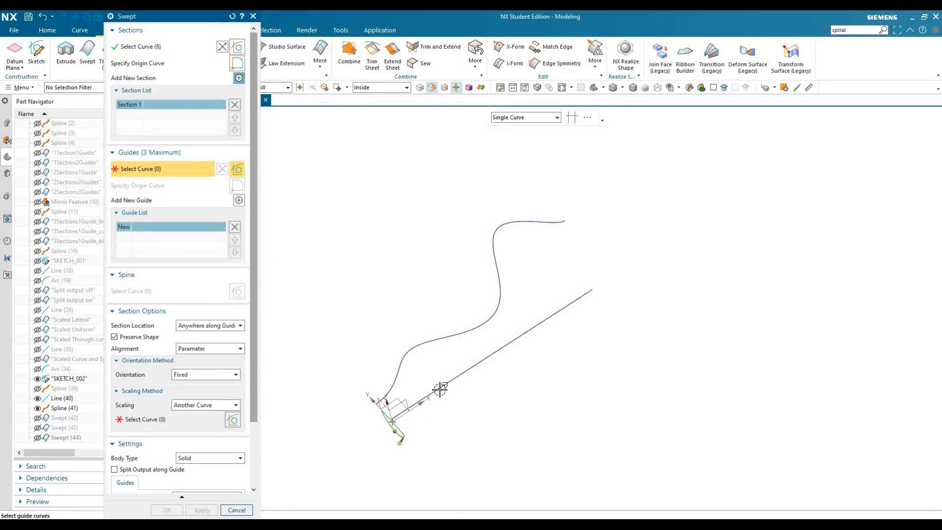
left_click(444, 387)
left_click(206, 405)
left_click(197, 414)
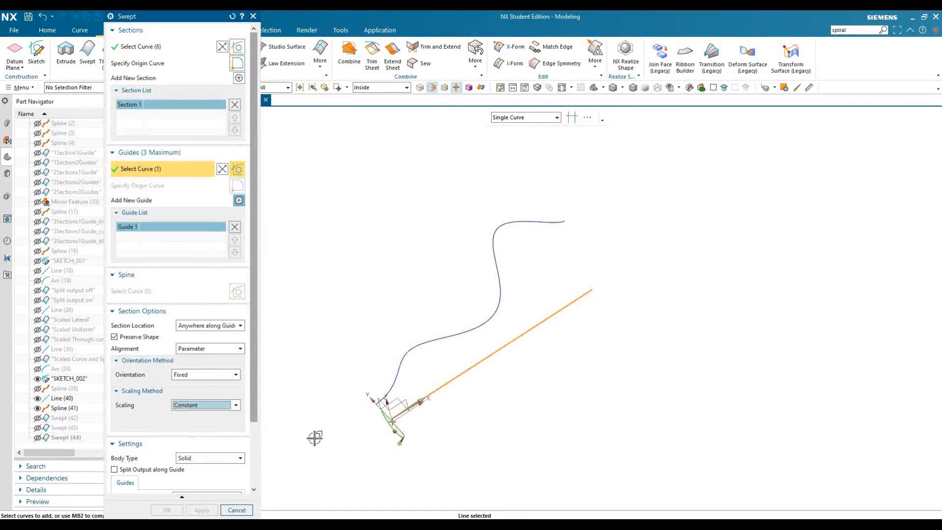
middle_click_drag(446, 360, 463, 339)
Step: Change the scaling to Another Curve, select Spline (41) as the scaling curve and create the Swept body
left_click(206, 405)
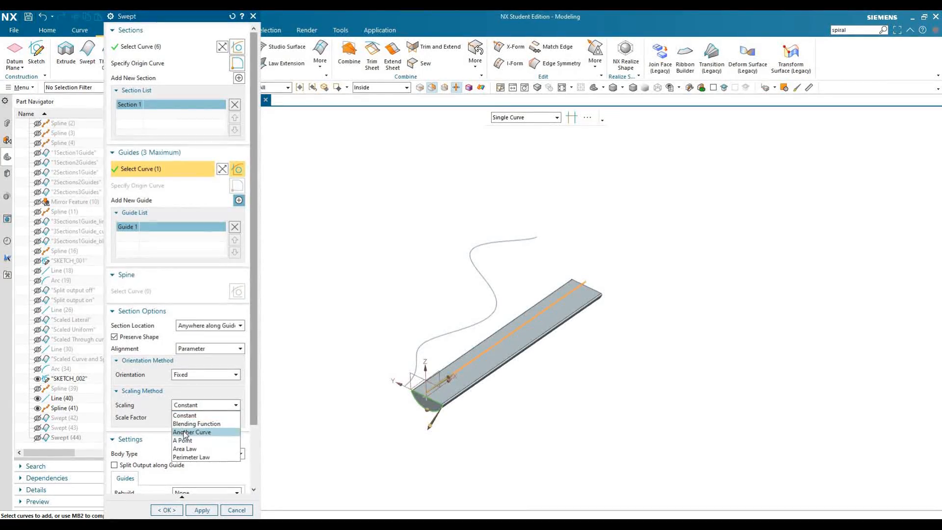
left_click(187, 432)
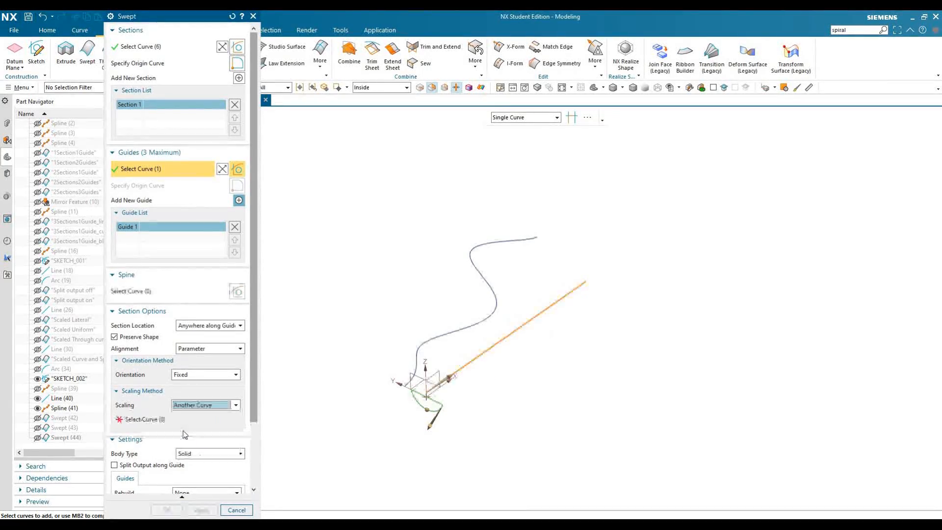
left_click(413, 364)
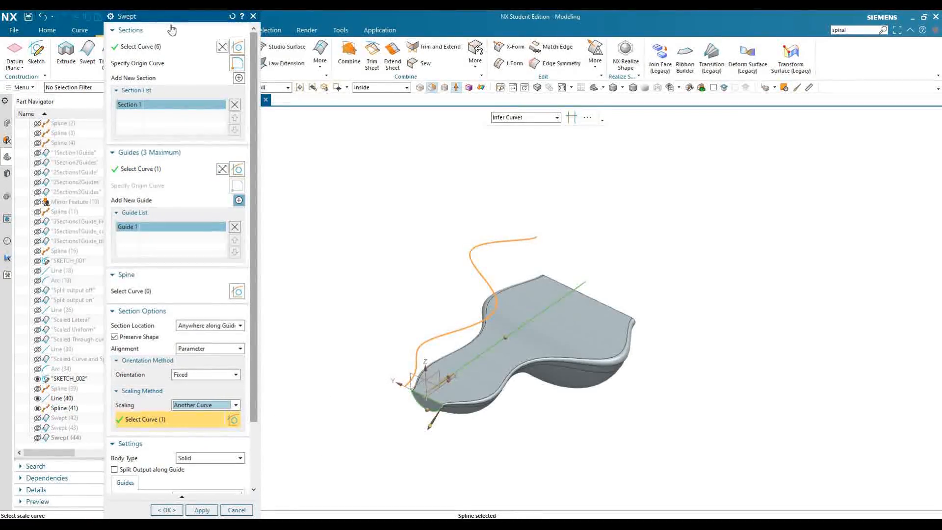
left_click_drag(107, 15, 17, 15)
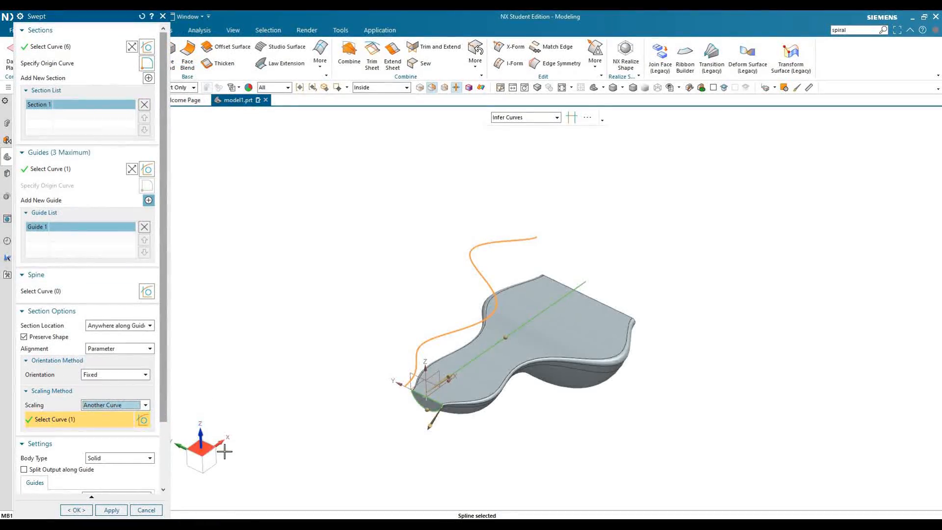
key("F8")
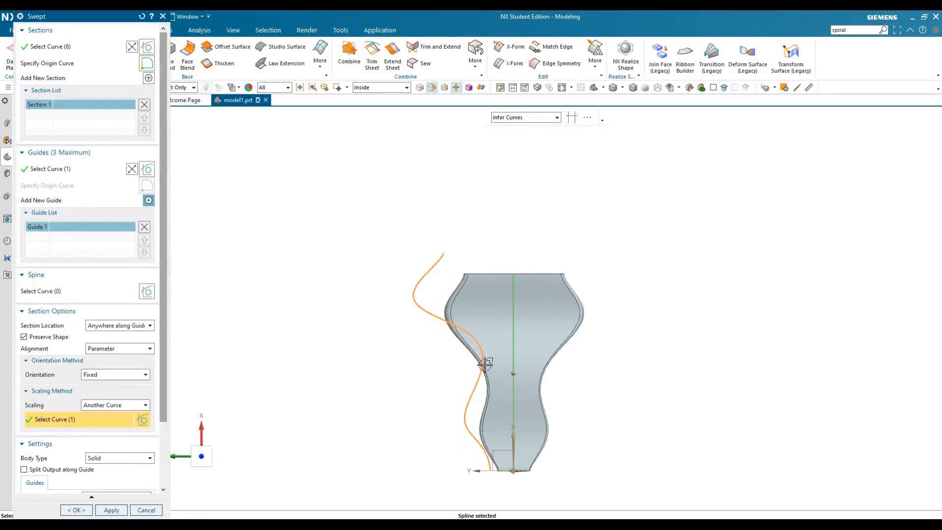
scroll(484, 363, "down", 2)
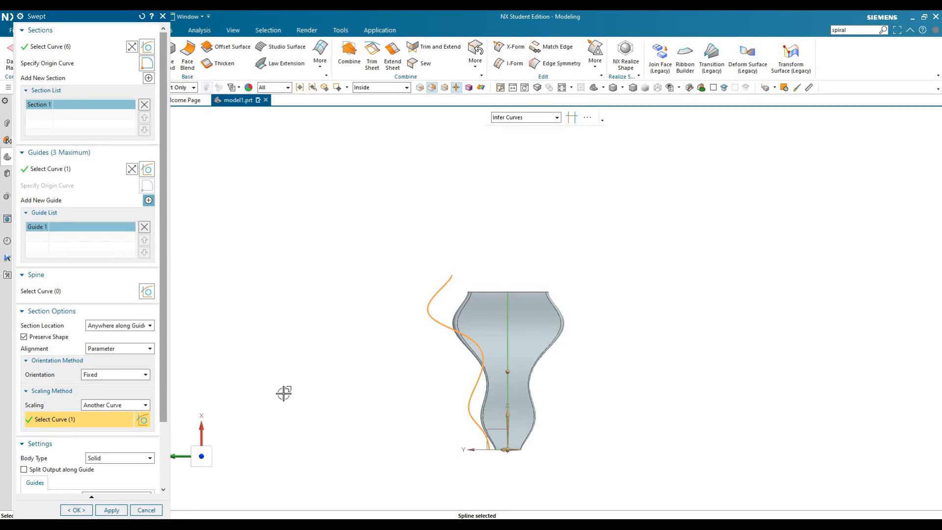
left_click(76, 511)
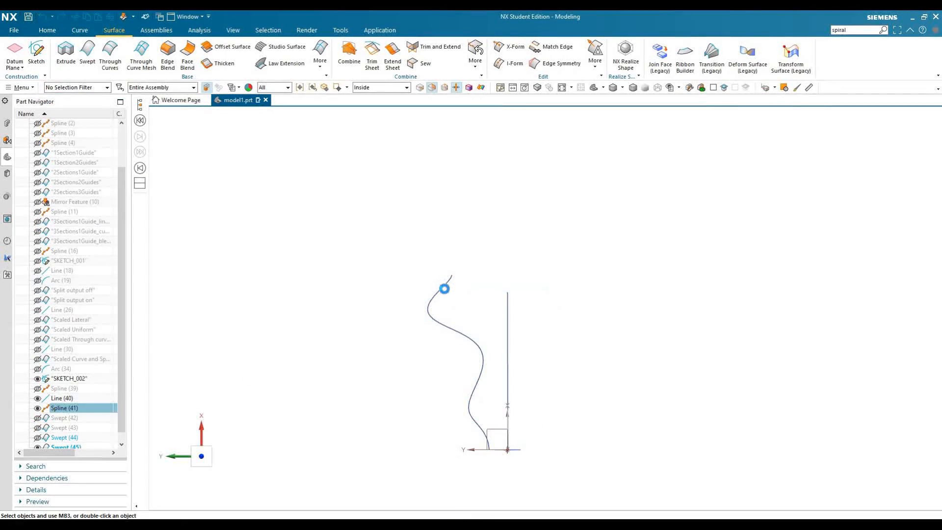
Step: Edit Spline (41) by moving its far end point closer to Line (40) so the Swept body updates
double_click(450, 277)
left_click_drag(451, 276, 464, 297)
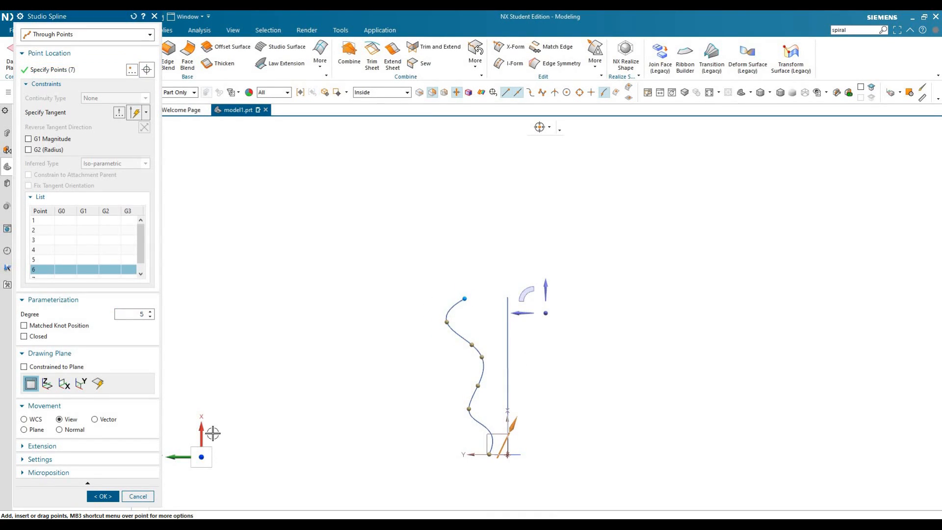
left_click(103, 497)
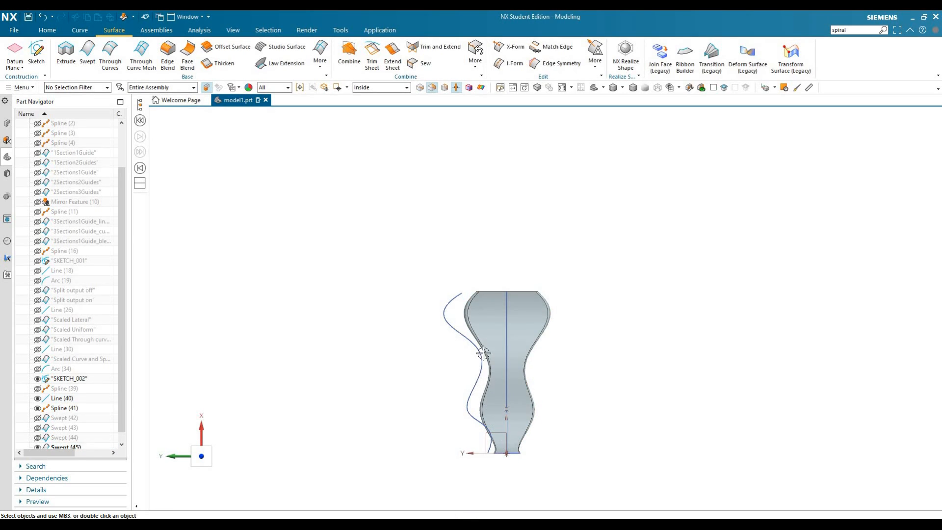
middle_click_drag(443, 425, 431, 410)
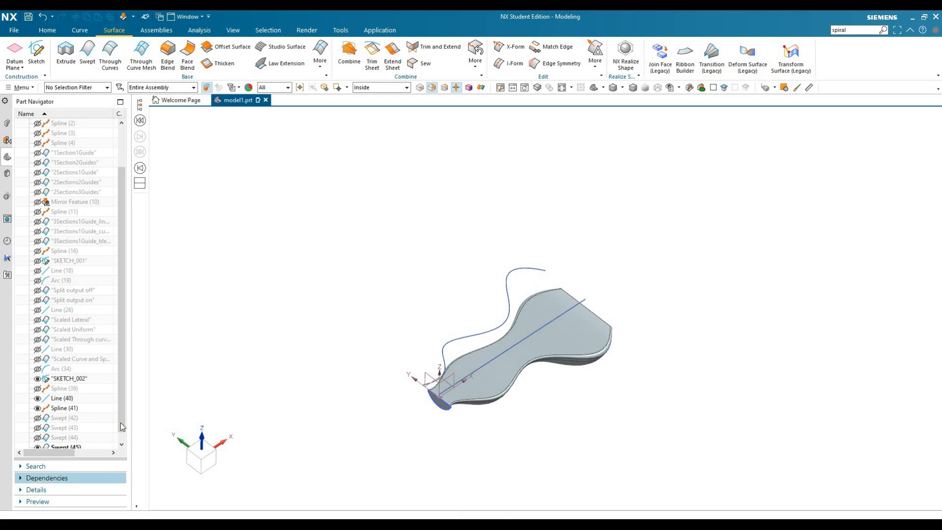
Step: Leave only SKETCH_002 and Spline (39) shown, and start a new Swept with them as section and guide, using Constant scaling
scroll(63, 443, "down", 1)
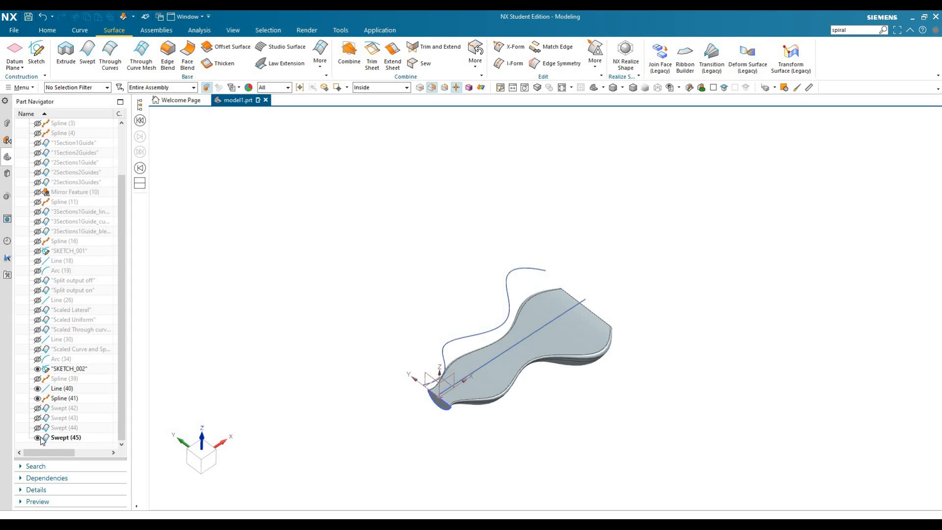
left_click(38, 438)
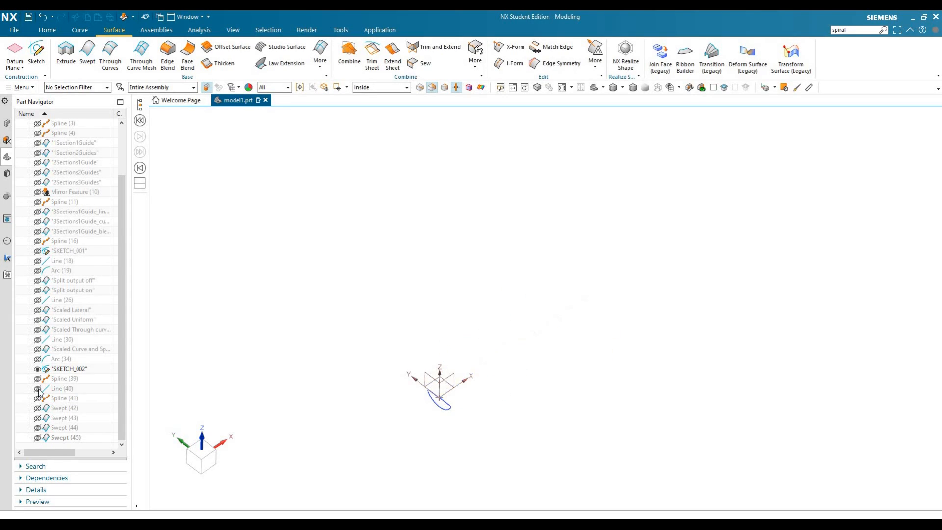
left_click(86, 52)
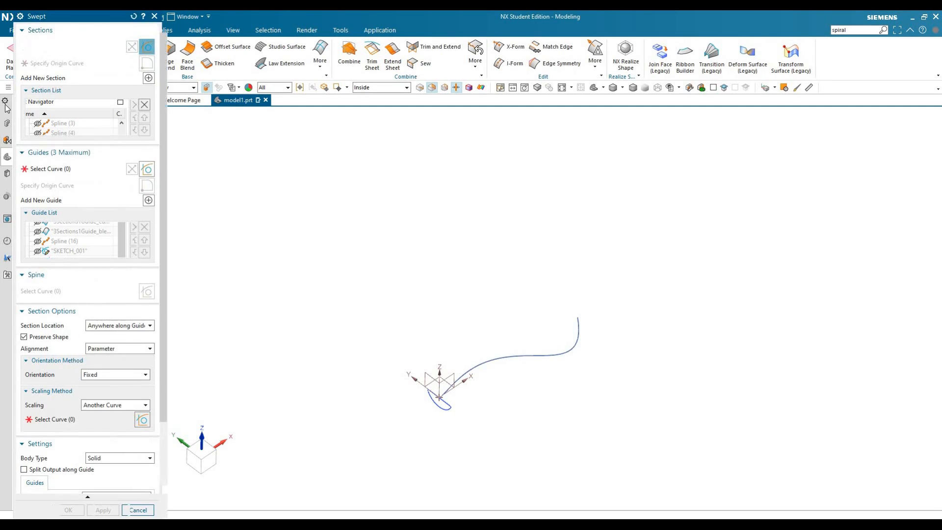
left_click(433, 406)
left_click(111, 171)
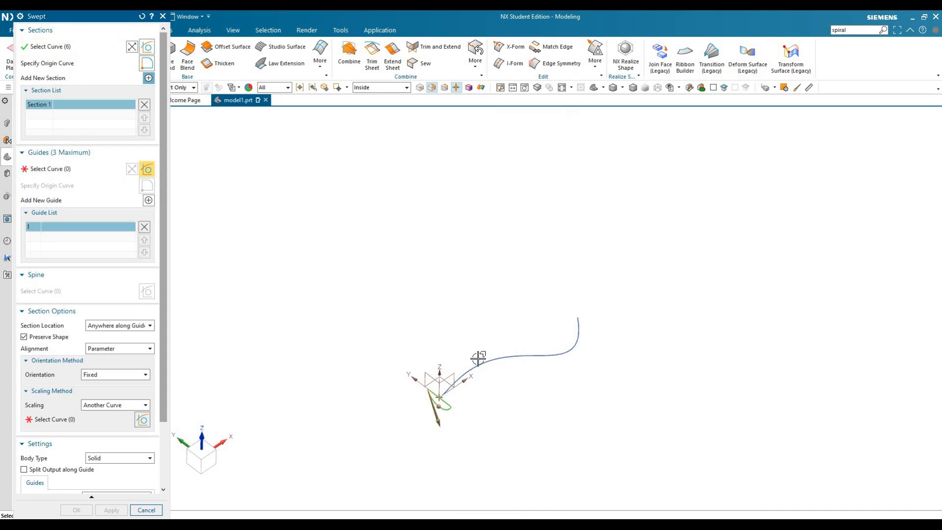
left_click(472, 383)
left_click(113, 405)
left_click(99, 414)
scroll(471, 407, "up", 4)
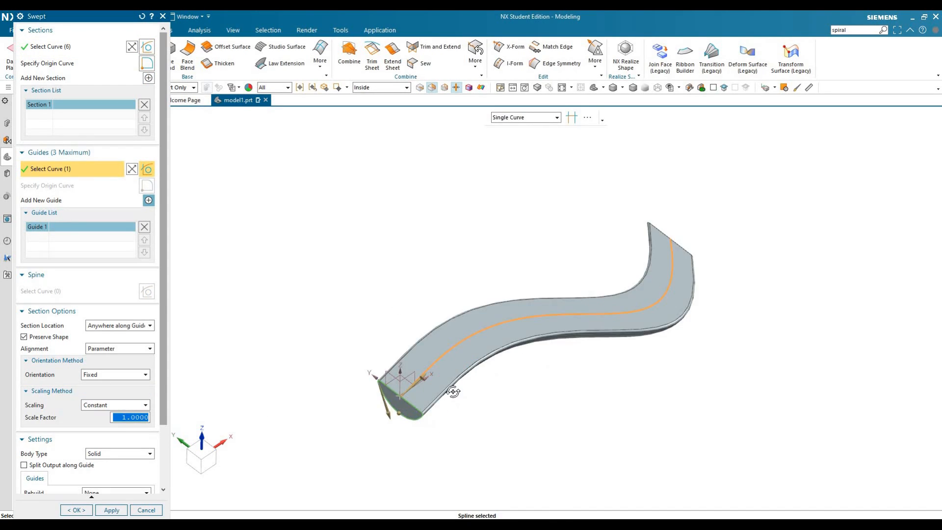
Step: Change the scaling to A Point, place the point on the guide spline and slide it to a curve length of 21 mm
left_click(96, 405)
left_click(91, 441)
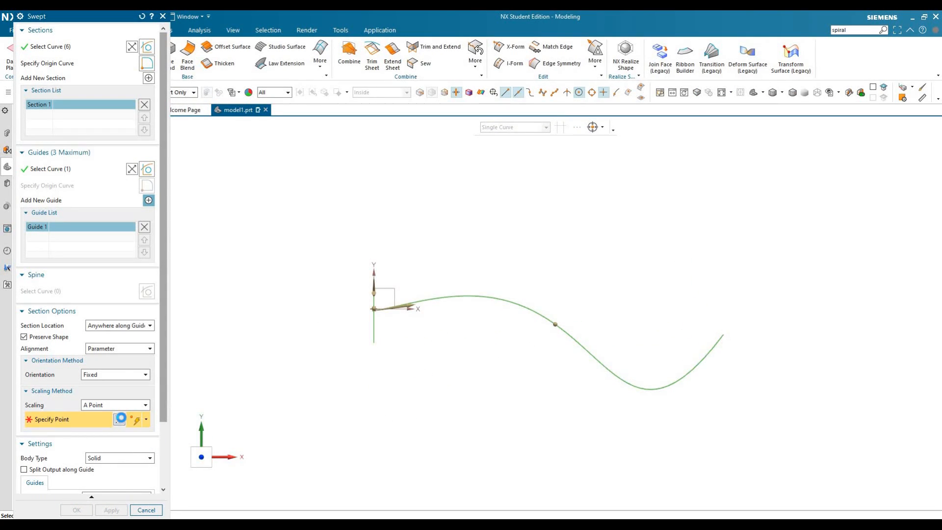
left_click(119, 418)
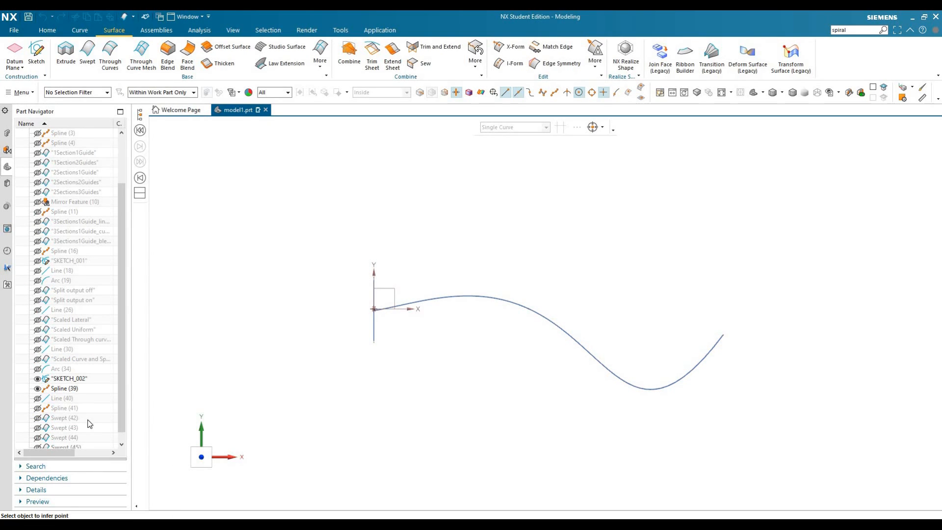
left_click(114, 35)
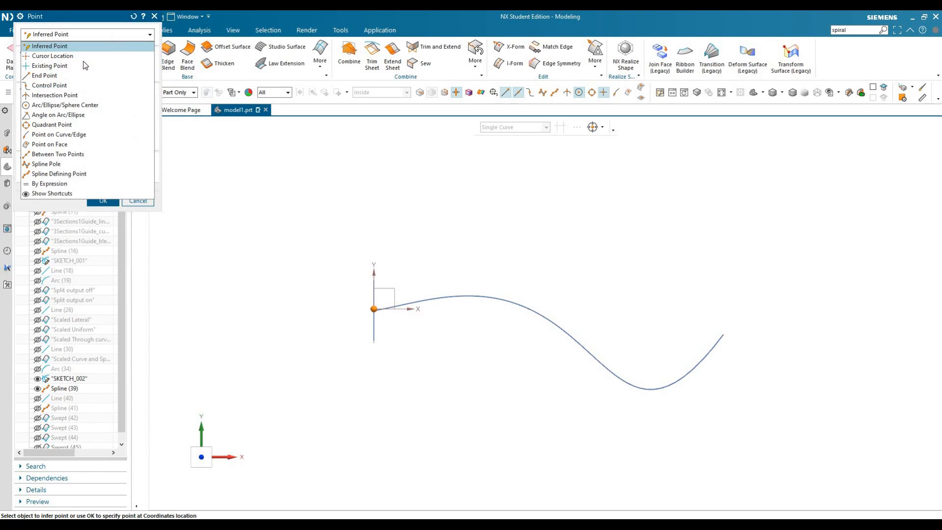
left_click(59, 134)
left_click(550, 326)
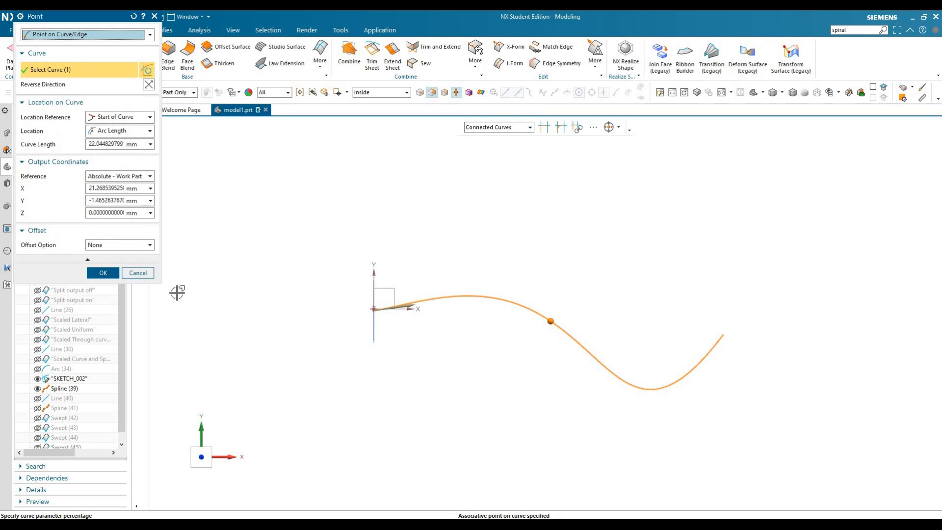
left_click(104, 274)
middle_click_drag(479, 364, 288, 386)
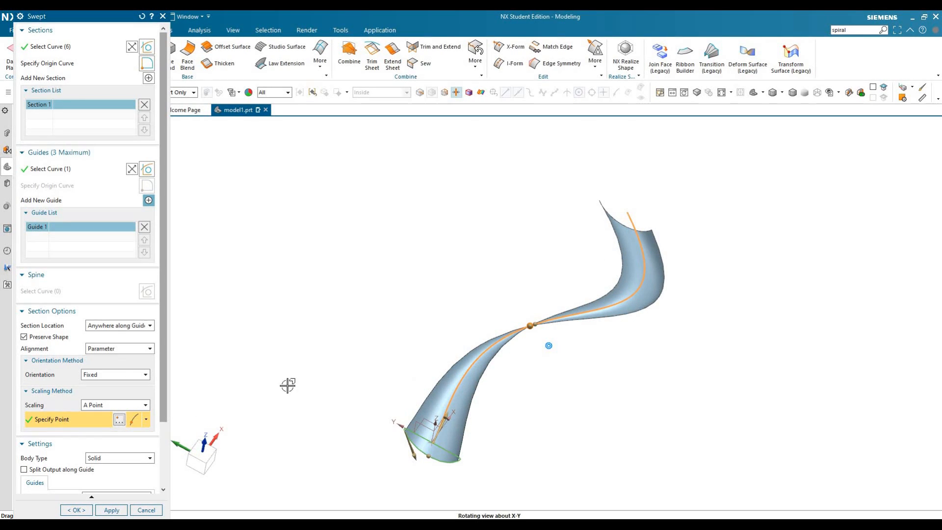
left_click_drag(529, 324, 507, 294)
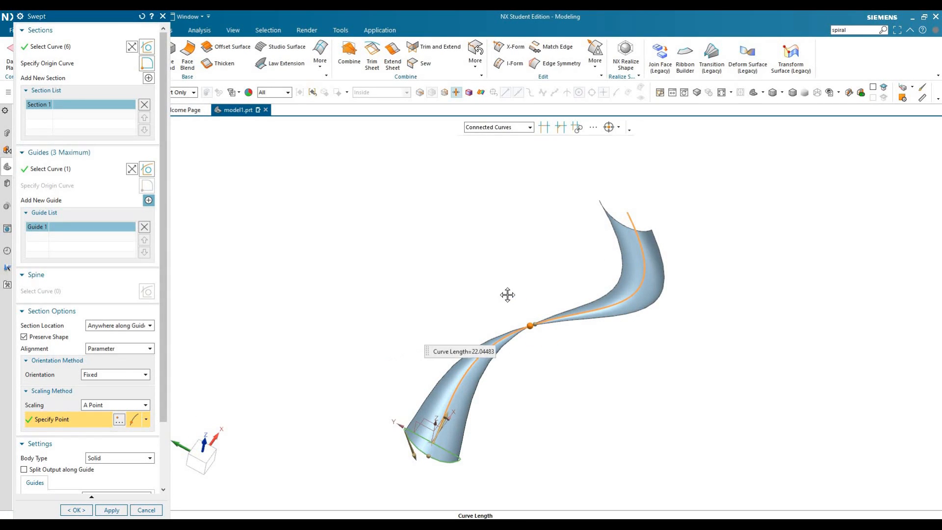
Step: Redefine the scaling point as a Cursor Location point placed freely beside the guide spline in a top view
middle_click(116, 427)
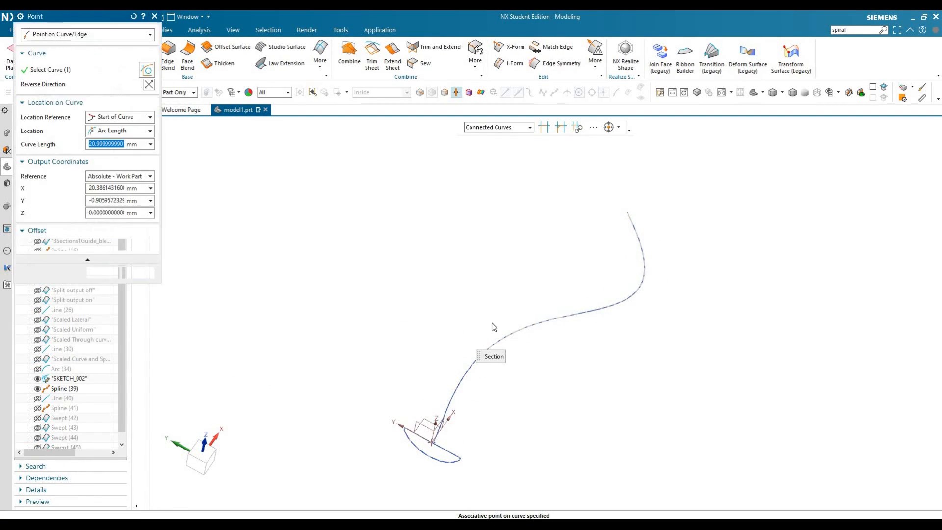
left_click(201, 450)
left_click(107, 33)
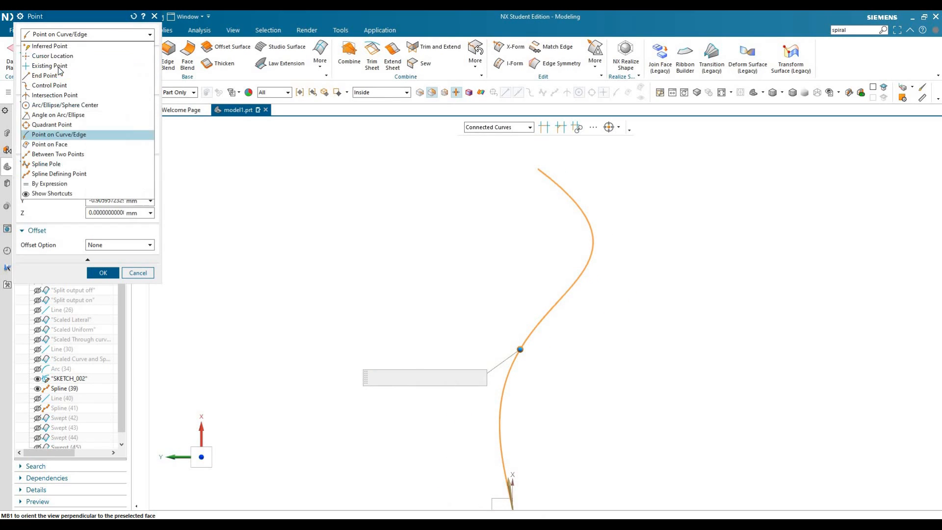
left_click(54, 65)
left_click(54, 35)
left_click(52, 55)
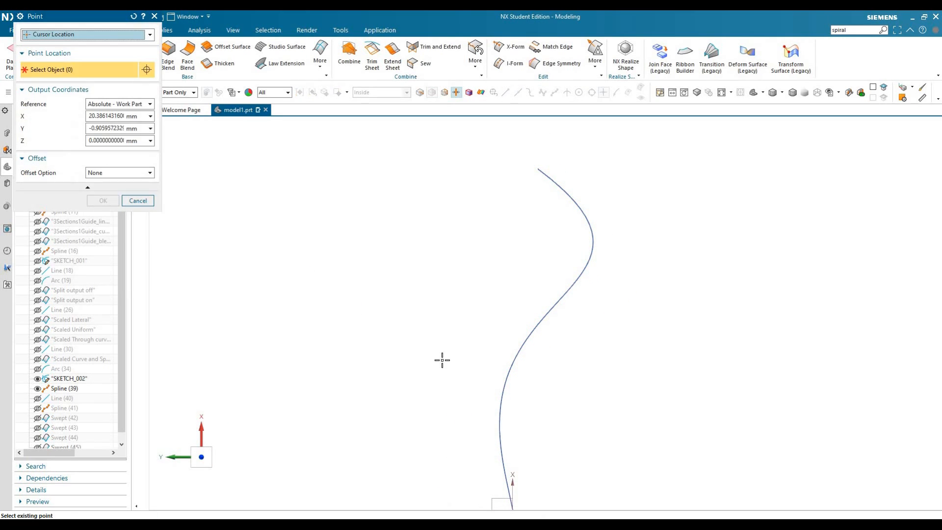
left_click(462, 328)
middle_click(408, 325)
Step: Move the free scaling point from beside the guide spline to near the spline's far end to reshape the sweep
middle_click_drag(467, 330, 514, 287)
left_click_drag(503, 244, 473, 216)
left_click_drag(562, 241, 660, 260)
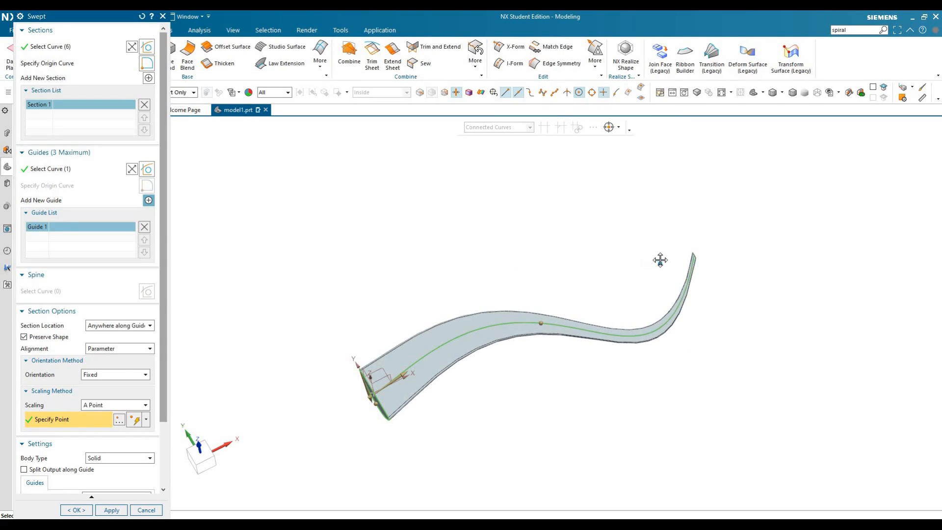
Step: Move the free scaling point closer to the guide spline's far end in a top view, create the sweep and leave Swept
left_click(199, 459)
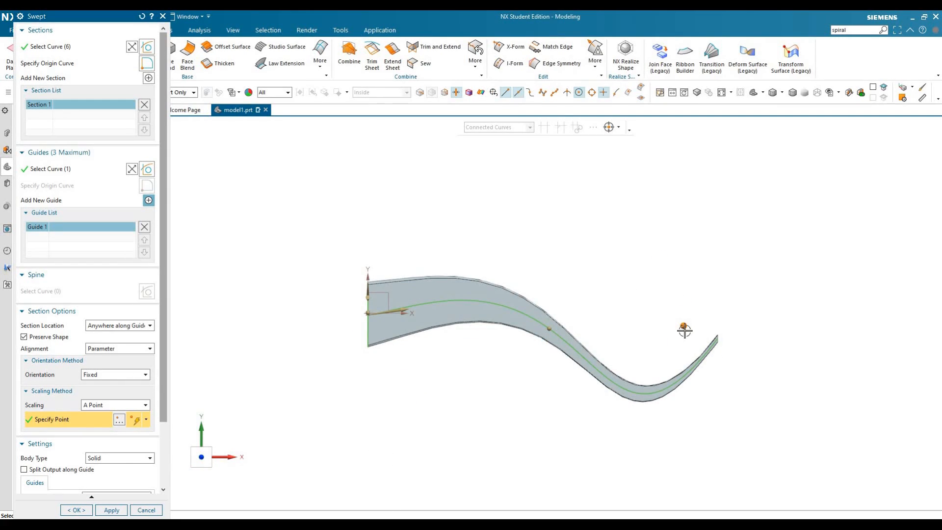
left_click_drag(664, 335, 707, 319)
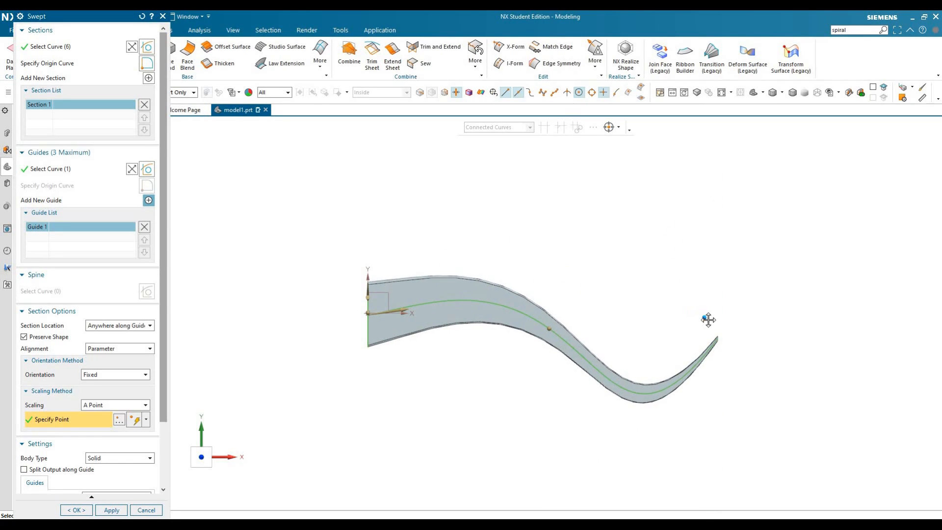
left_click(131, 405)
left_click(109, 510)
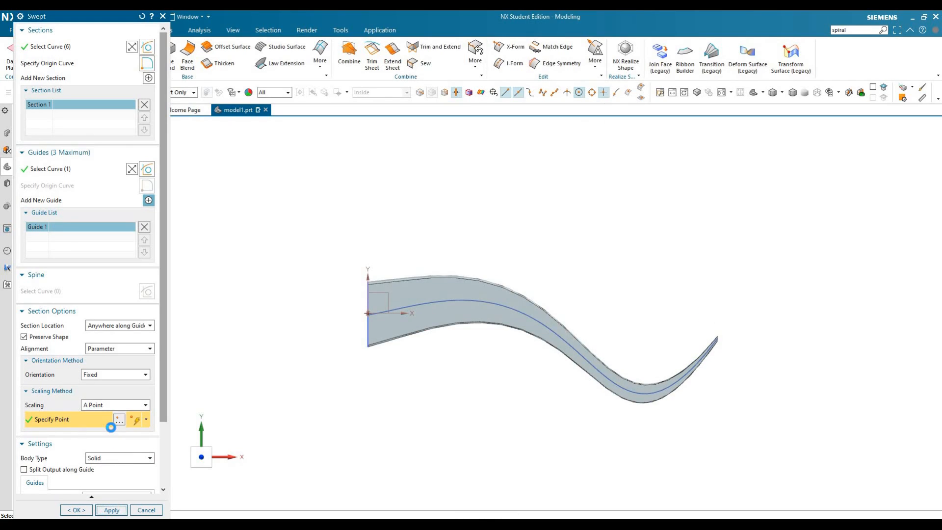
left_click(113, 406)
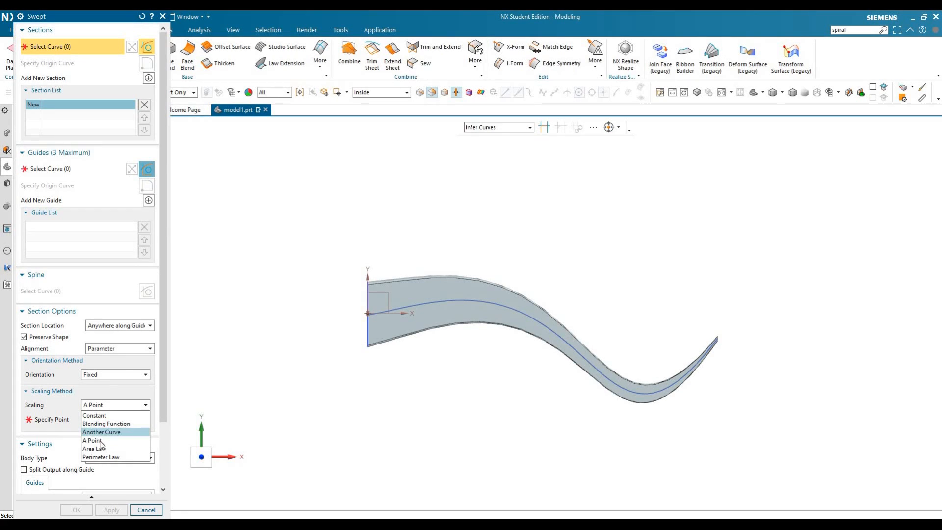
left_click(150, 510)
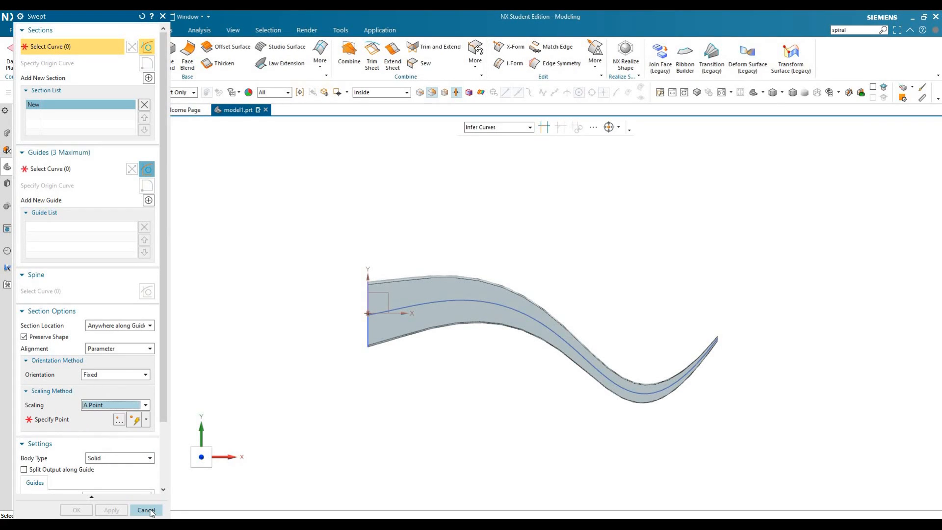
left_click(146, 510)
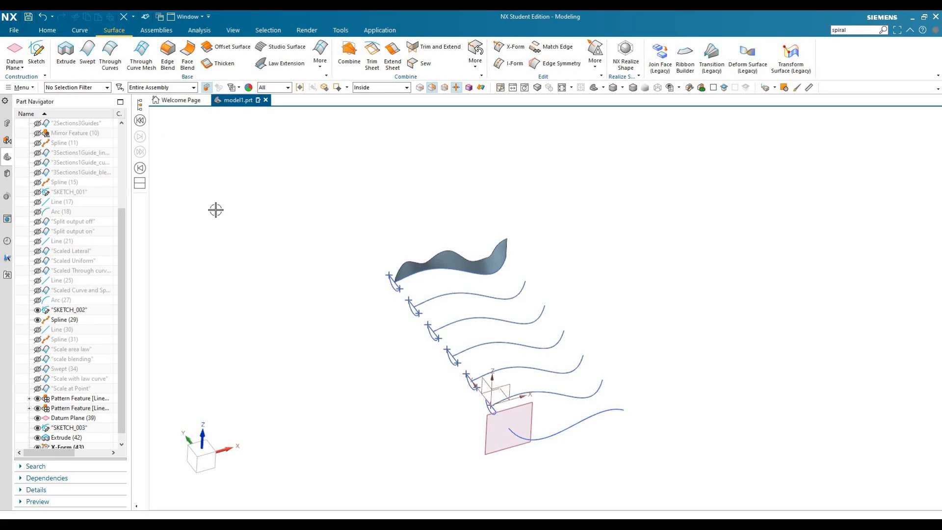
Step: Sweep the first patterned section next to SKETCH_002 along its own spline with Fixed orientation and Constant scaling
left_click(86, 56)
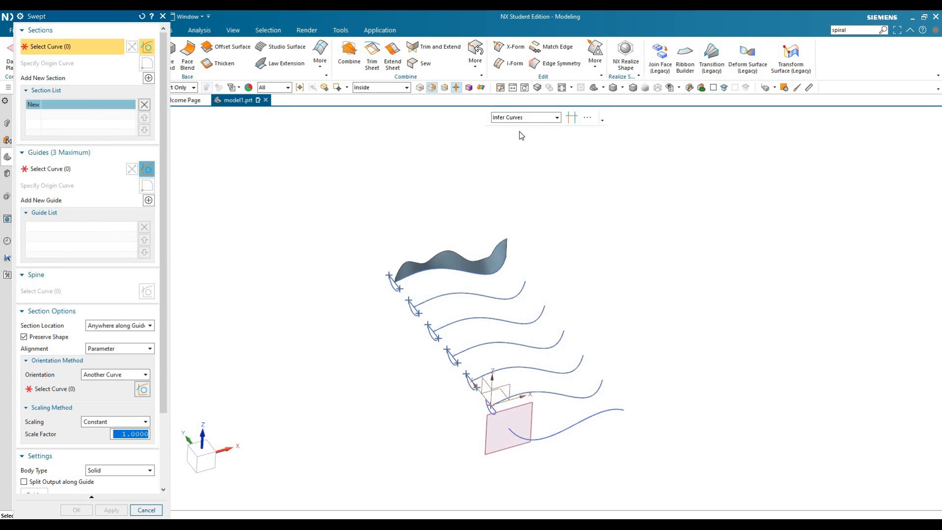
left_click(525, 117)
left_click(505, 188)
scroll(457, 361, "up", 3)
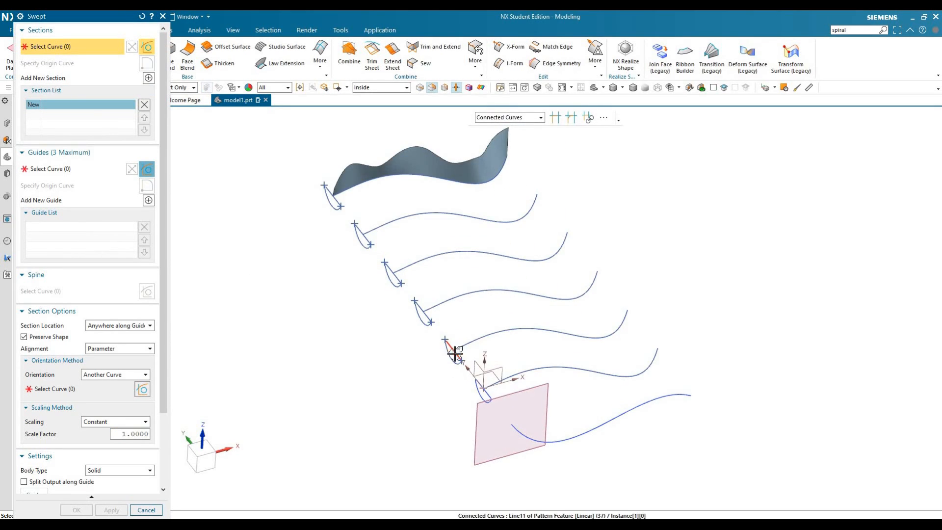
left_click(454, 353)
left_click(42, 172)
left_click(414, 330)
left_click(116, 374)
left_click(101, 384)
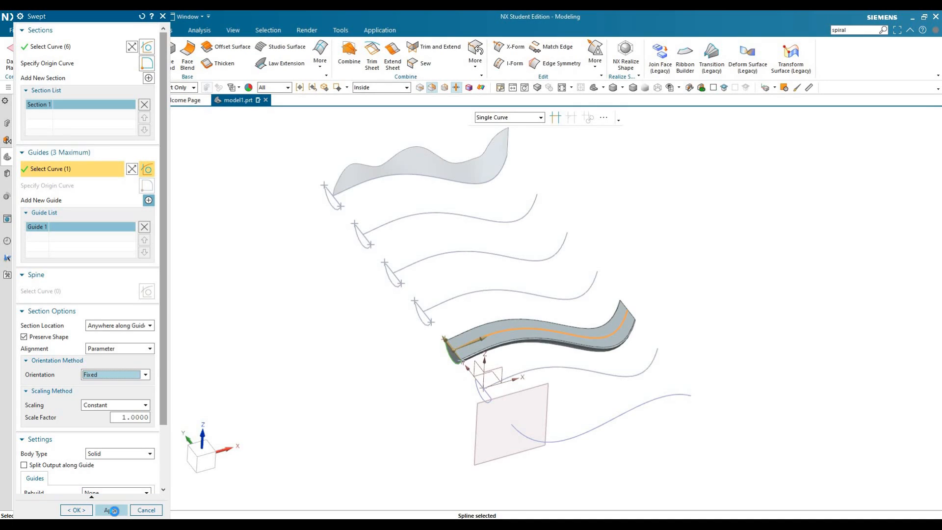
left_click(111, 510)
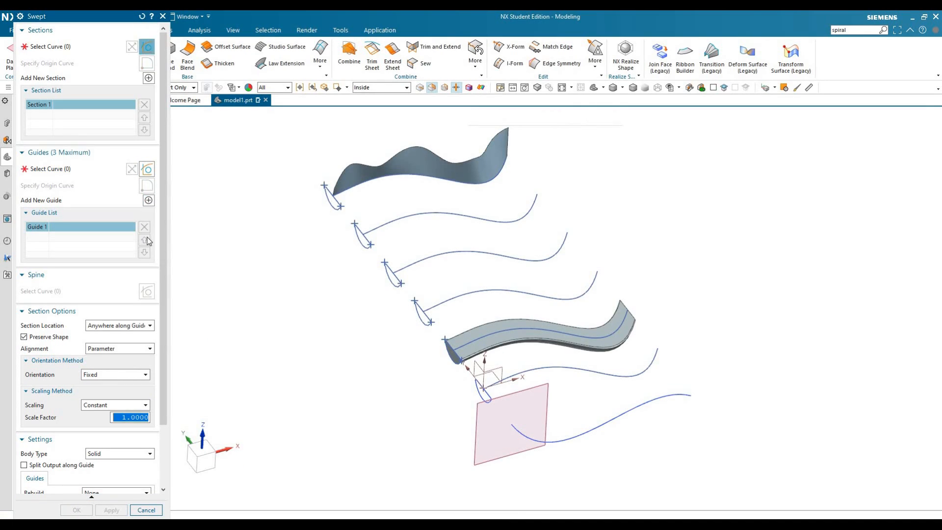
Step: Sweep the second patterned section along its spline, orienting it by Vector Direction along the ZC axis
left_click(426, 316)
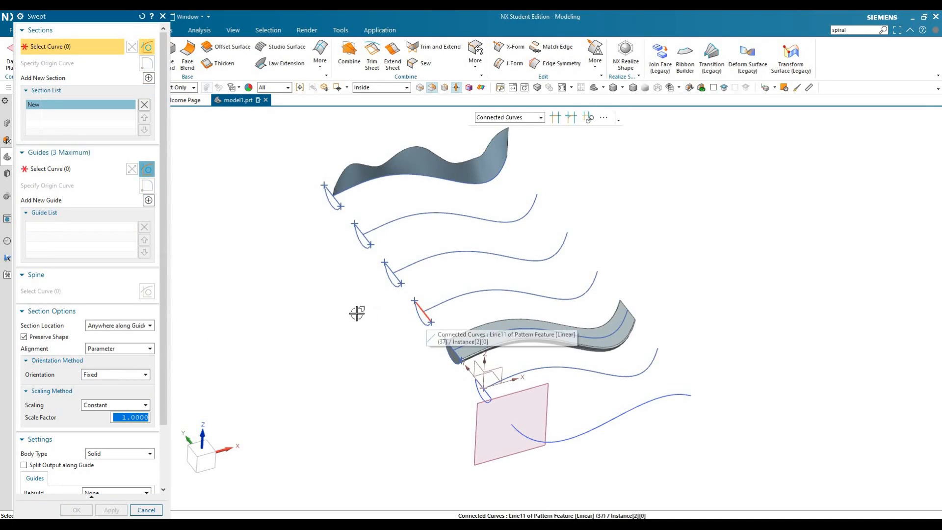
left_click(56, 168)
left_click(435, 306)
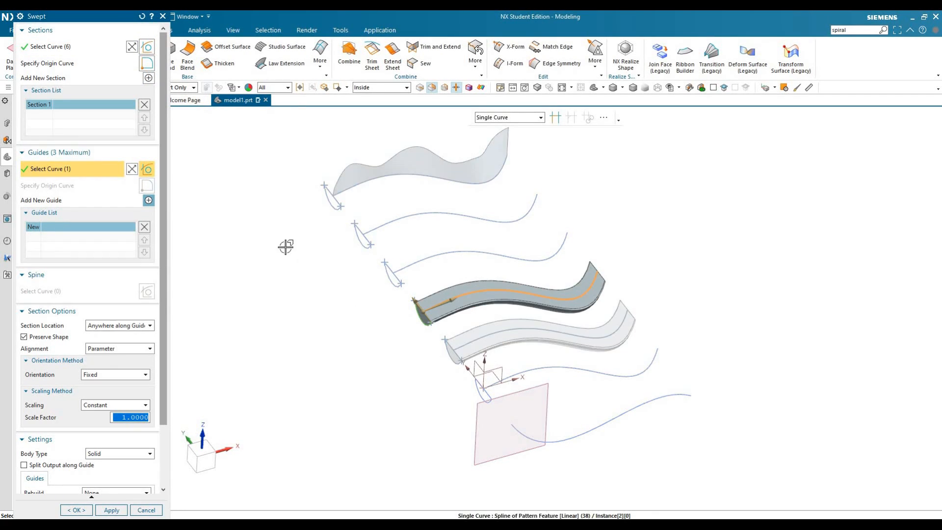
left_click(111, 375)
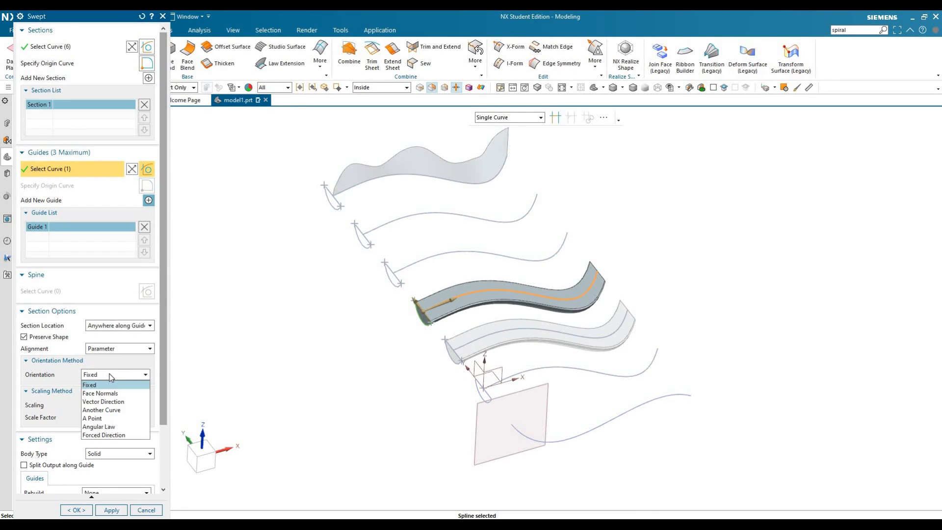
left_click(108, 402)
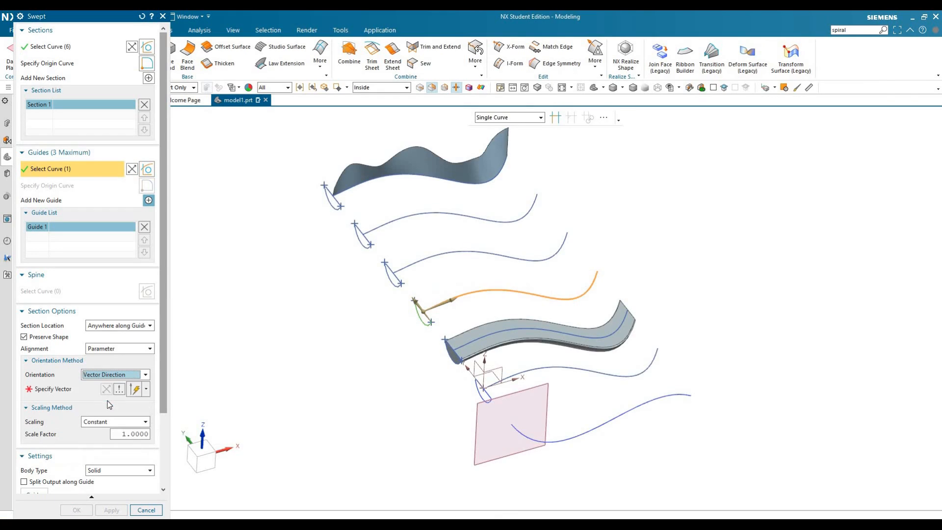
left_click(146, 389)
left_click(140, 301)
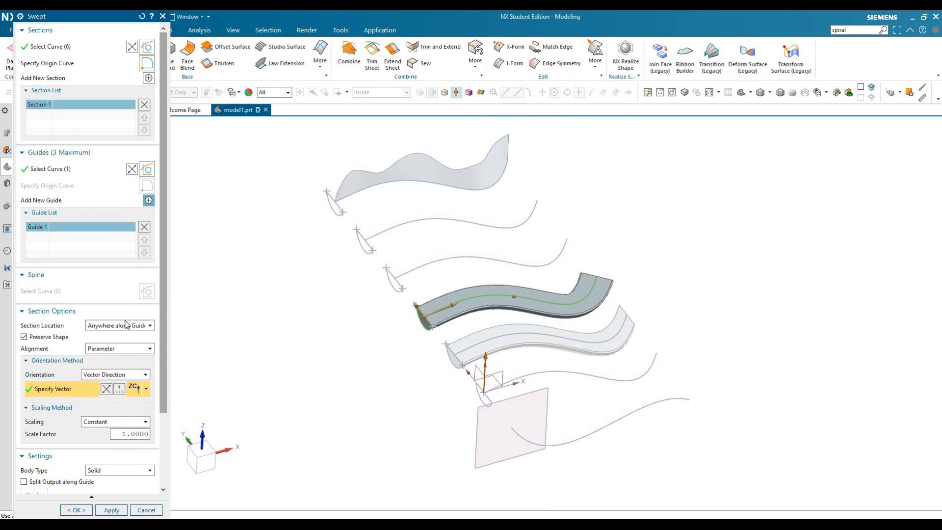
left_click(112, 510)
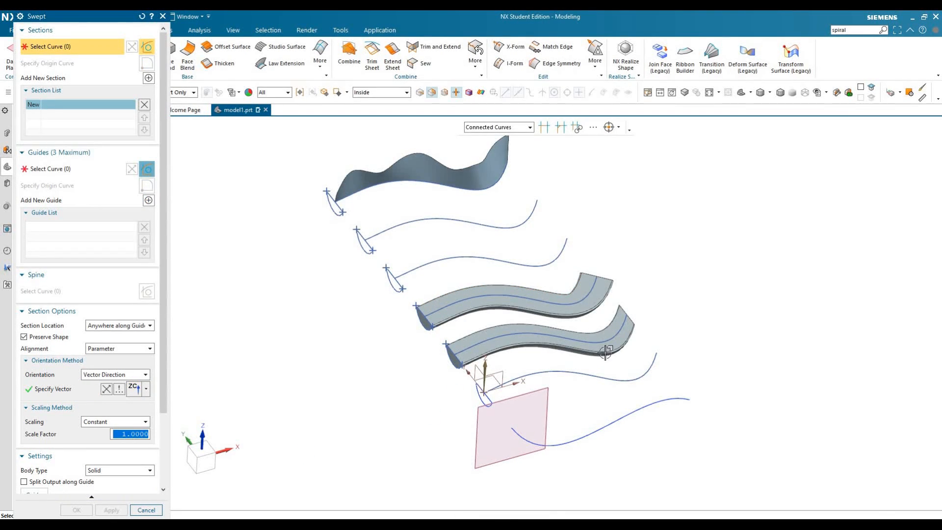
Step: Sweep the farthest patterned section along its spline with Face Normals orientation, using the wavy sheet's face as reference
middle_click_drag(557, 329, 540, 344)
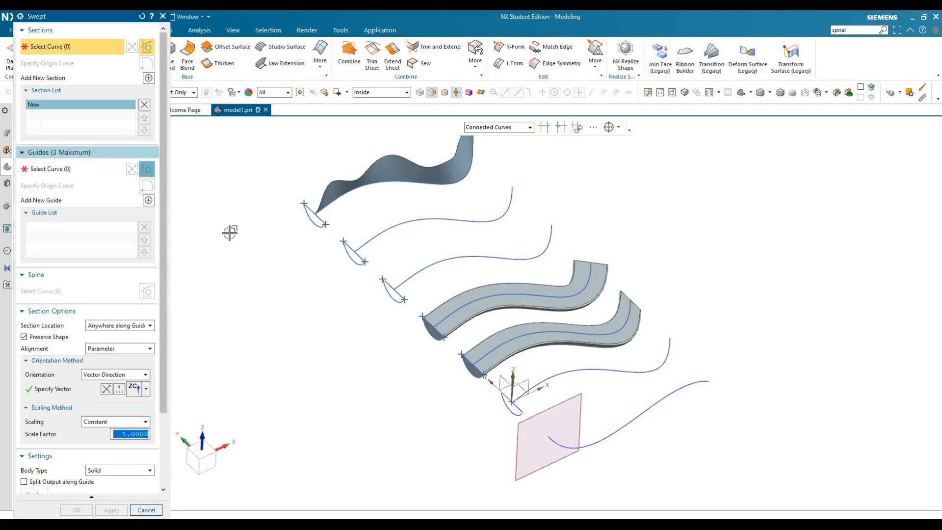
left_click(94, 169)
left_click(327, 209)
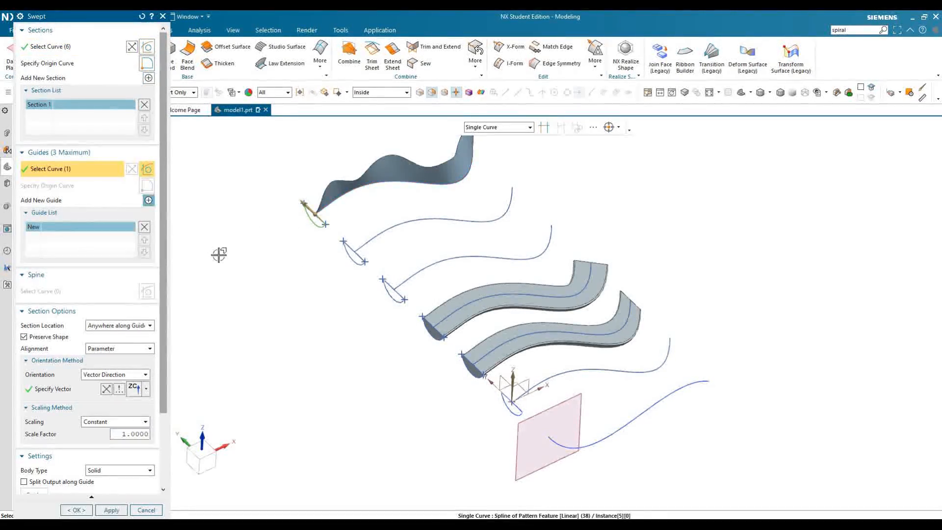
mouse_move(326, 287)
middle_mouse_down()
mouse_move(343, 264)
mouse_move(339, 294)
middle_mouse_up()
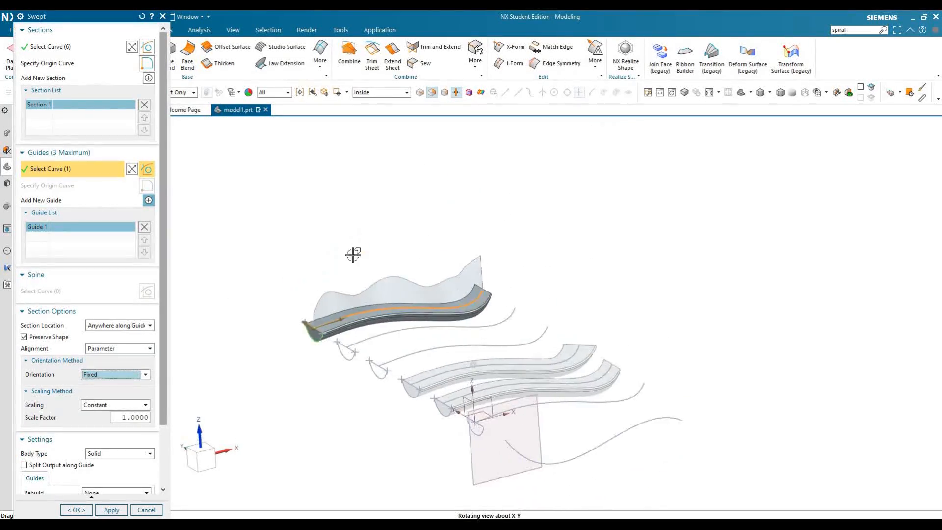
left_click(114, 375)
left_click(100, 391)
left_click(313, 307)
middle_click_drag(270, 352, 301, 361)
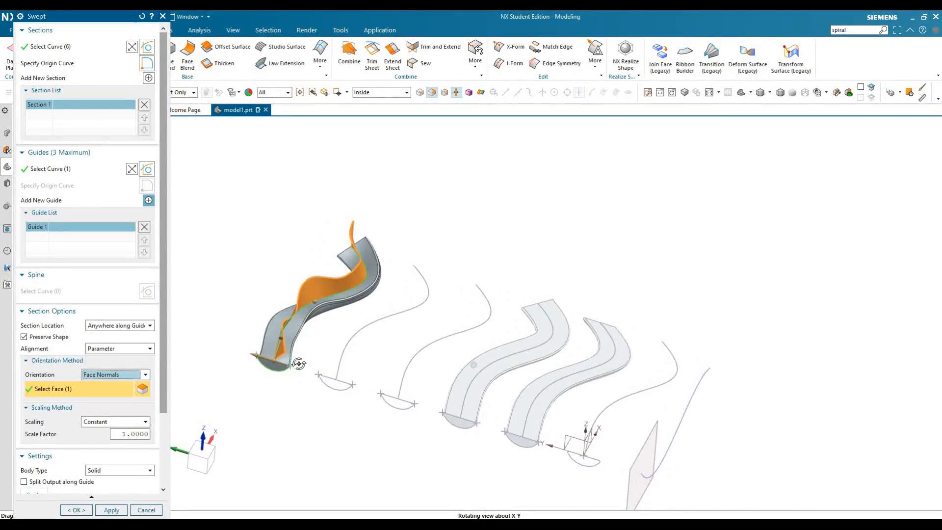
left_click(109, 510)
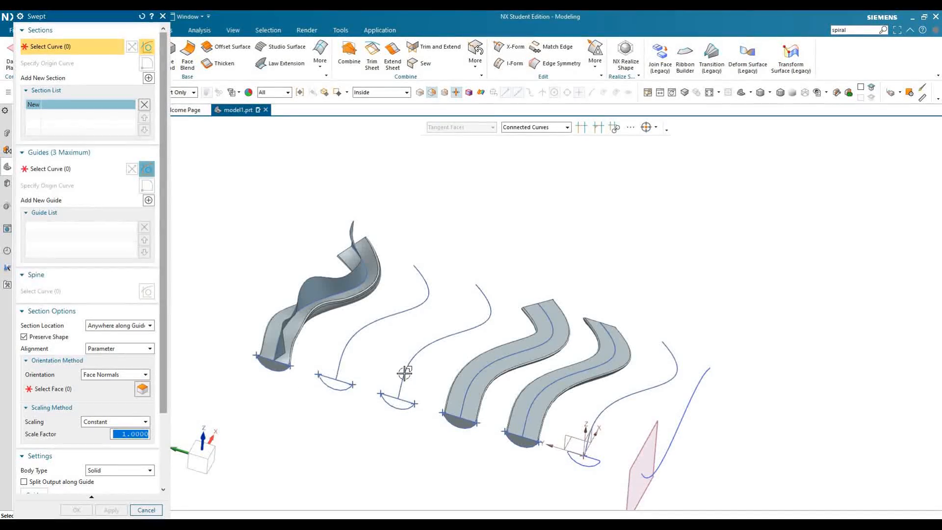
Step: Define a new Swept with SKETCH_002 as section and its spline as guide, using Fixed orientation
scroll(525, 446, "down", 2)
scroll(521, 416, "up", 4)
left_click(527, 411)
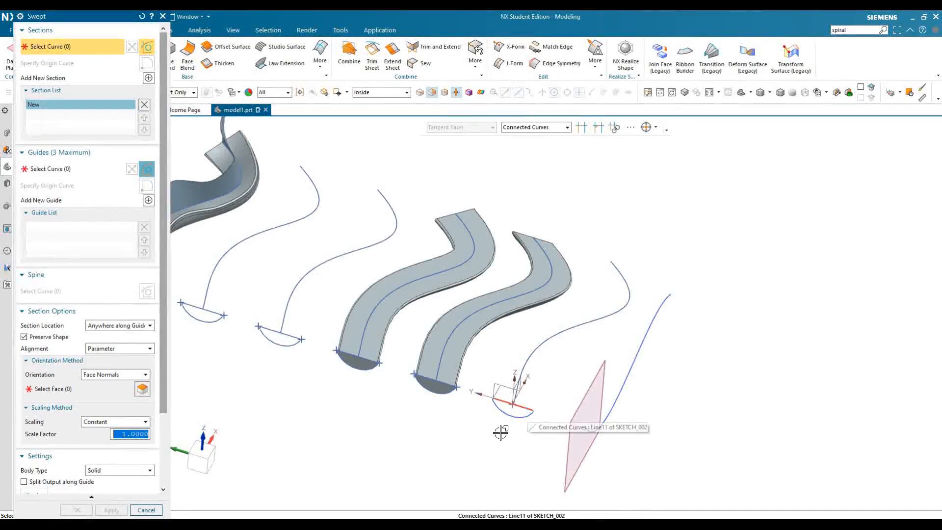
left_click(98, 168)
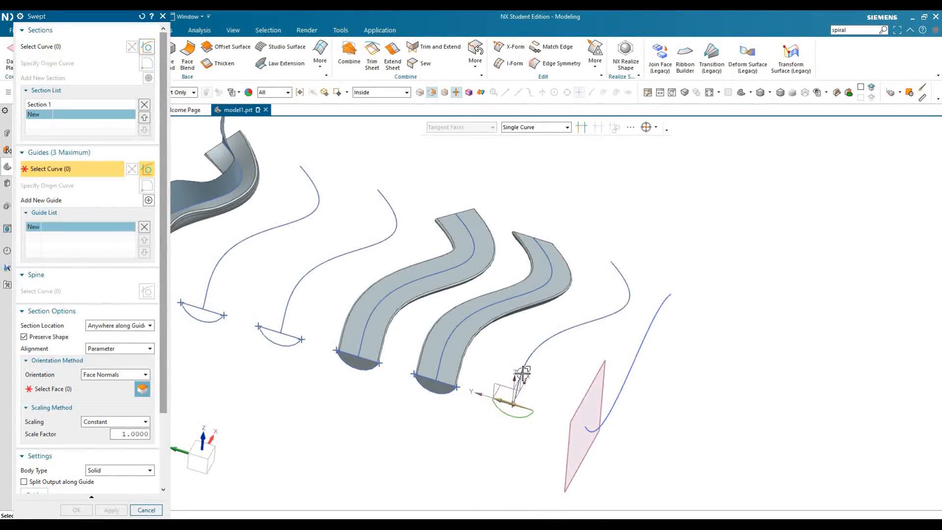
left_click(95, 375)
left_click(93, 384)
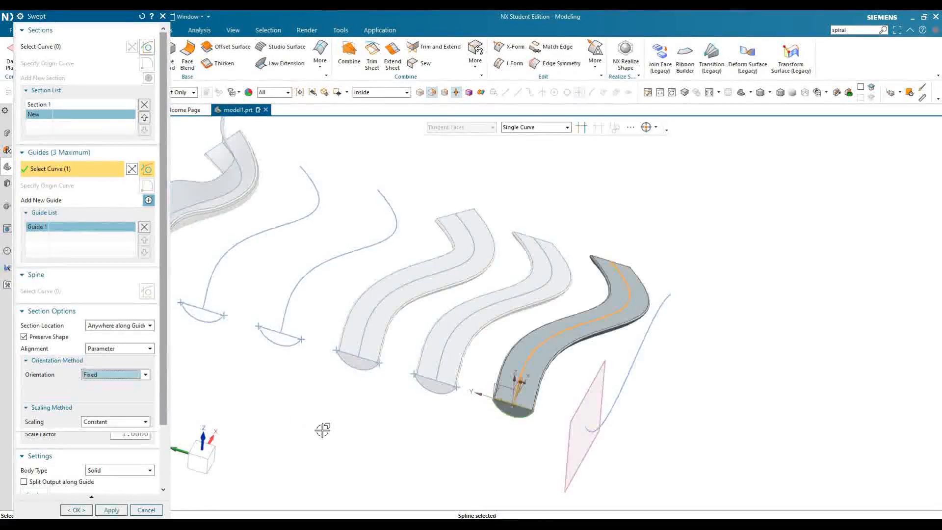
Step: Change the orientation to Another Curve, select the SKETCH_003 curve beside the guide and create the sweep
left_click(99, 376)
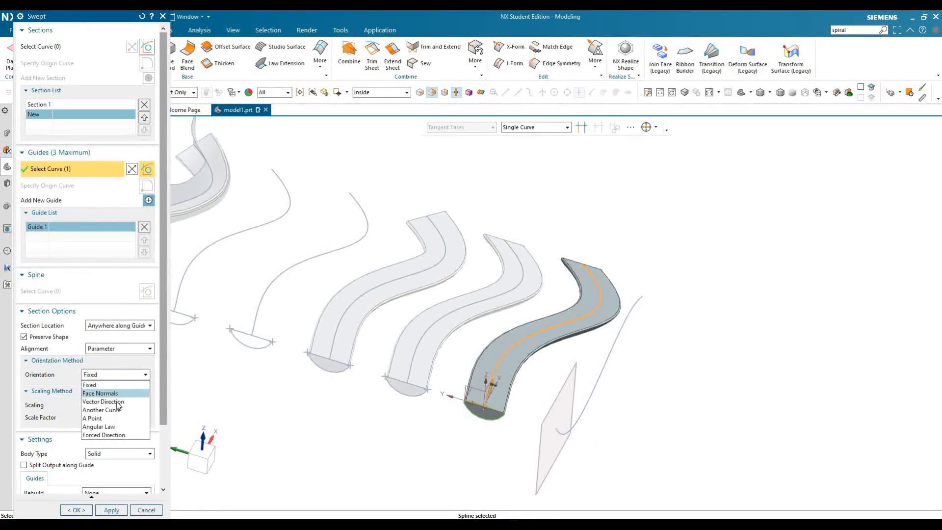
left_click(118, 411)
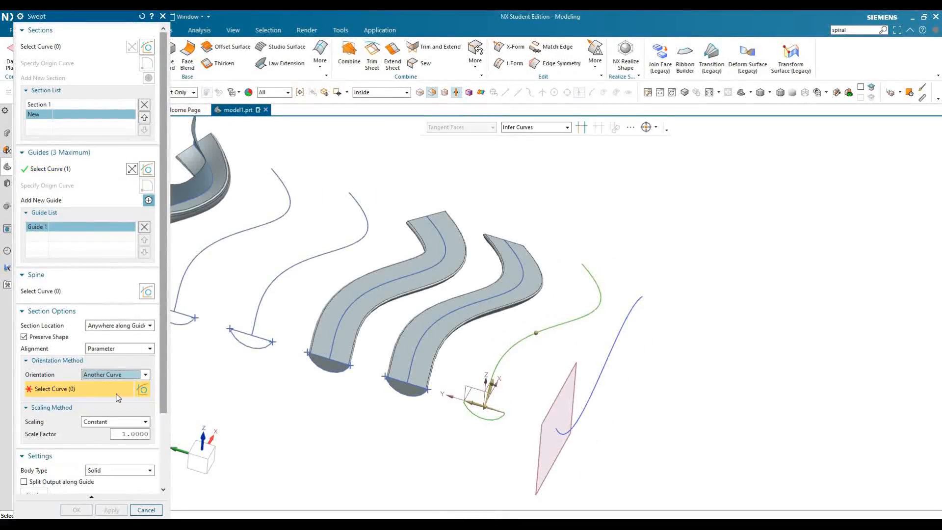
scroll(434, 416, "down", 3)
middle_click_drag(434, 416, 442, 420)
left_click(442, 420)
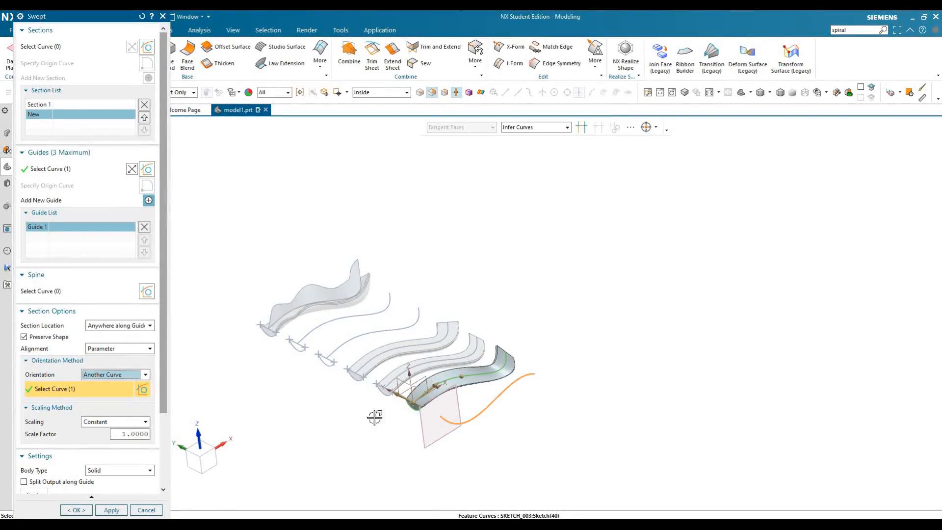
mouse_move(381, 436)
middle_mouse_down()
mouse_move(391, 454)
mouse_move(414, 414)
mouse_move(388, 410)
mouse_move(417, 427)
mouse_move(412, 441)
mouse_move(485, 421)
middle_mouse_up()
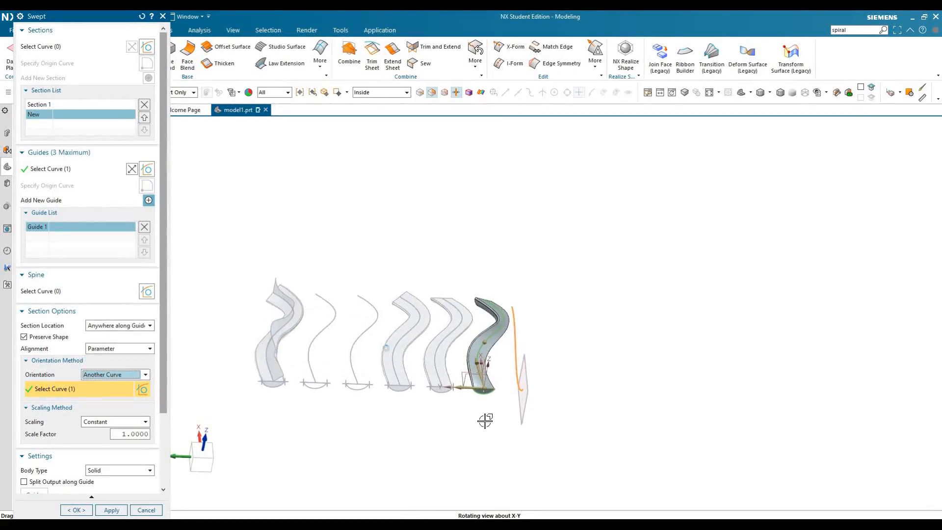
scroll(484, 420, "up", 4)
mouse_move(486, 370)
middle_mouse_down()
mouse_move(494, 368)
mouse_move(463, 354)
mouse_move(471, 336)
mouse_move(482, 377)
mouse_move(455, 399)
mouse_move(469, 393)
mouse_move(446, 372)
mouse_move(432, 386)
middle_mouse_up()
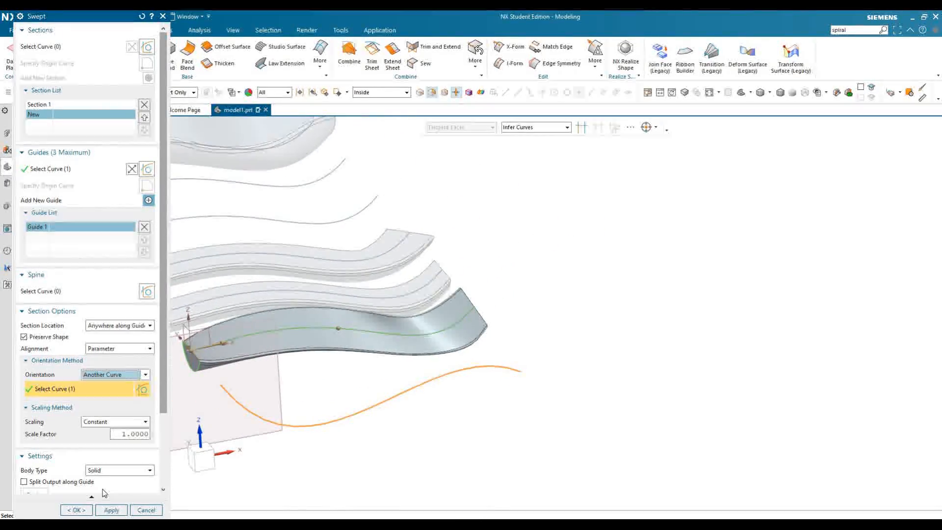
left_click(112, 509)
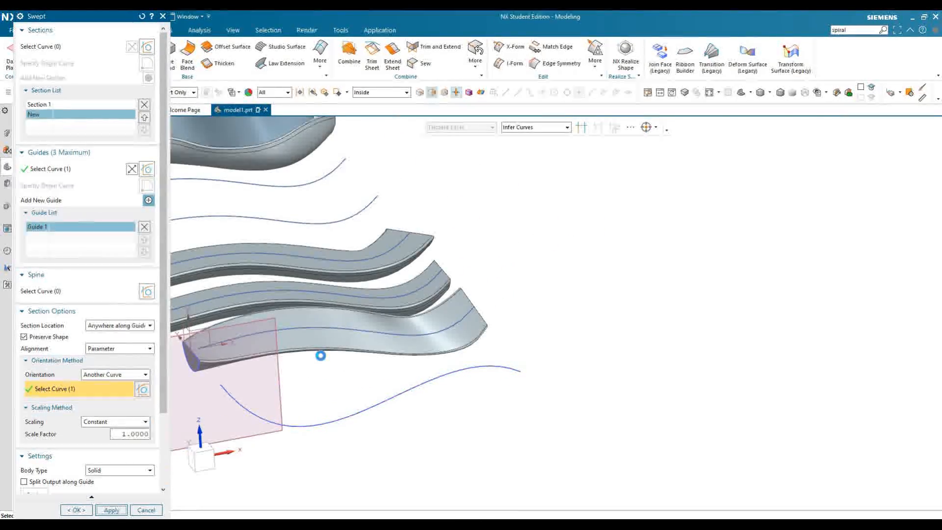
Step: Restart Swept with the patterned section beside the Face Normals sweep and its spline as guide, and set the orientation to Angular Law
scroll(314, 344, "down", 2)
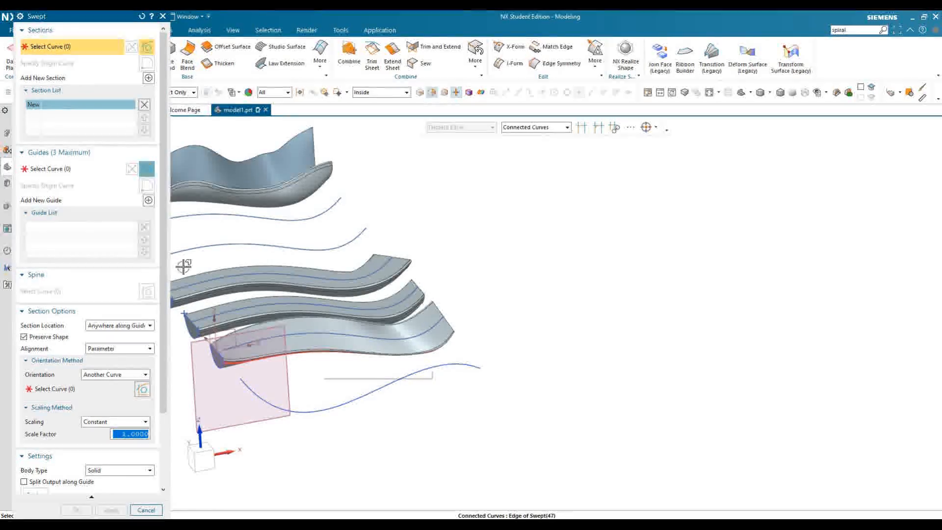
scroll(254, 328, "down", 3)
scroll(254, 328, "up", 2)
middle_click_drag(257, 326, 309, 300)
key("Escape")
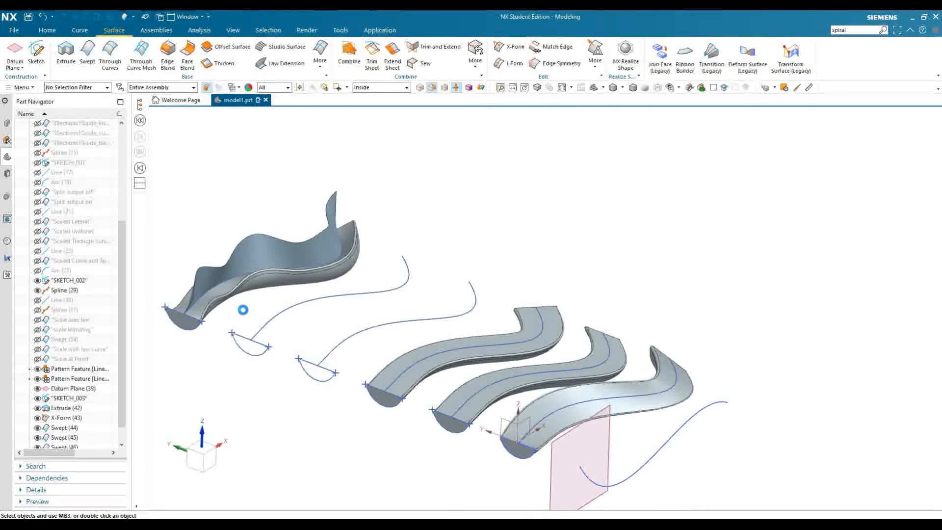
left_click(245, 338)
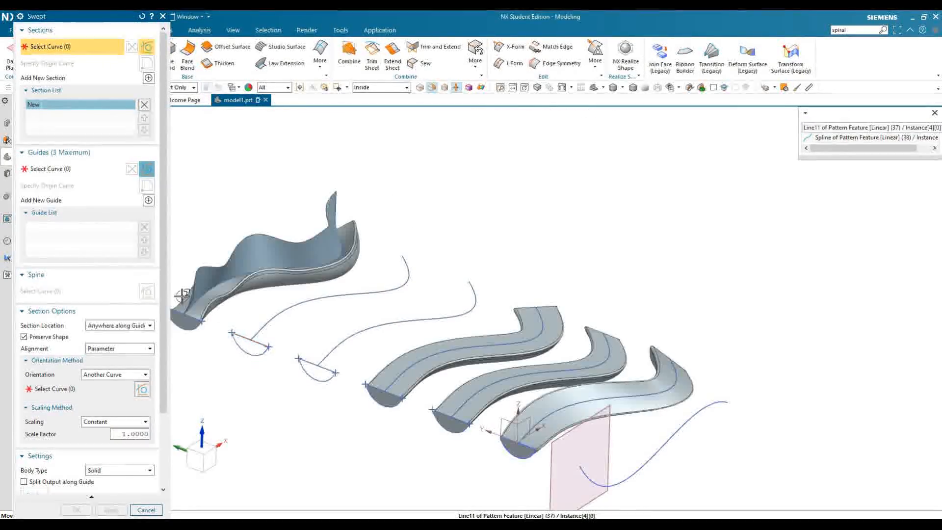
left_click(840, 128)
middle_click(276, 328)
left_click(236, 335)
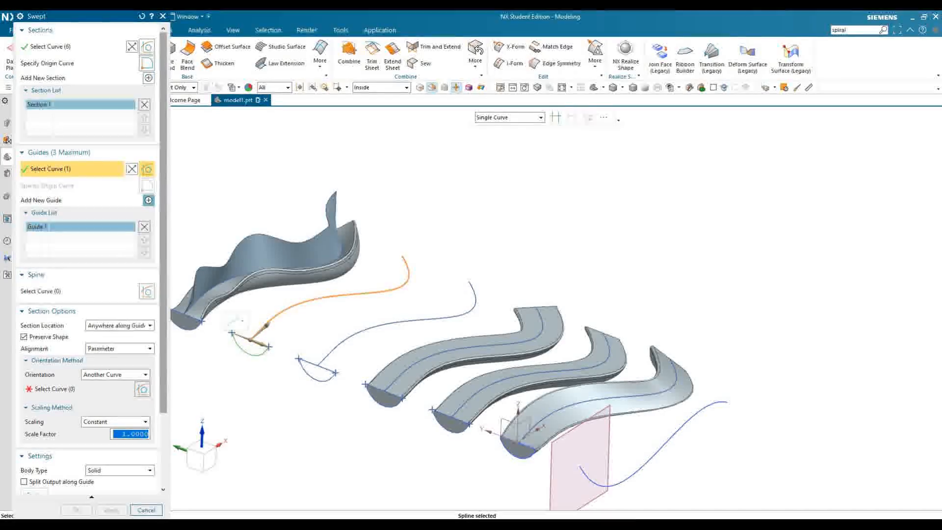
left_click(108, 375)
left_click(99, 430)
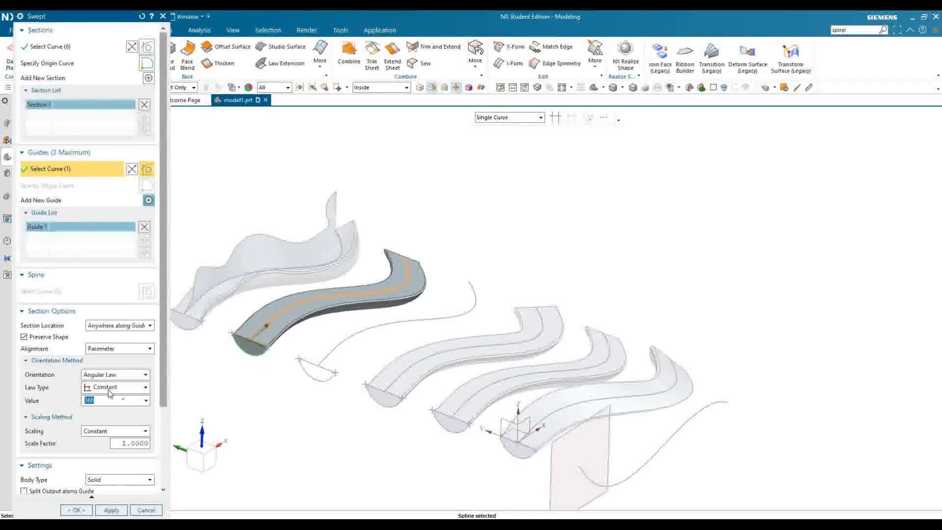
Step: Create the Angular Law sweep with the Constant law type on the section beside the Face Normals sweep
left_click(111, 510)
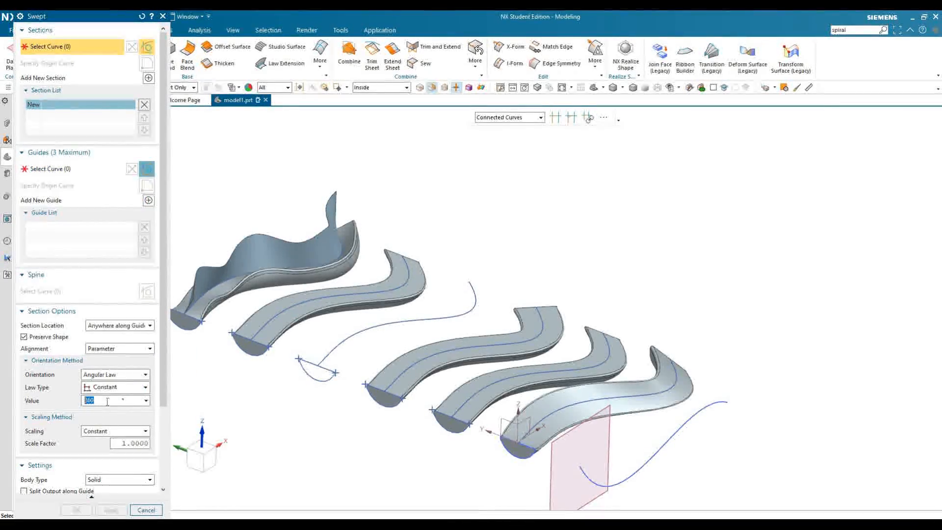
left_click(103, 388)
left_click(100, 398)
left_click(103, 388)
left_click(94, 408)
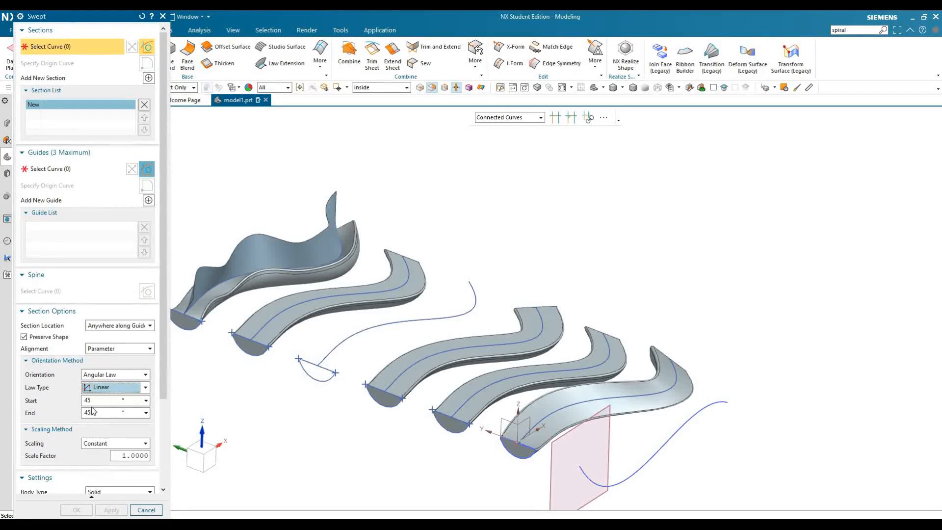
left_click(145, 511)
Step: Reopen the newest Angular Law sweep for editing and set its constant angle to 45 degrees
scroll(66, 433, "down", 1)
double_click(66, 437)
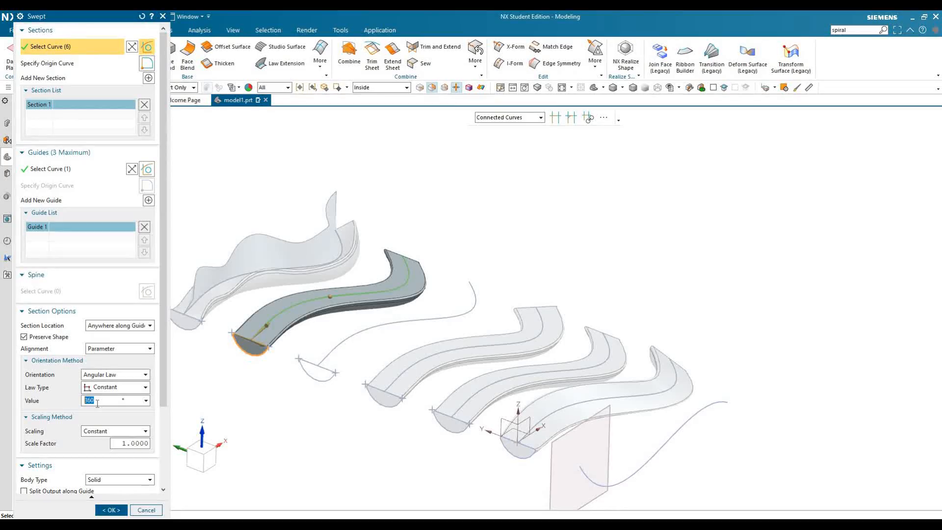
key("Return")
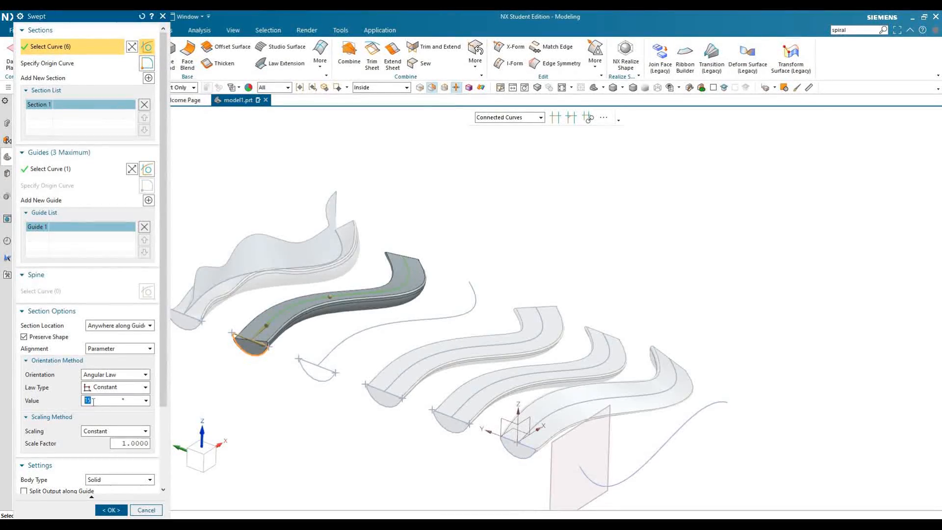
type("45")
key("Return")
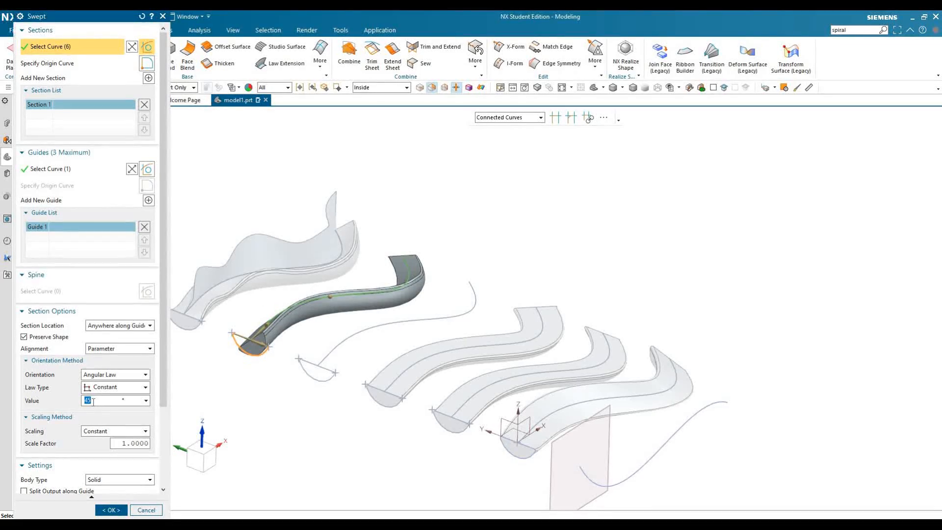
Step: Try constant angles of 90 and 65 degrees on the Angular Law sweep
middle_click_drag(283, 367, 103, 416)
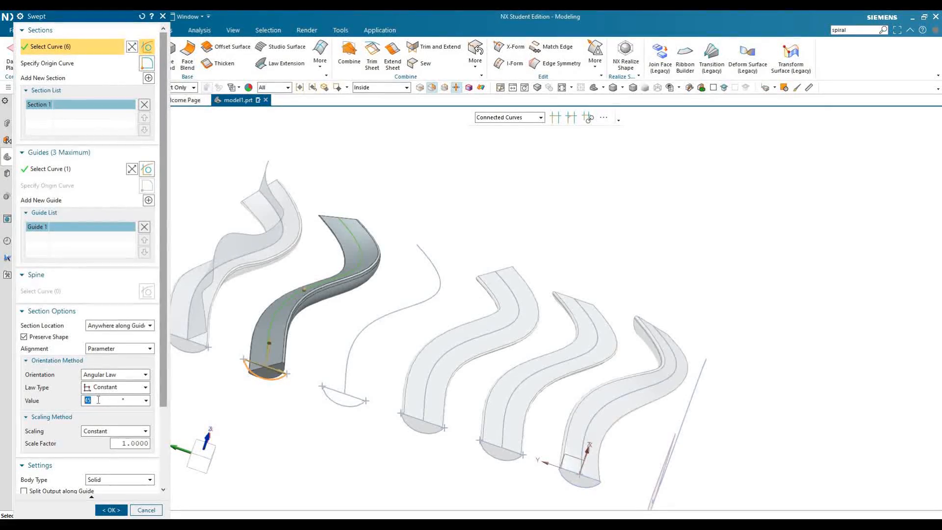
type("0")
key("Return")
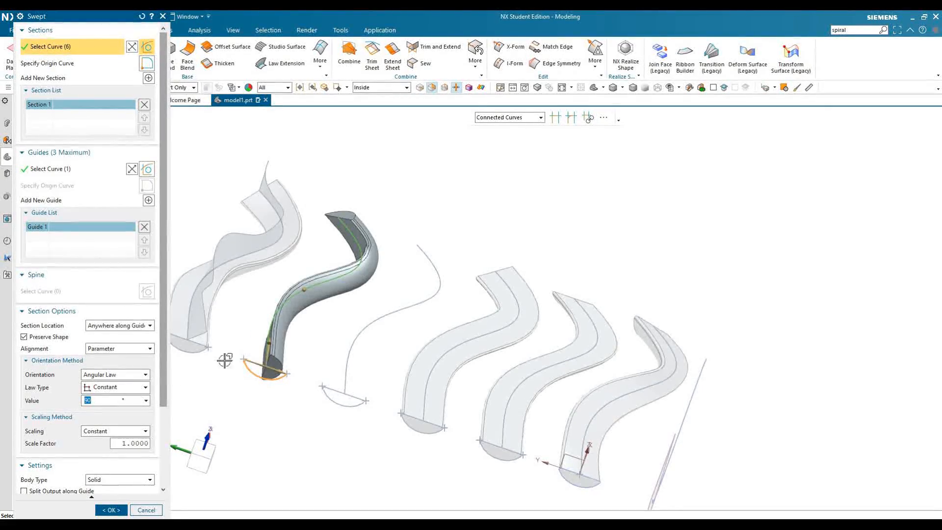
middle_click_drag(305, 340, 245, 304)
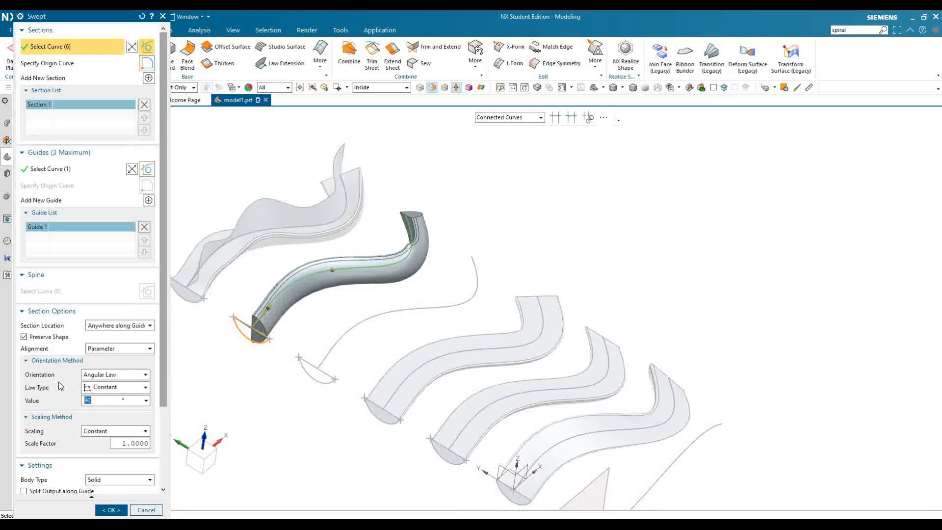
type("65")
key("Return")
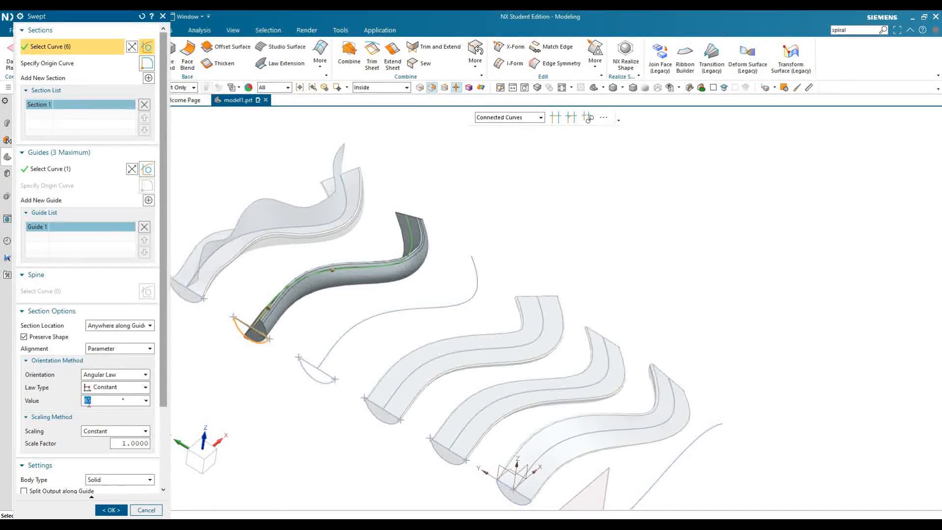
Step: Set the constant angle to 30 degrees and confirm the edited sweep
type("30")
key("Return")
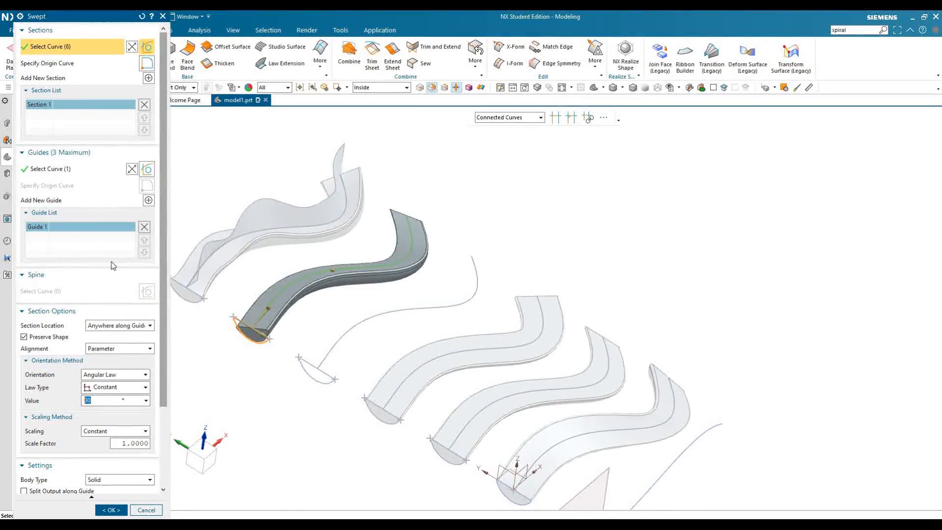
left_click(111, 509)
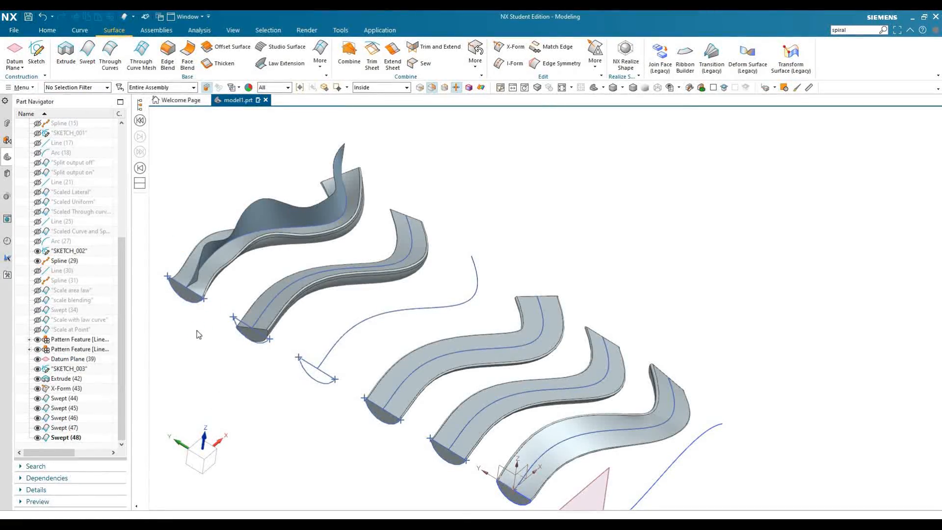
Step: Define a new Swept with the last unswept patterned section and its spline as guide
left_click(311, 378)
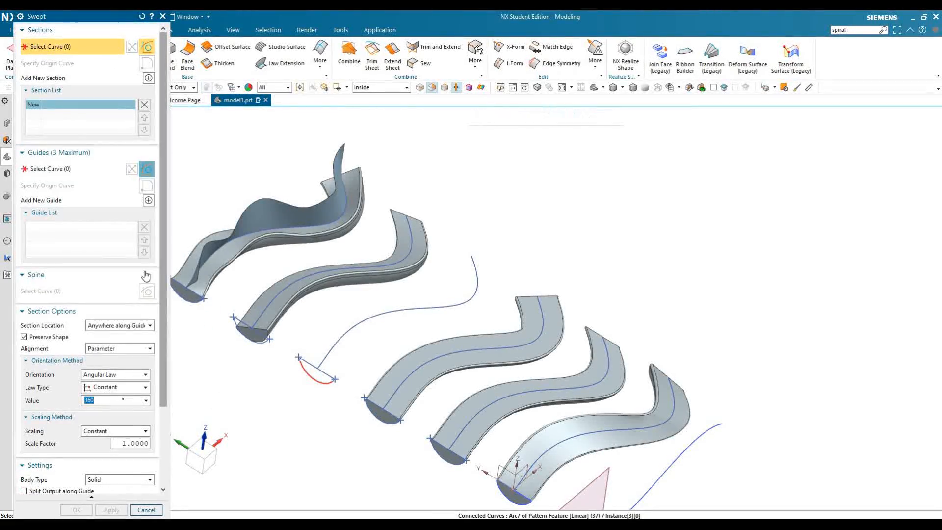
middle_click(336, 345)
left_click(360, 321)
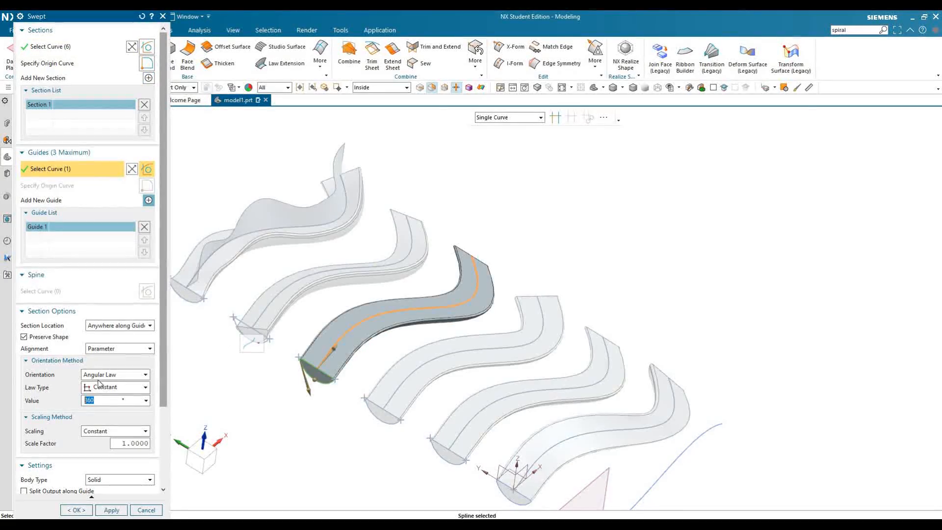
Step: Change the Angular Law type to Linear with a start angle of 0 degrees
left_click(109, 387)
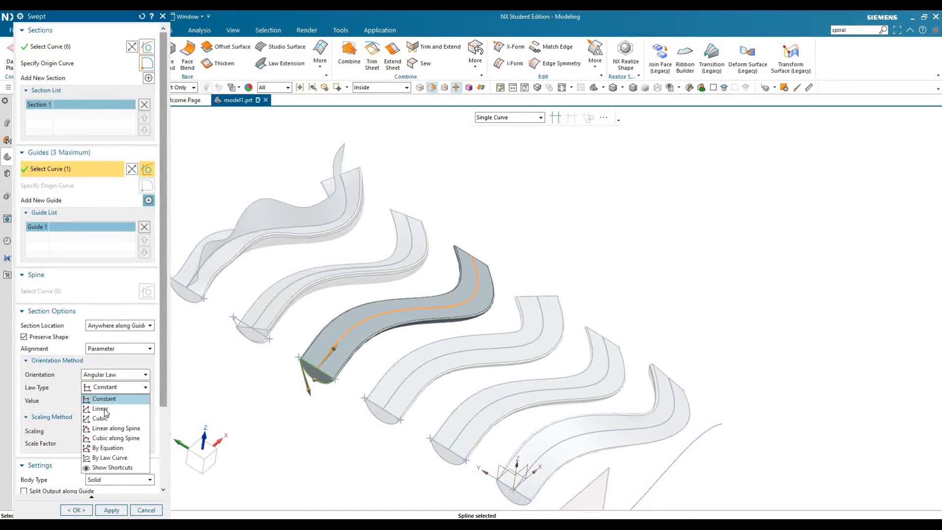
left_click(110, 413)
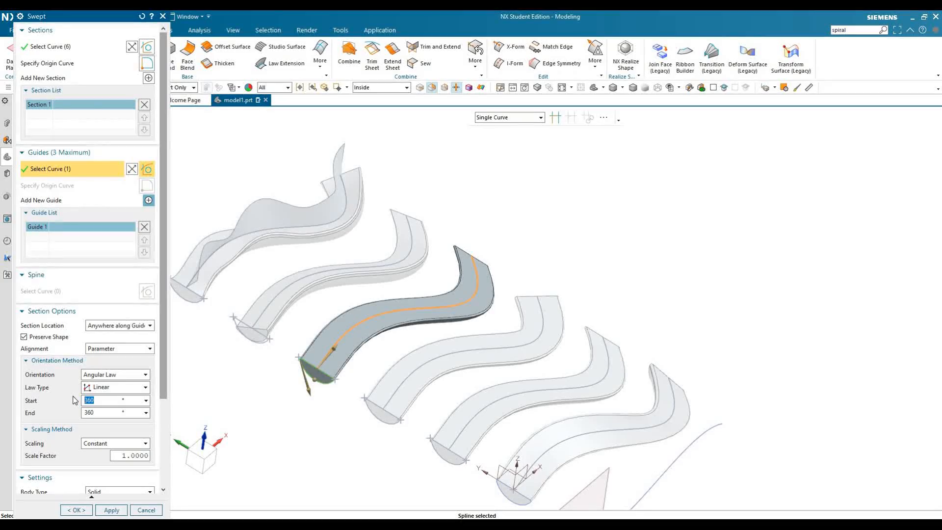
type("0")
key("Return")
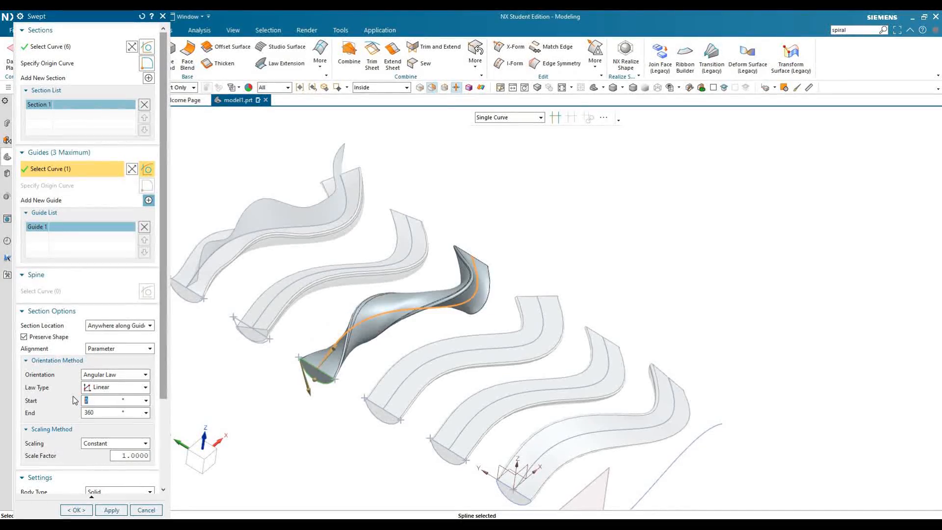
Step: Try end angles of 1500 and 220 degrees for the linear law
left_click(114, 411)
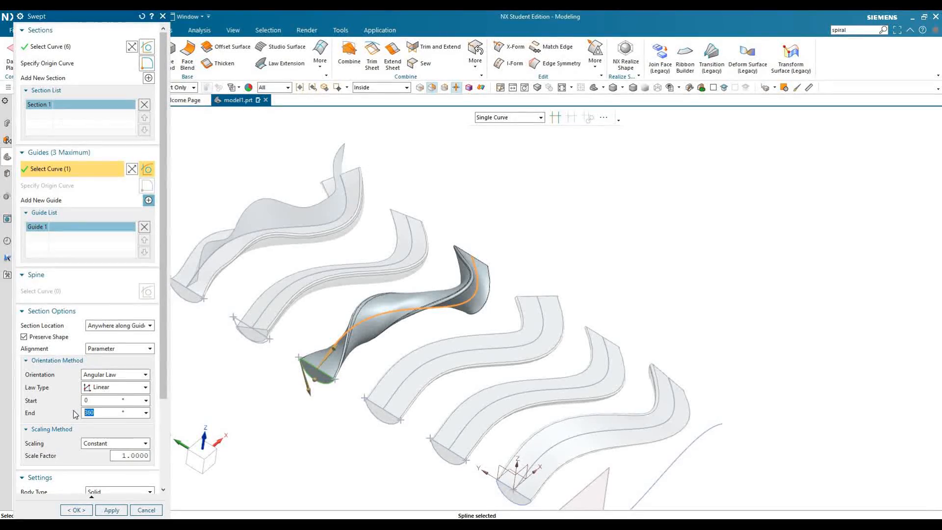
type("1500")
key("Return")
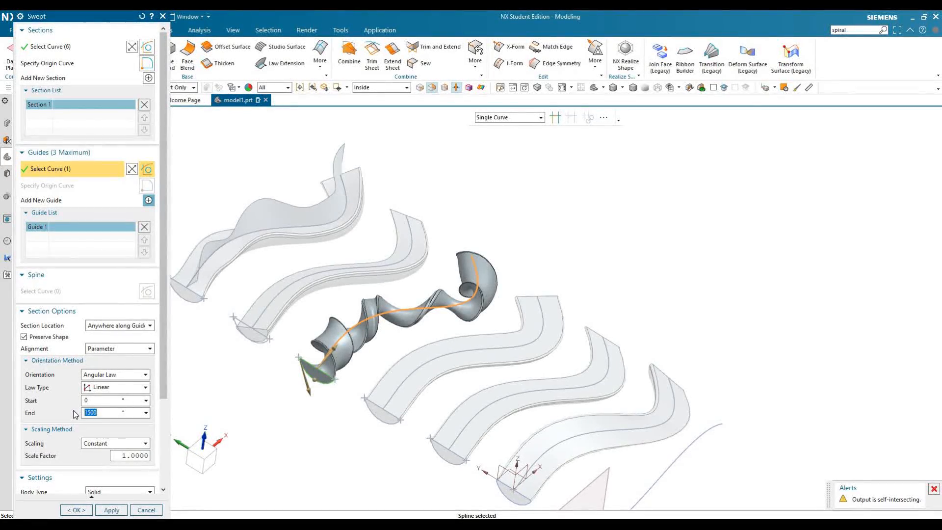
type("220")
key("Return")
Step: Set the linear law's end angle to 120 degrees
mouse_move(361, 374)
middle_mouse_down()
mouse_move(406, 403)
mouse_move(392, 368)
middle_mouse_up()
type("120")
key("Return")
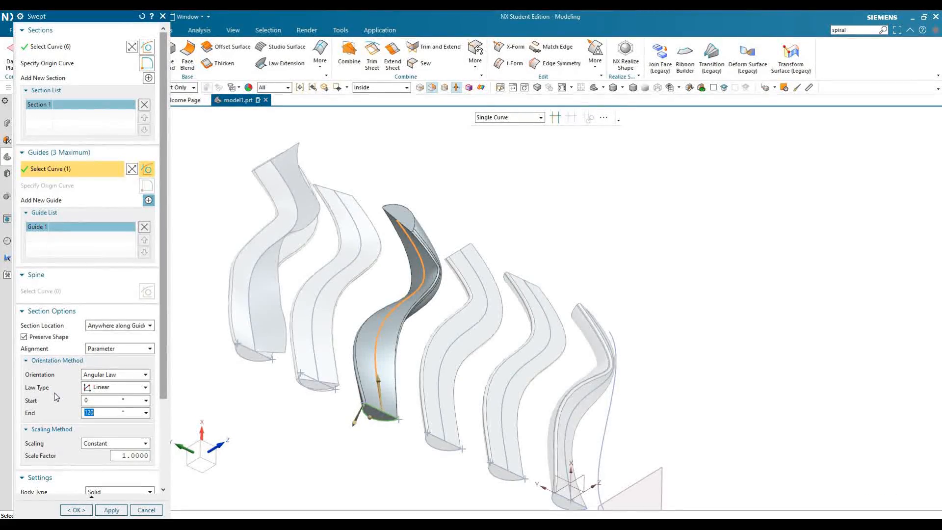